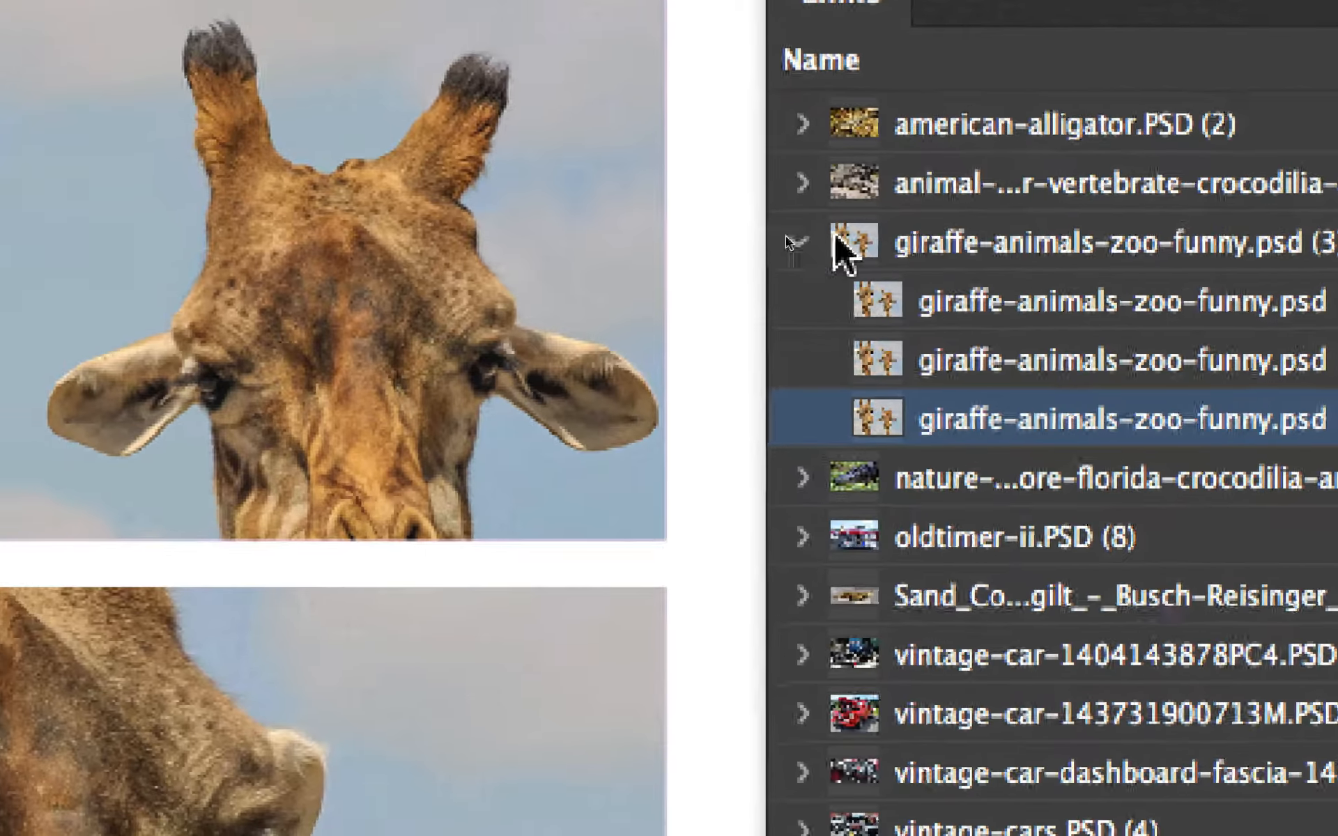
Review the placed instances listed under the giraffe-animals-zoo-funny.psd group among the document's links
click(612, 257)
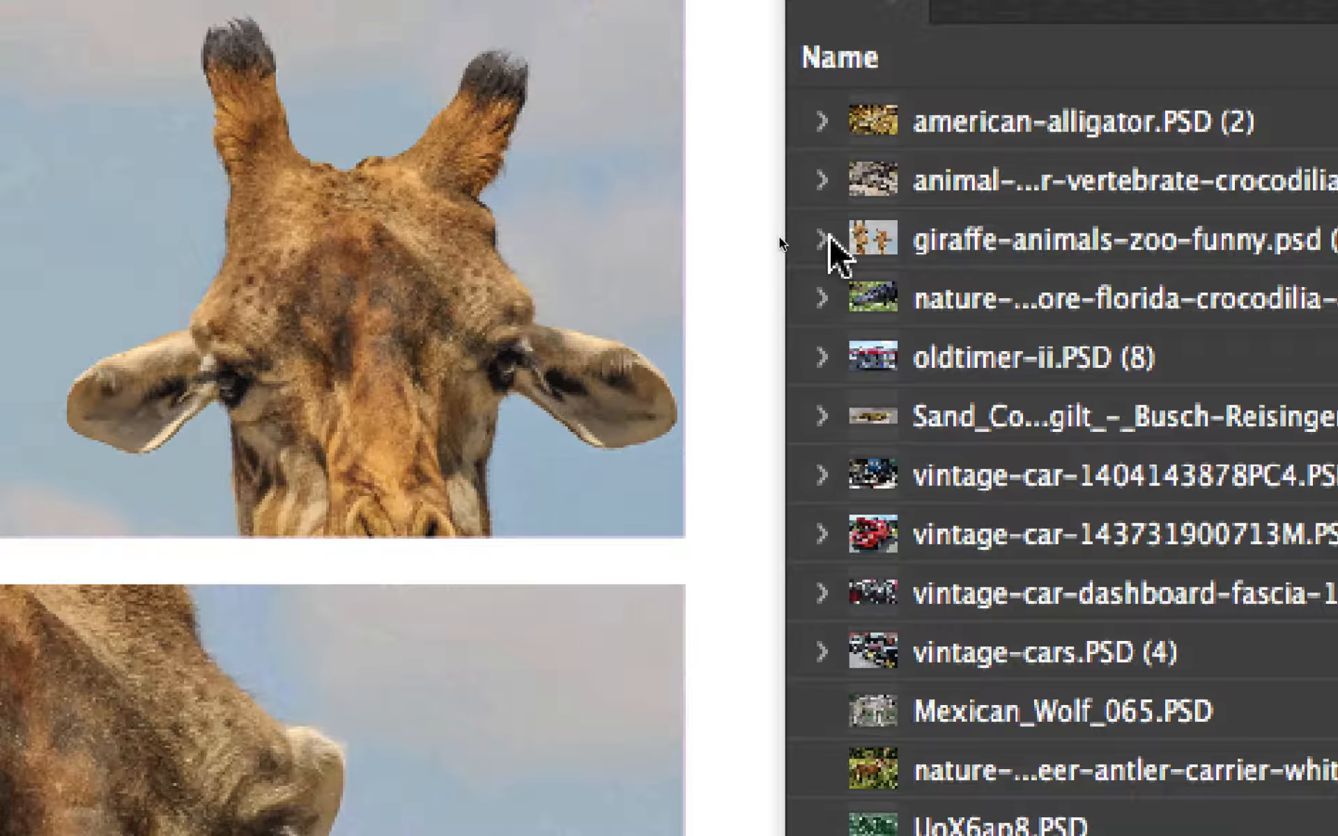
click(819, 233)
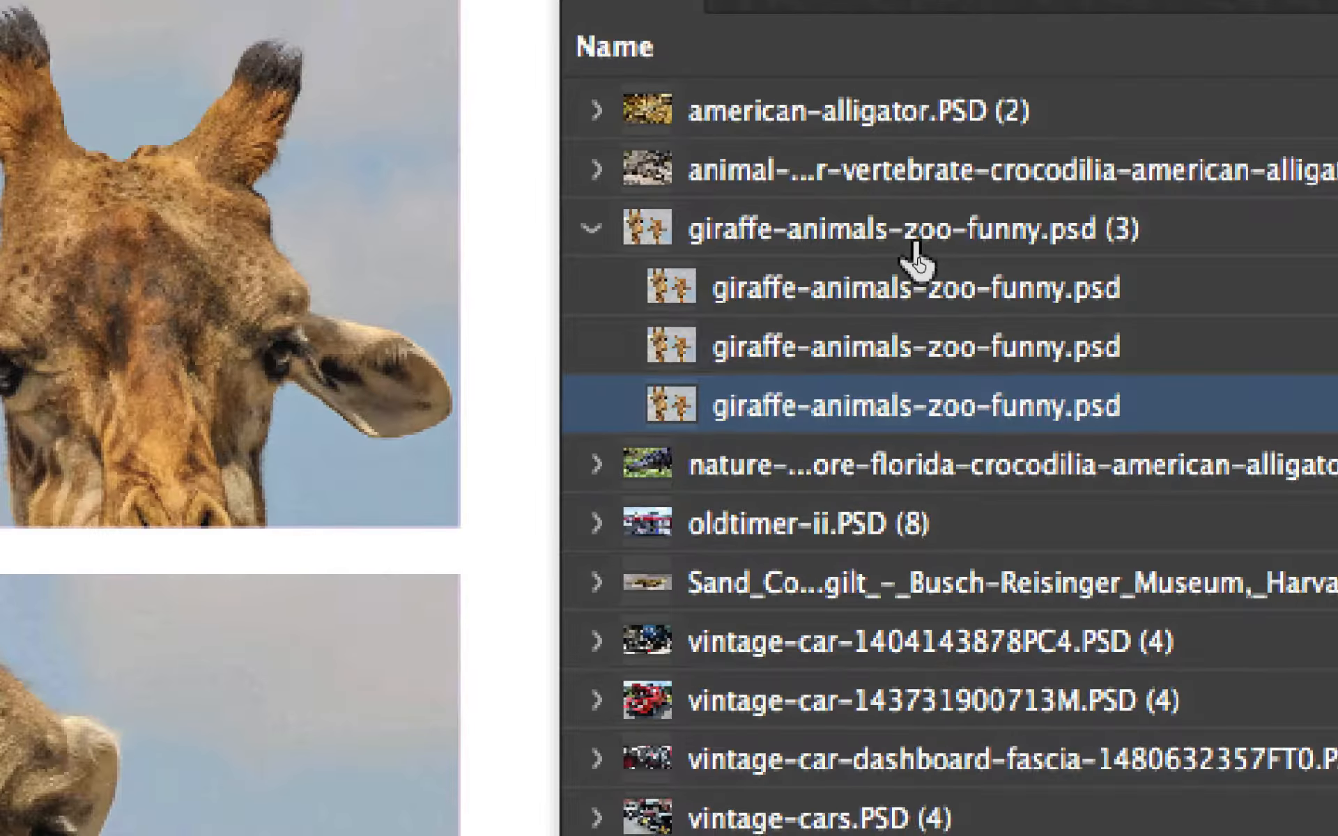
click(940, 291)
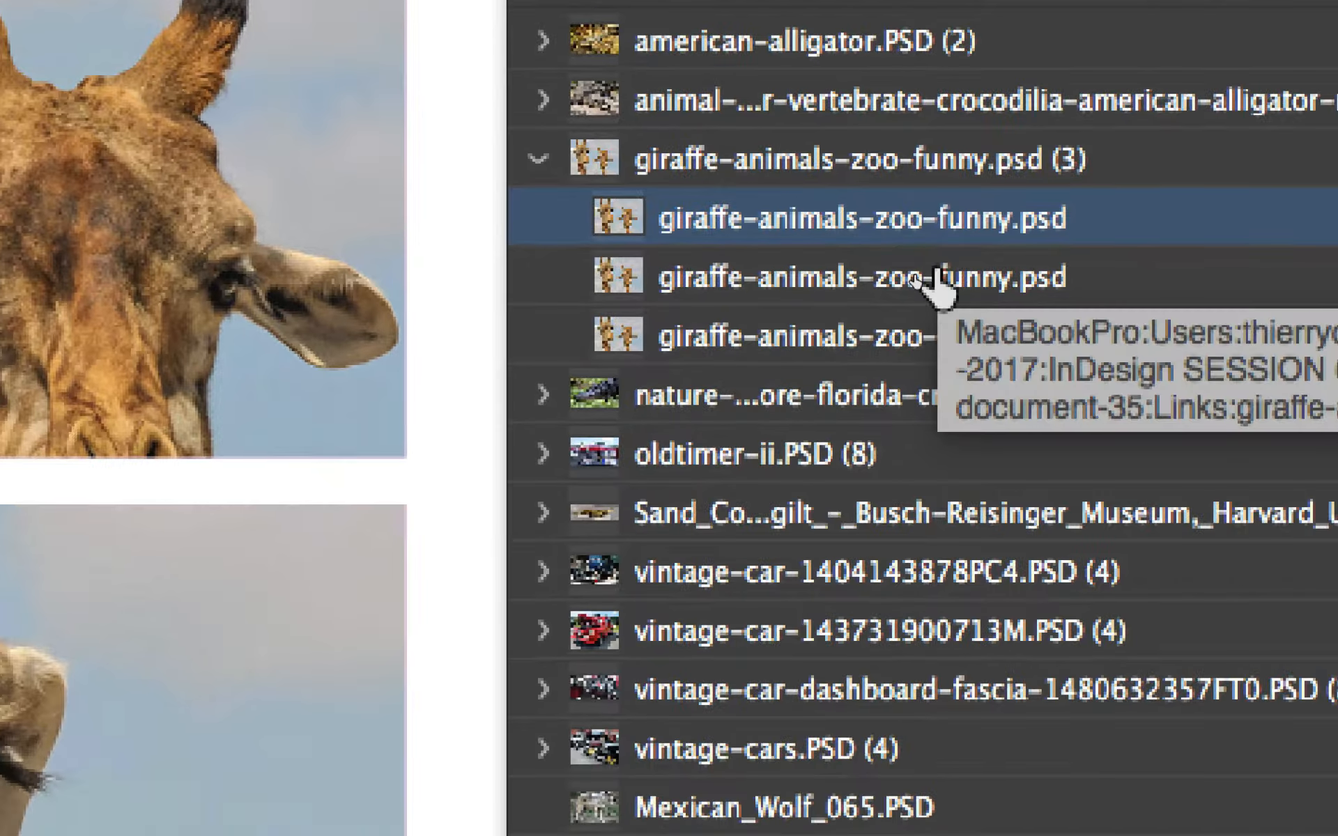
click(979, 400)
click(997, 296)
click(939, 291)
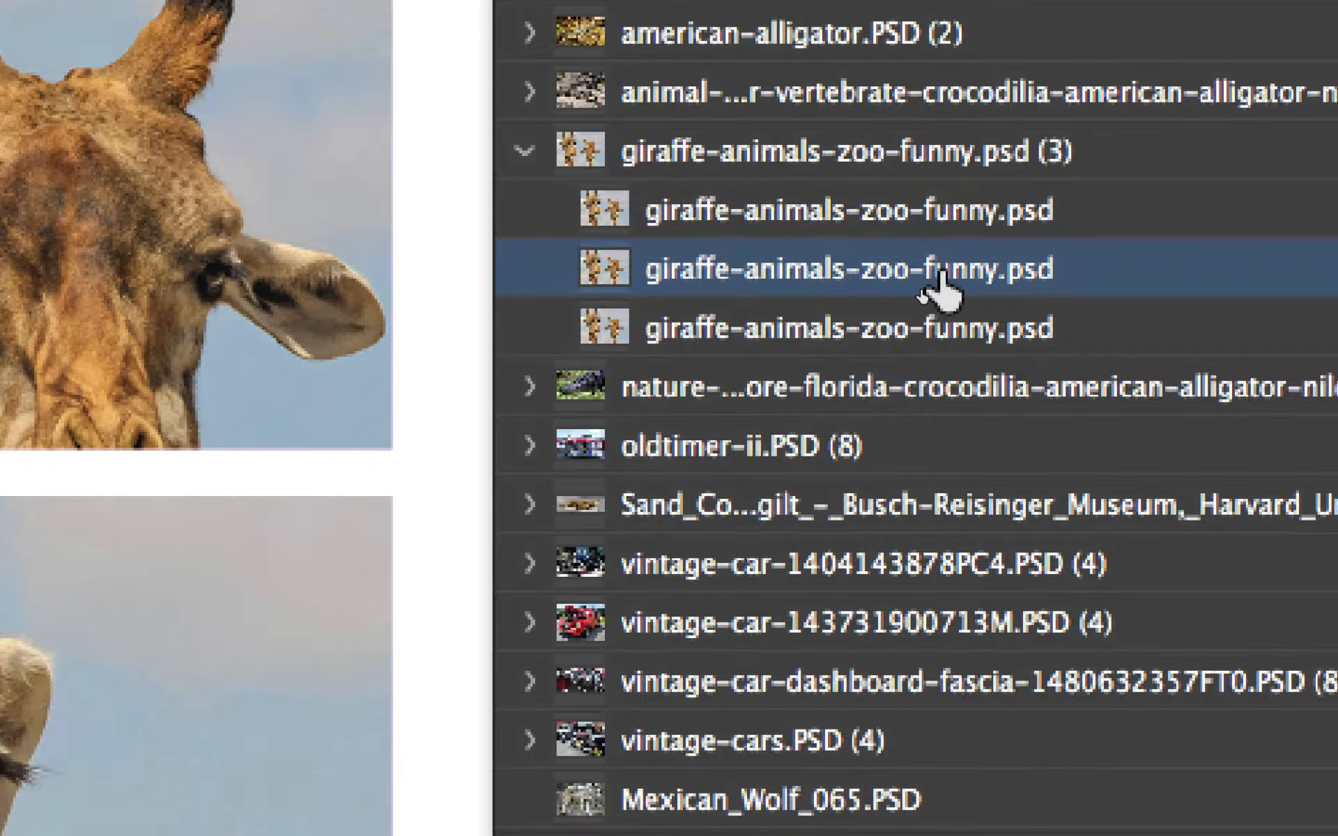
click(938, 351)
click(904, 177)
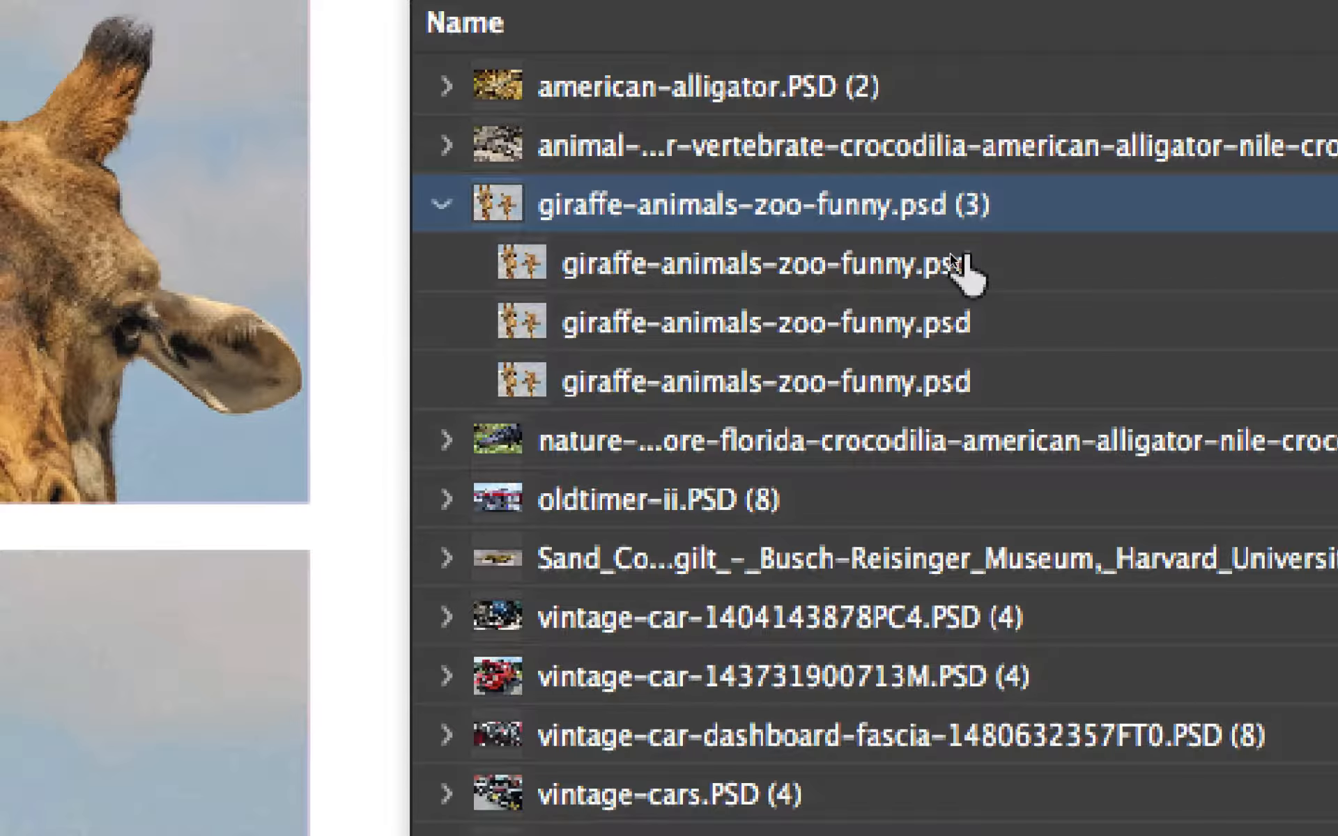
Open the original of the first placed giraffe-animals-zoo-funny.psd instance for editing in Photoshop
click(920, 258)
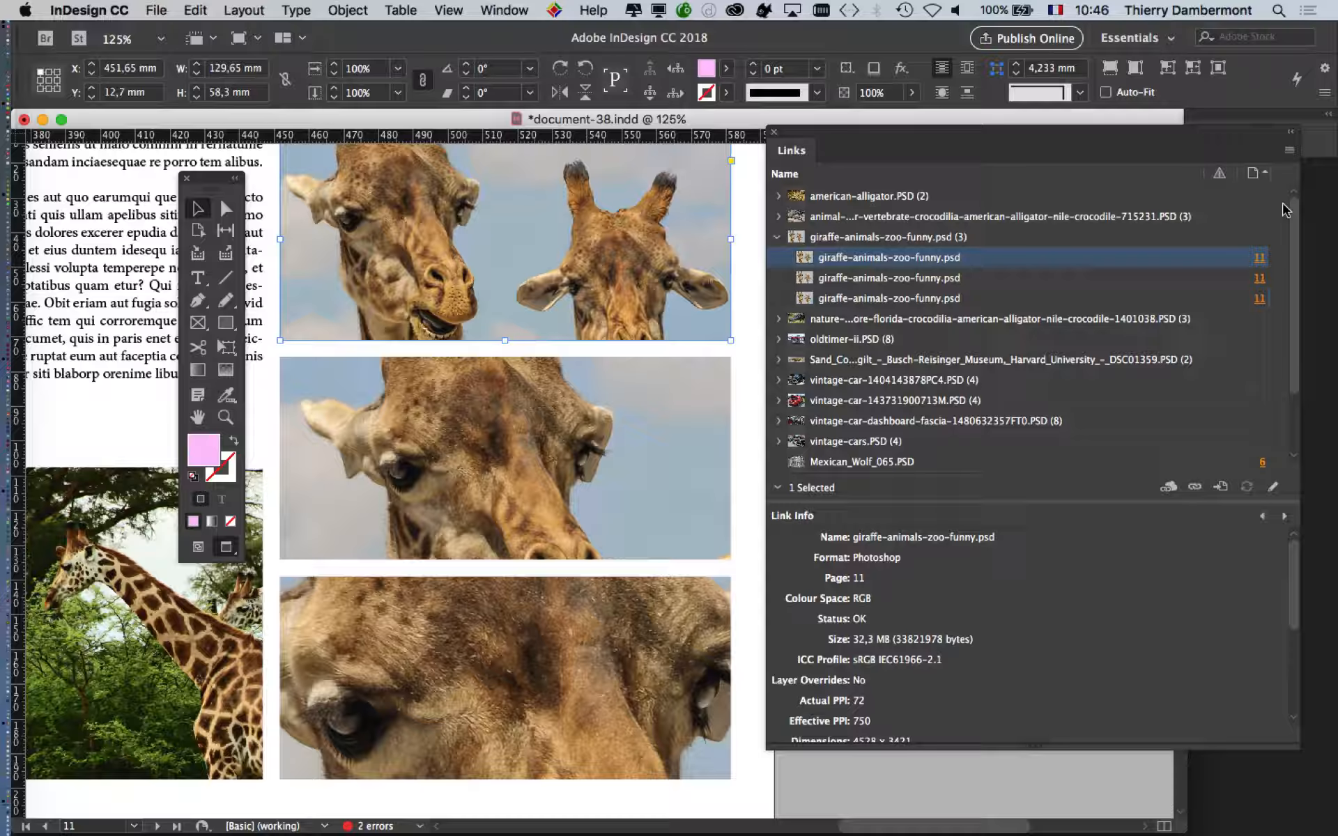
click(1290, 149)
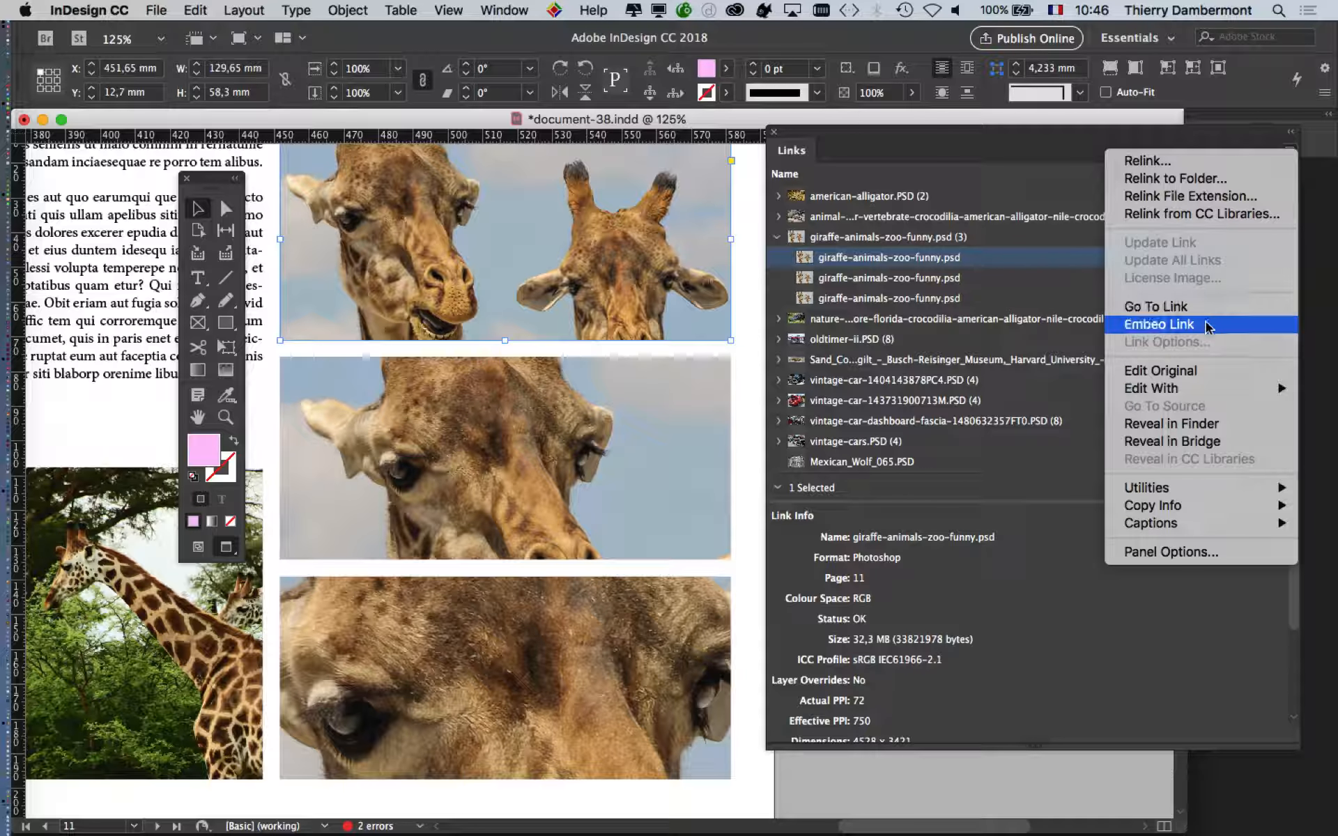
click(1206, 372)
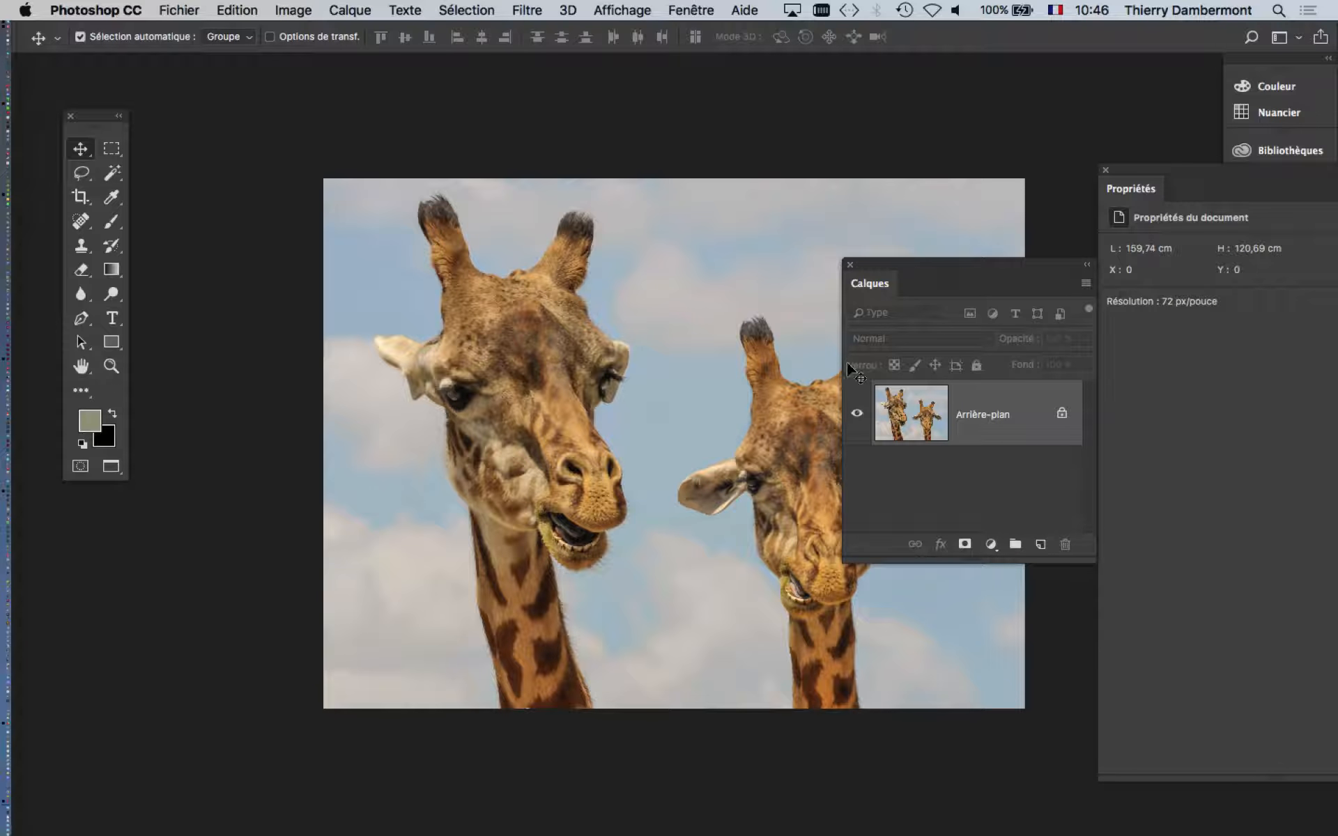
drag(544, 349, 351, 323)
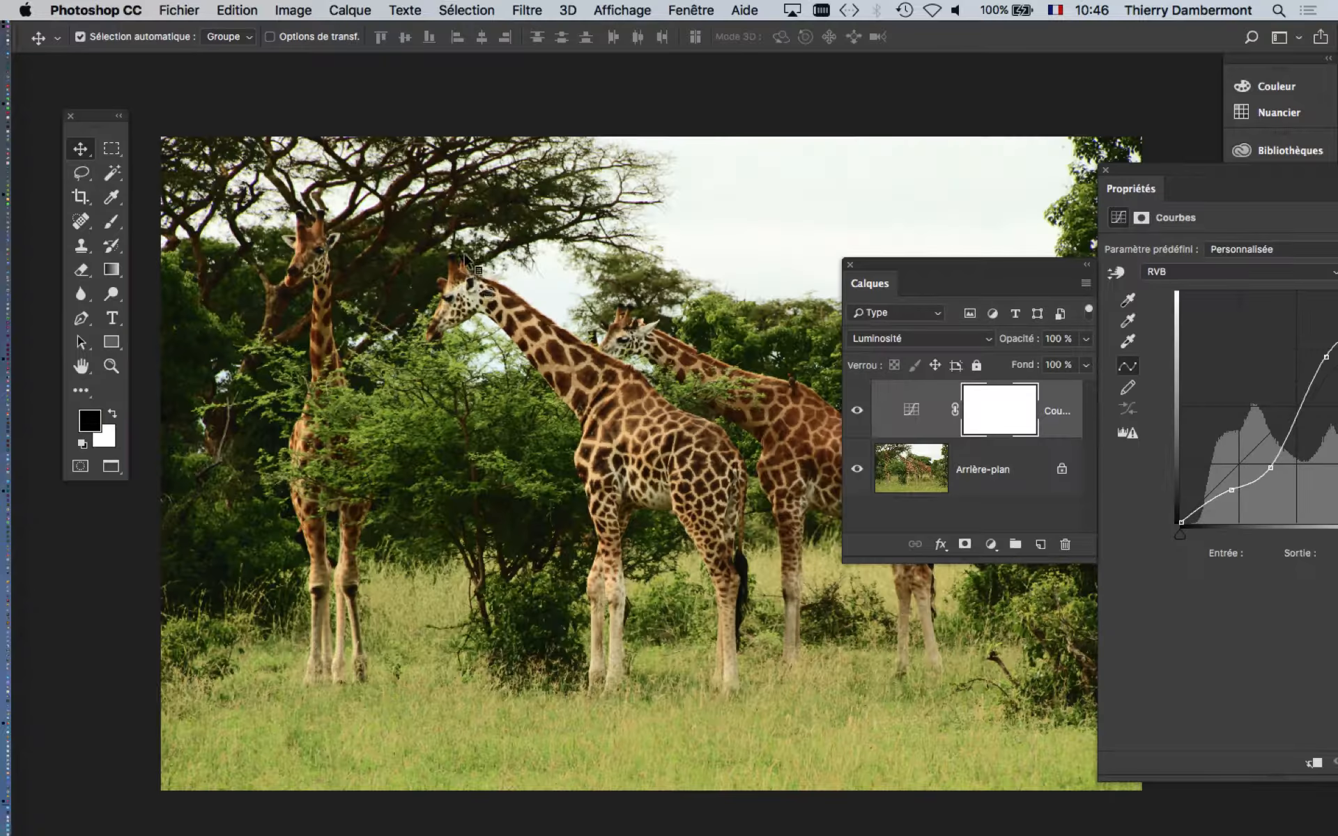
Examine the middle giraffe's head close up in the Murchison_Falls_Giraffe.psd image
scroll(474, 296, up, 5)
scroll(474, 296, up, 5)
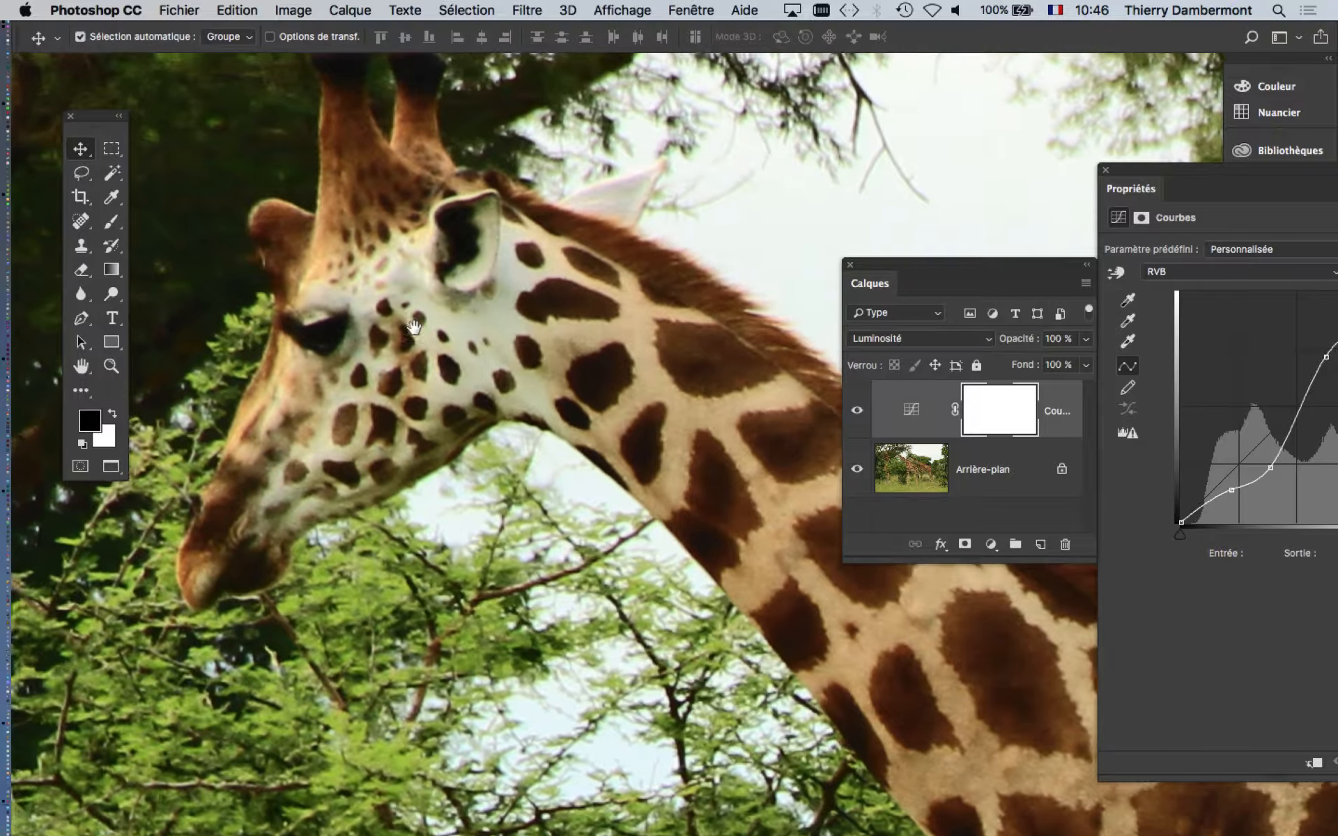
drag(414, 327, 661, 409)
scroll(587, 395, up, 3)
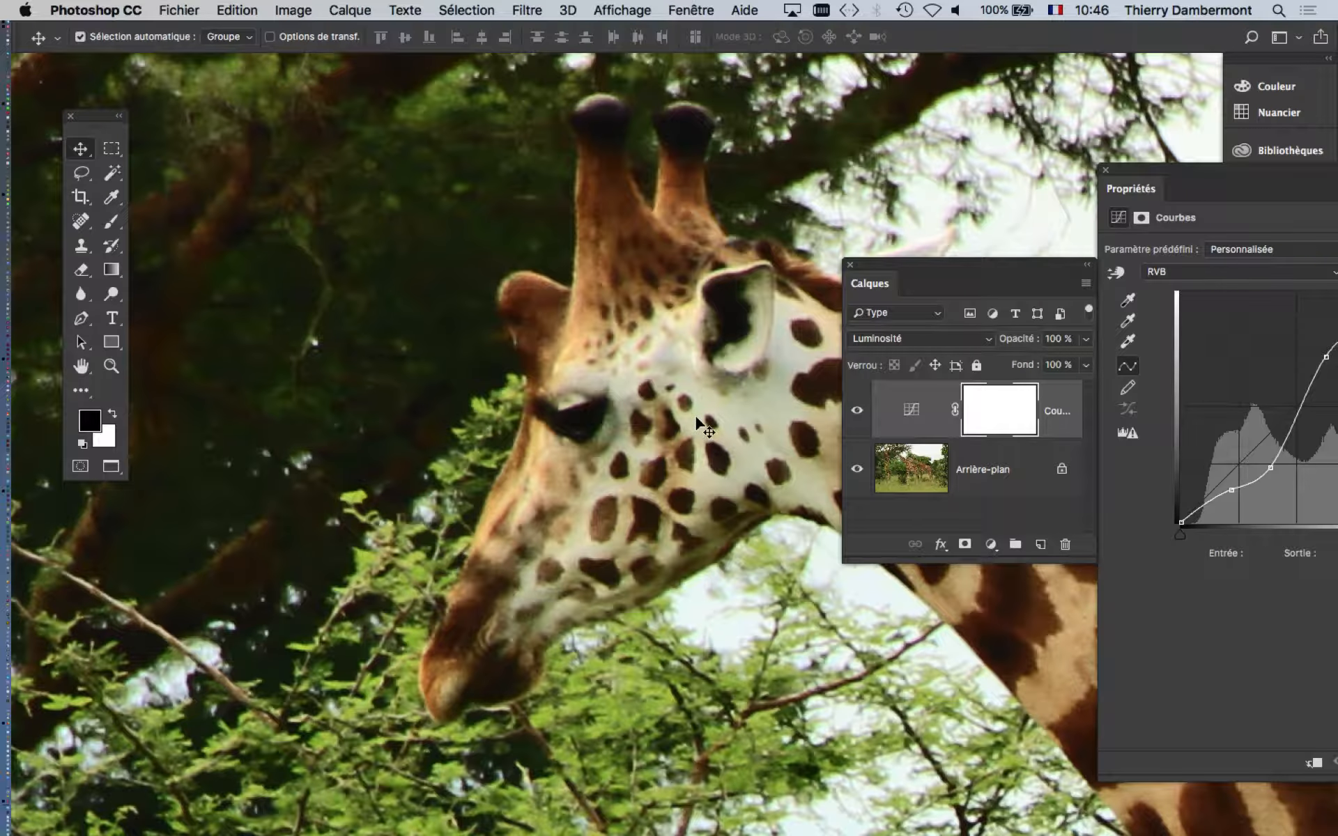
drag(695, 414, 564, 403)
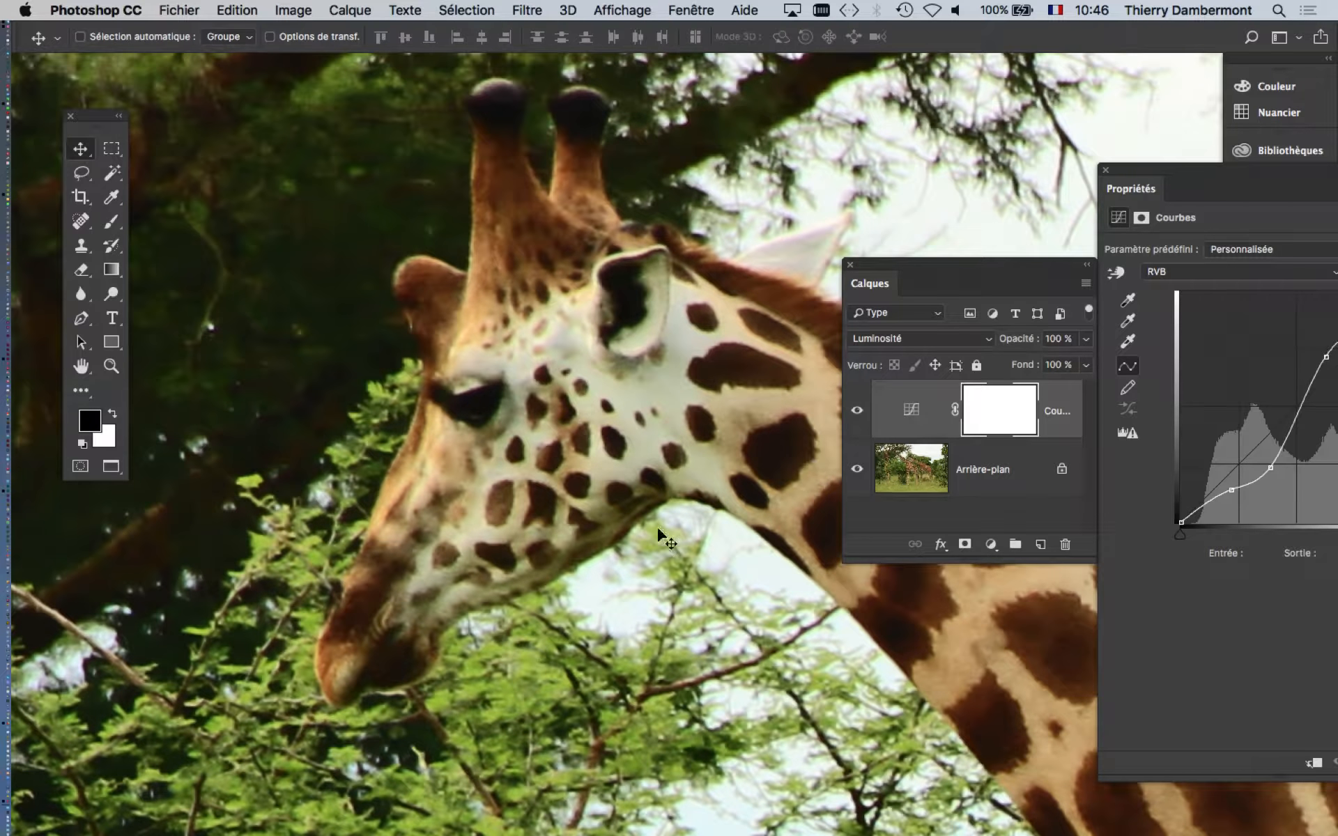
scroll(544, 415, up, 1)
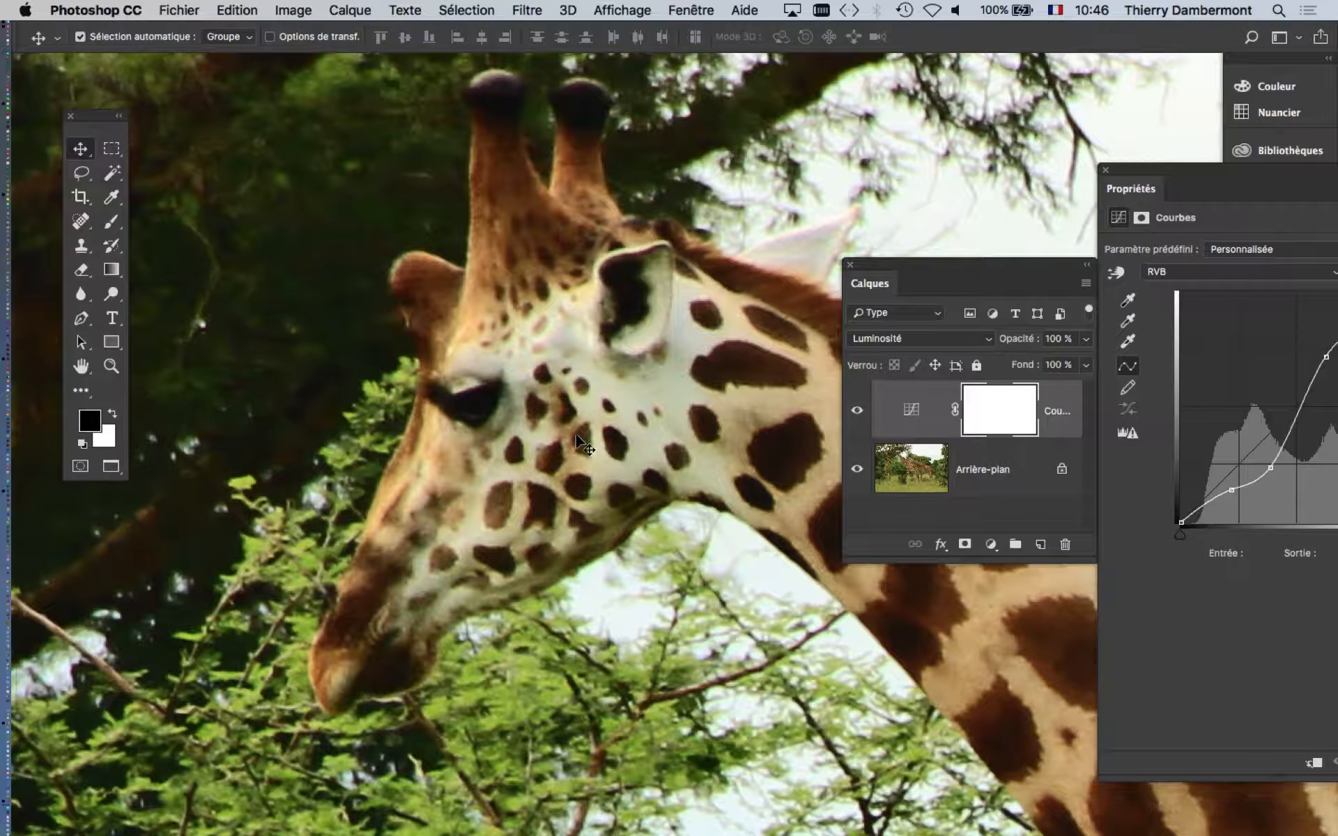
Switch to InDesign and inspect the same giraffe's head in the placed page 11 photo at 800% for comparison
key(super+Tab)
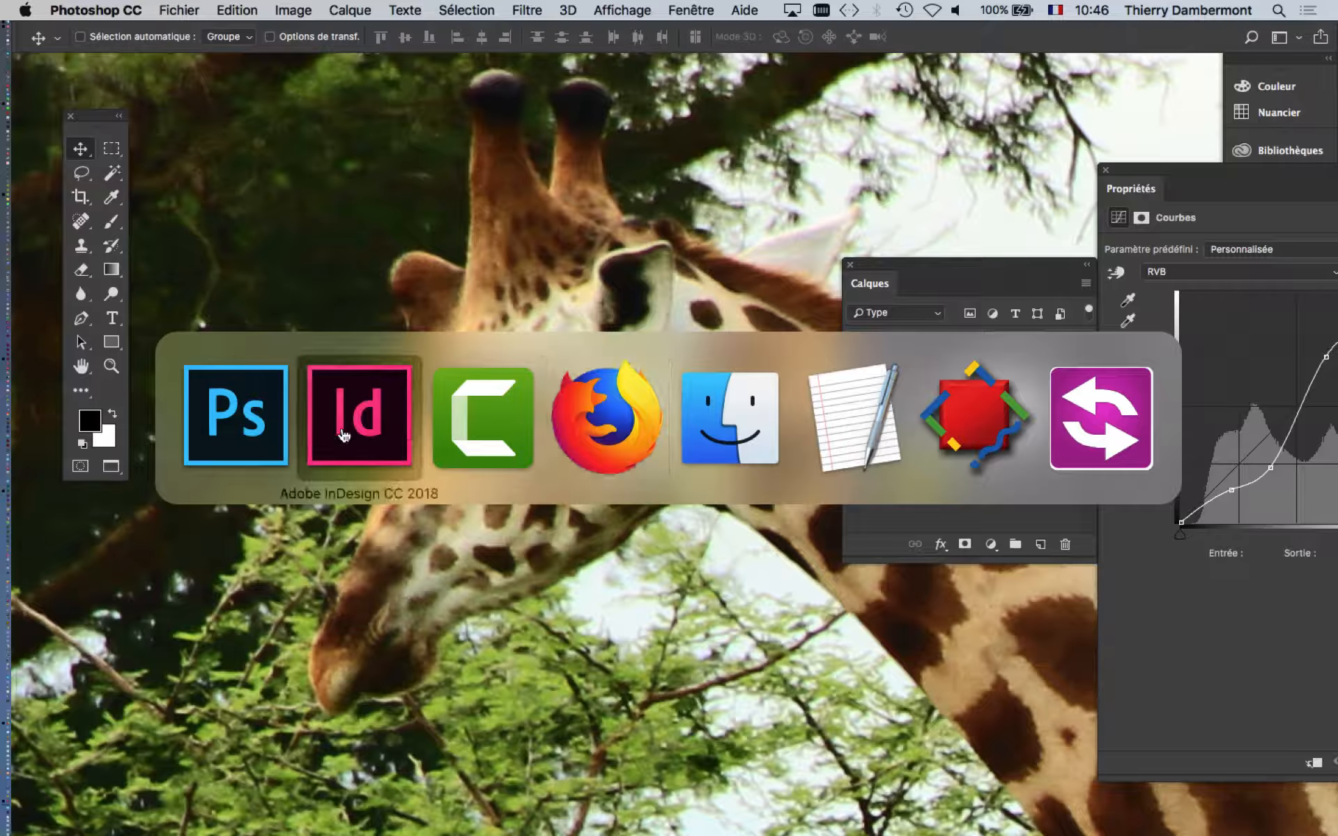
scroll(341, 436, left, 10)
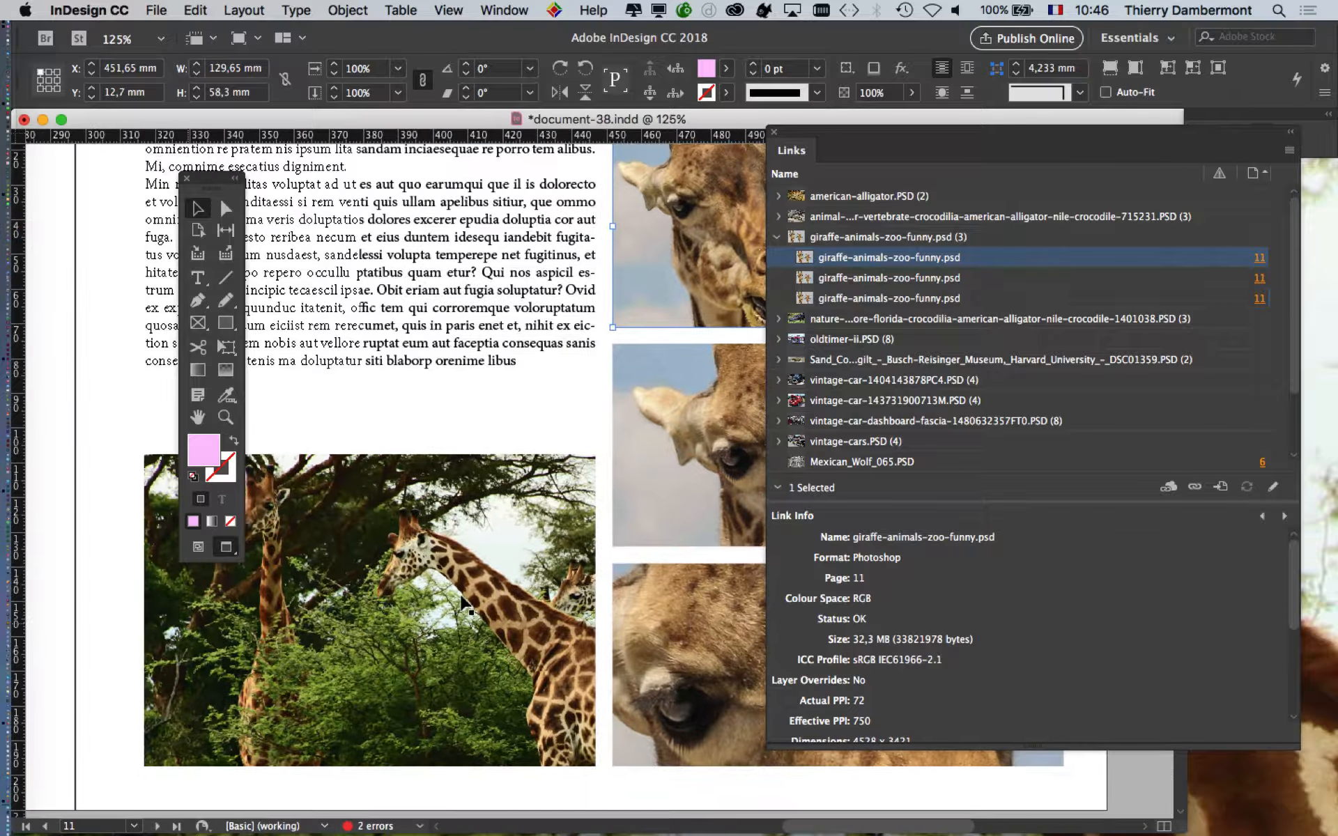
scroll(406, 572, up, 5)
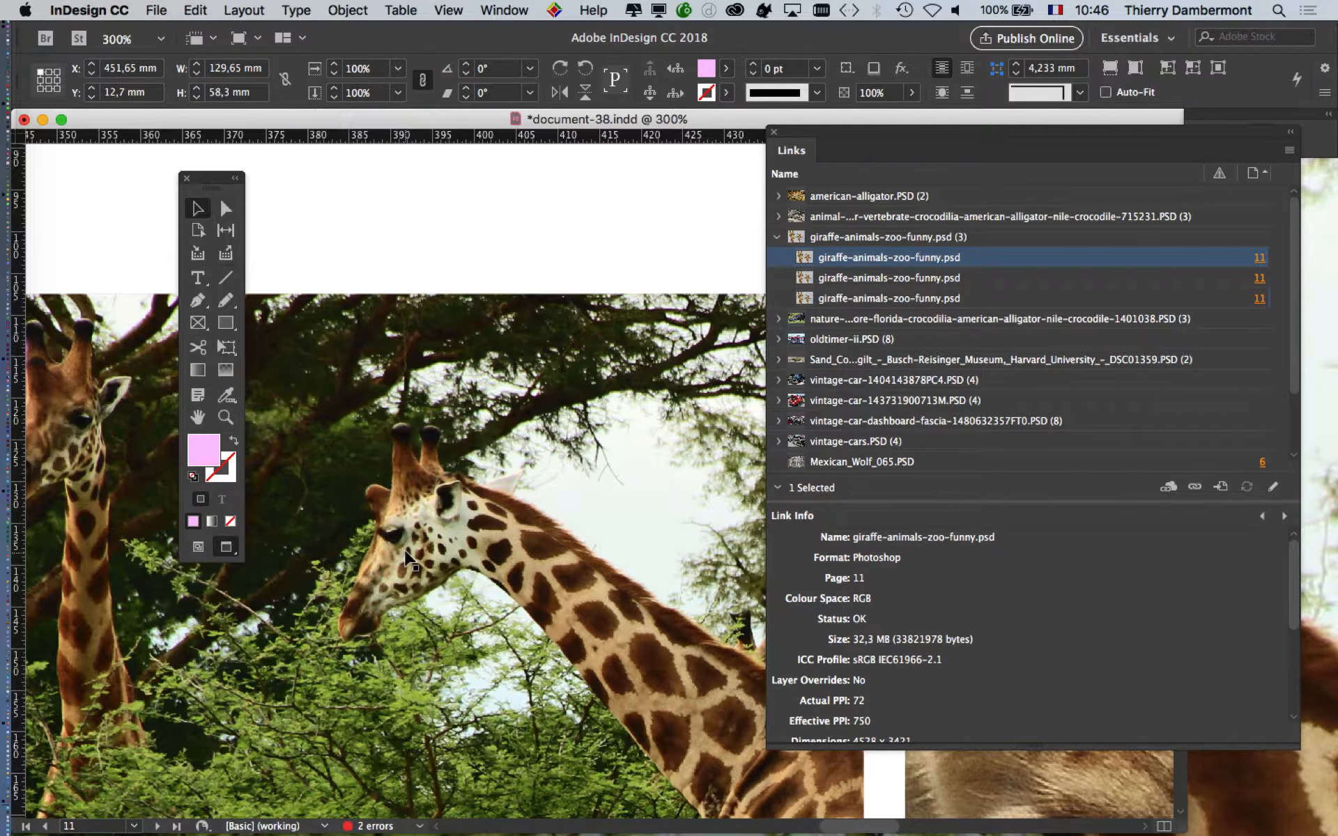
scroll(406, 557, up, 5)
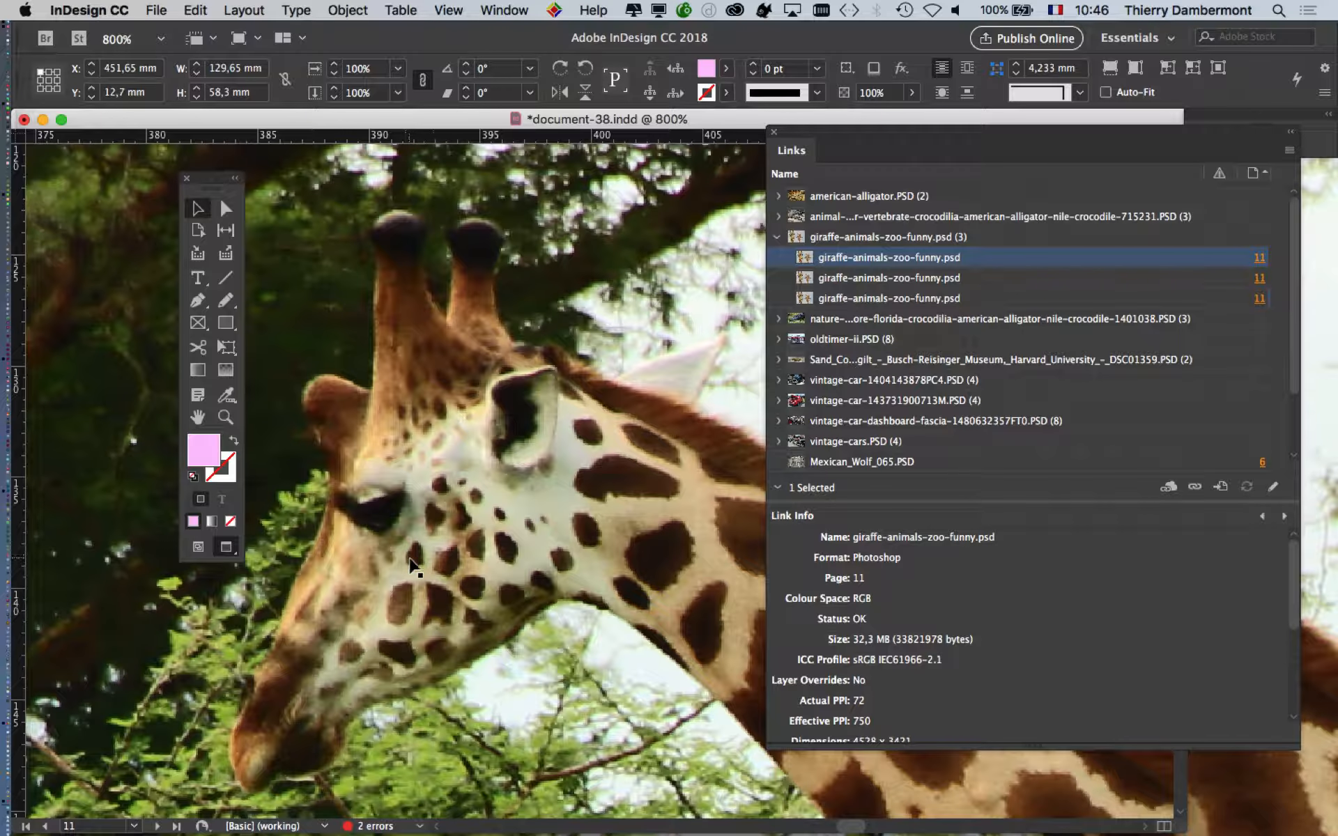
scroll(411, 565, down, 2)
scroll(411, 564, left, 2)
Set the document's display performance to Typical Display with the giraffe's head in close-up
click(448, 10)
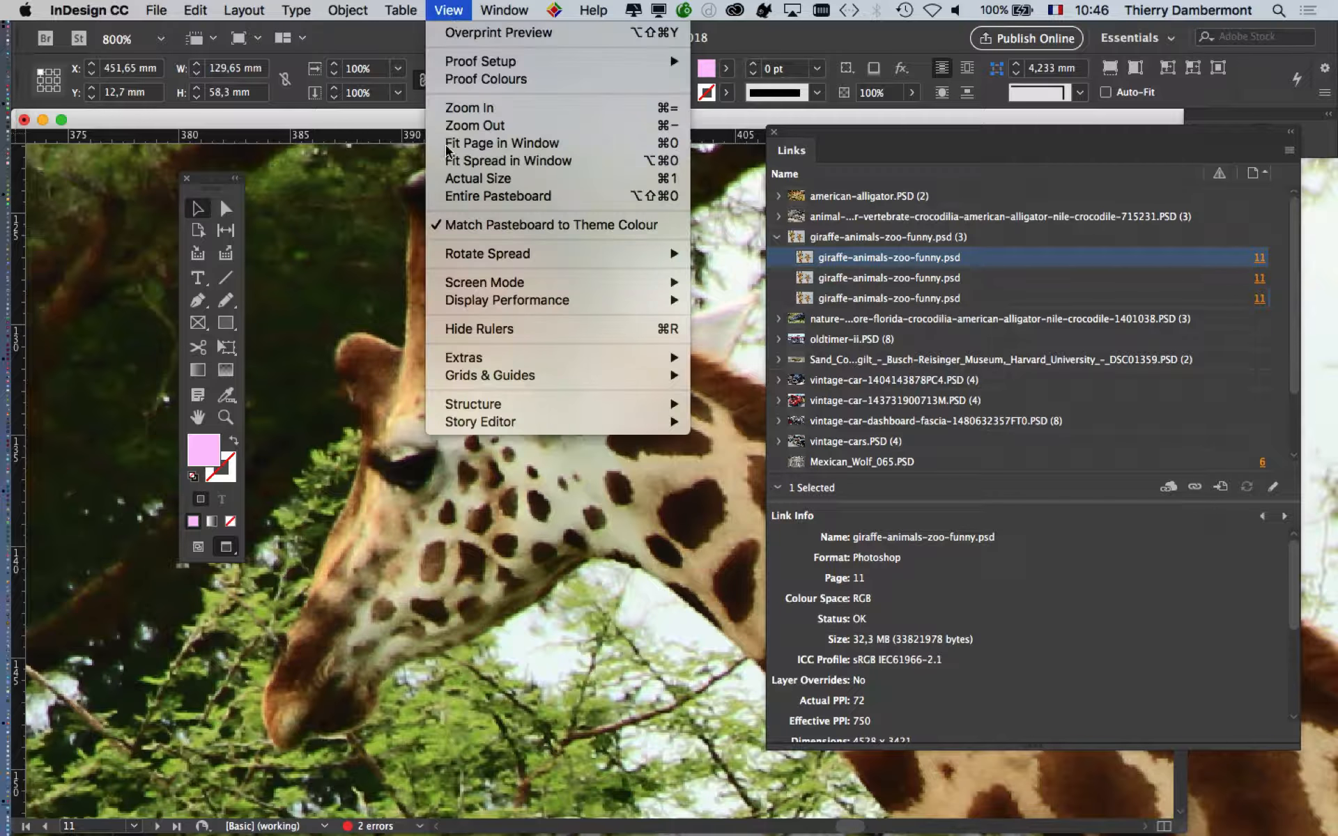
mouse_move(662, 300)
click(738, 319)
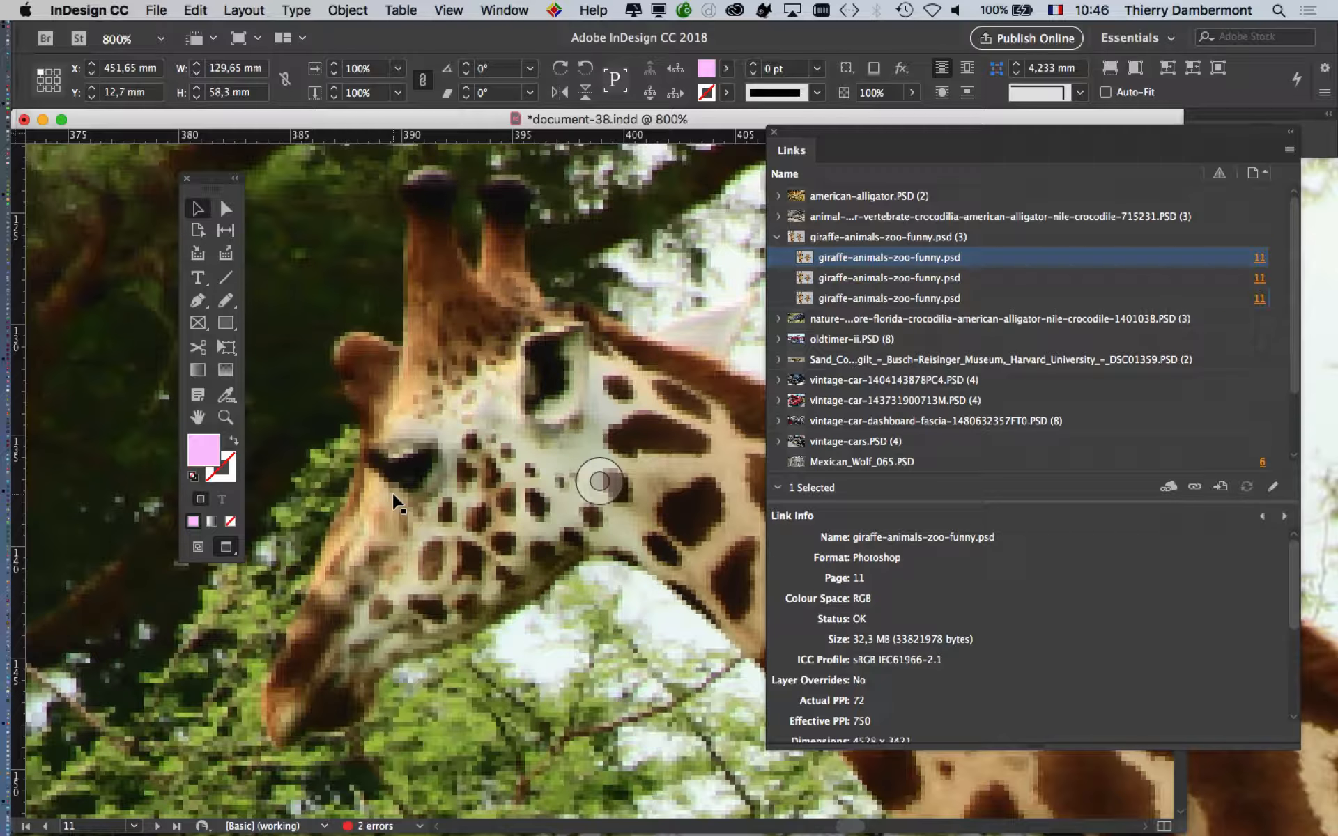
Set the document's display performance to High Quality Display for the close-up of the giraffe's head
click(453, 9)
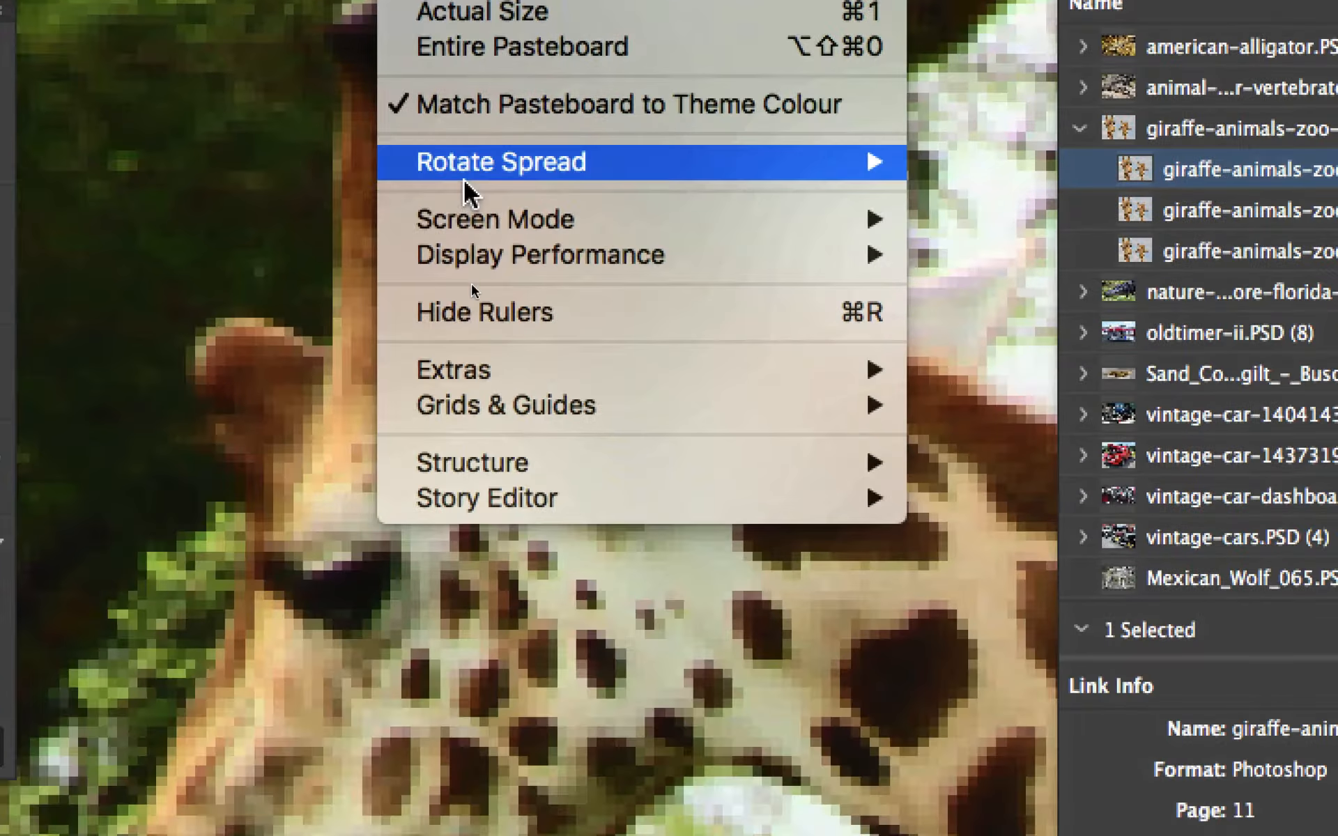
mouse_move(473, 257)
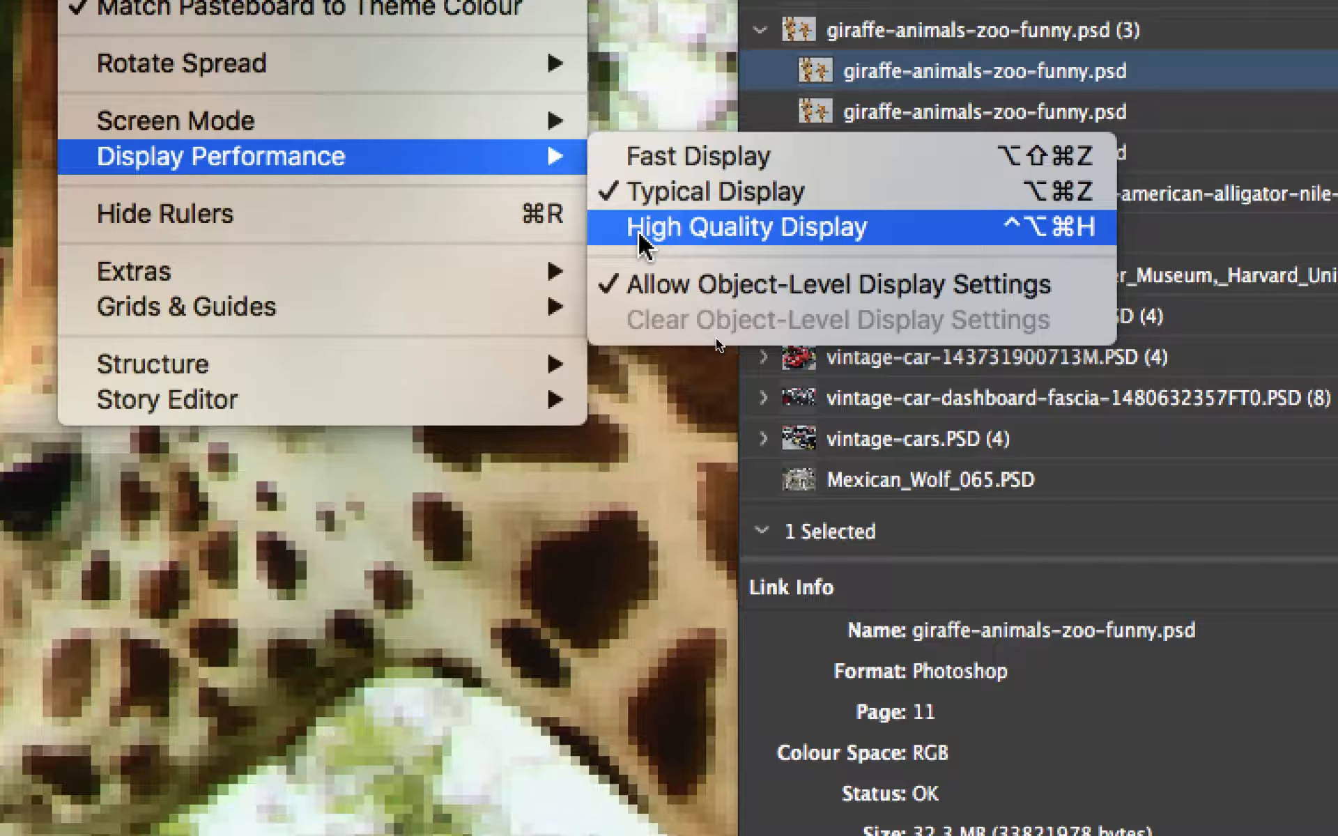
click(643, 241)
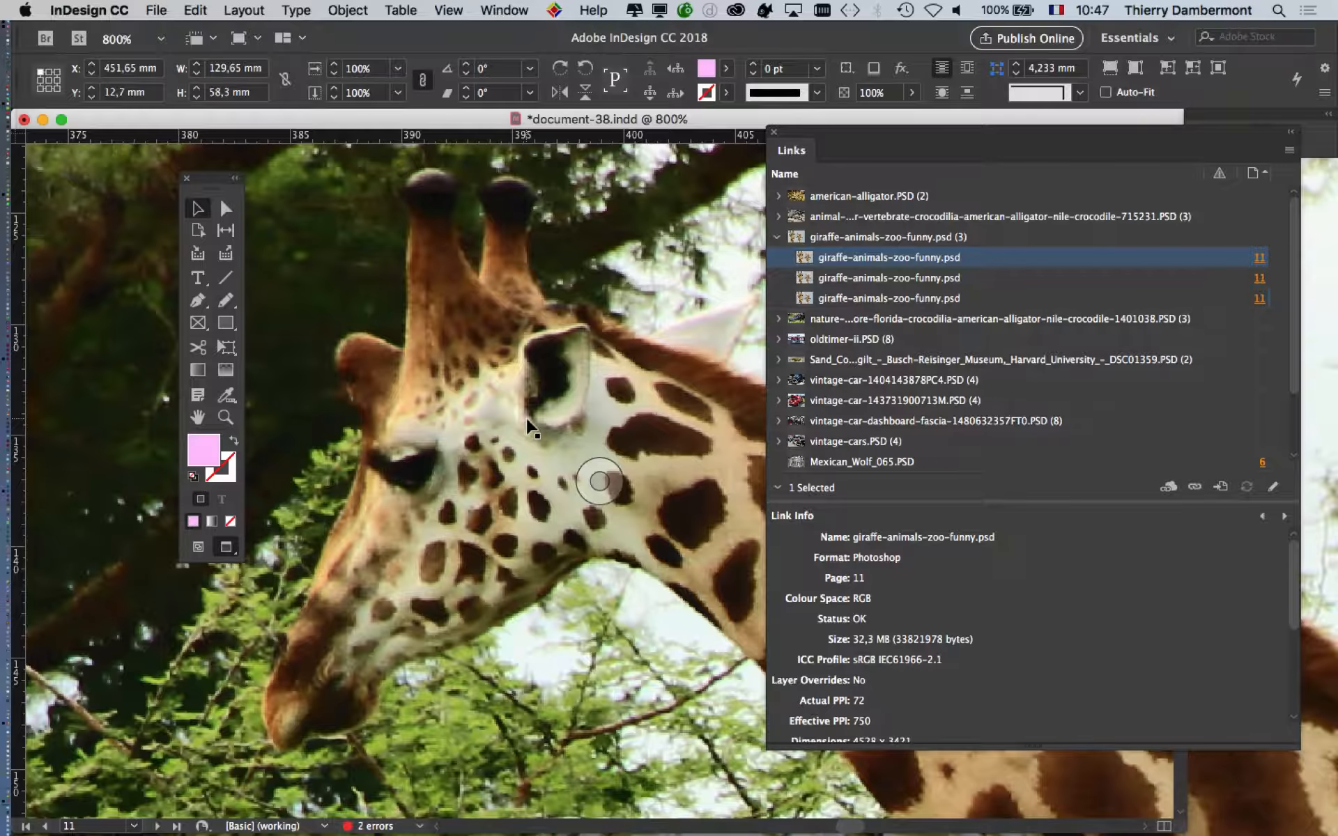
Set the display performance to Typical Display with the page 11 giraffe images in view at 125%
alt+scroll(522, 427, down, 3)
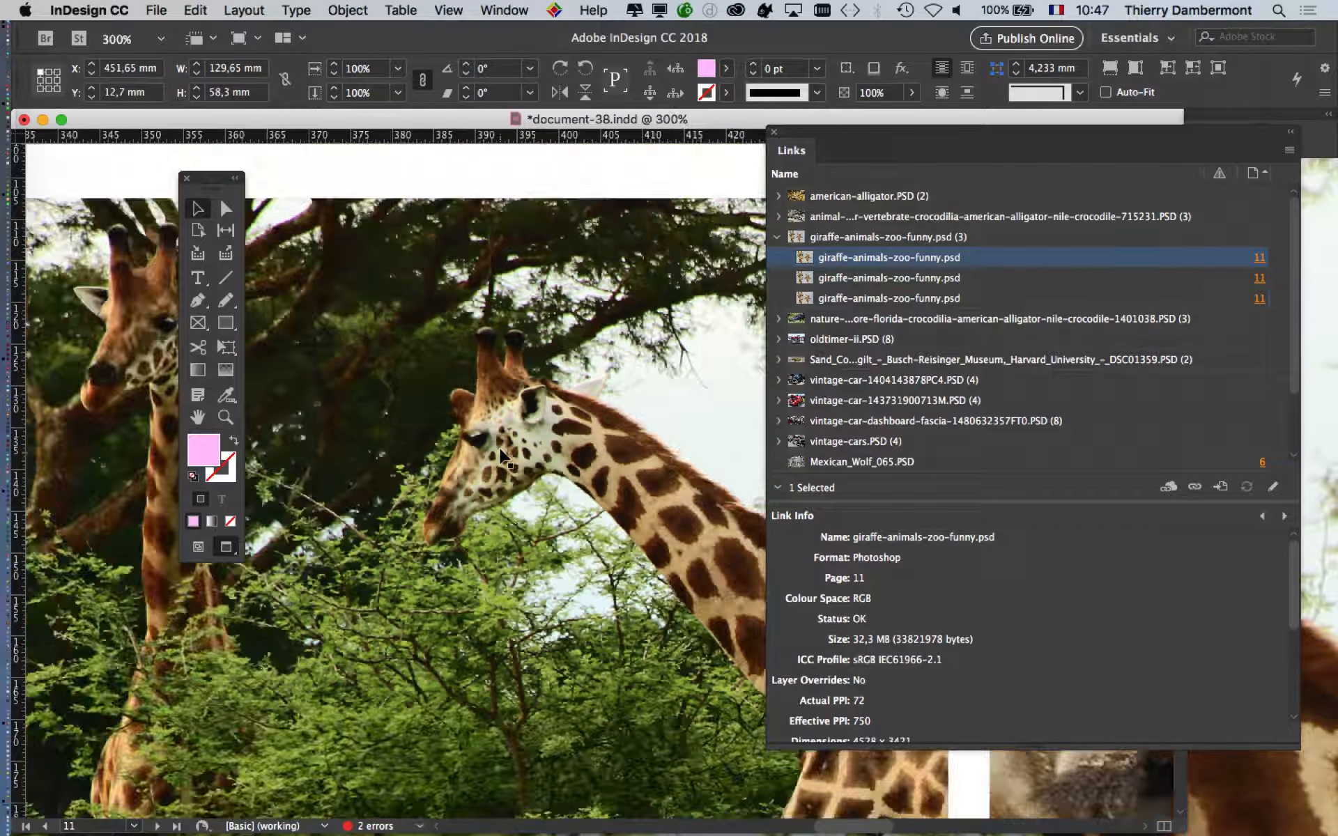
alt+scroll(501, 455, down, 4)
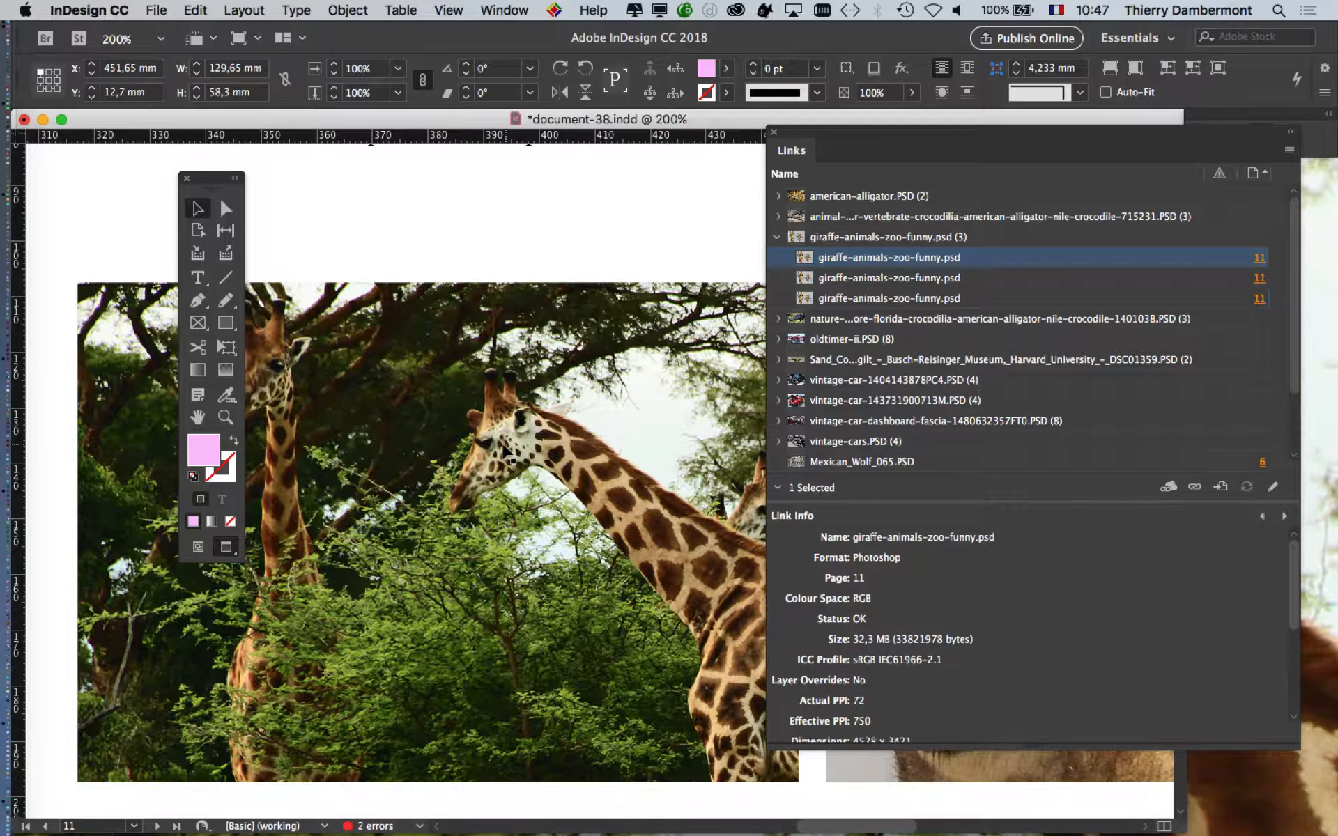
alt+scroll(502, 453, down, 1)
alt+scroll(498, 449, down, 1)
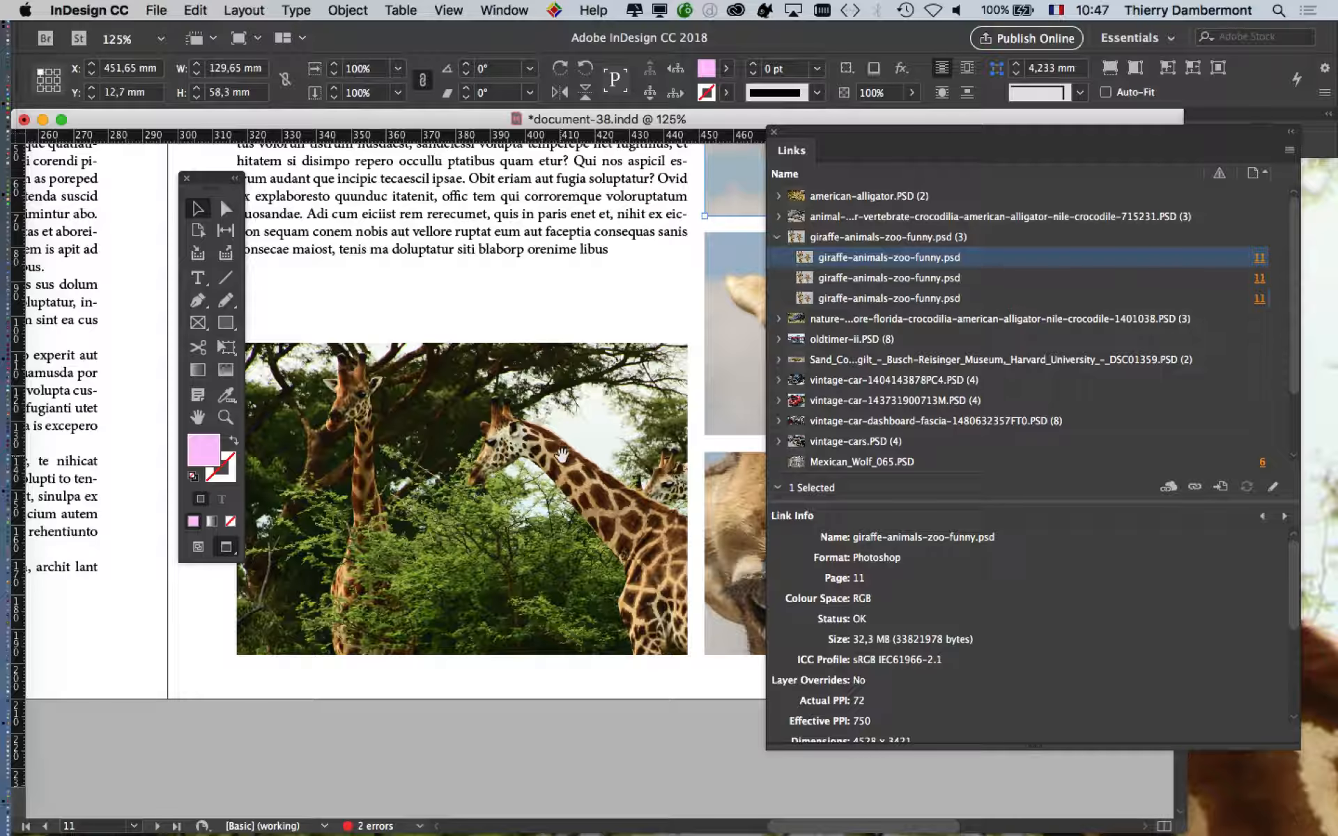
drag(739, 467, 466, 531)
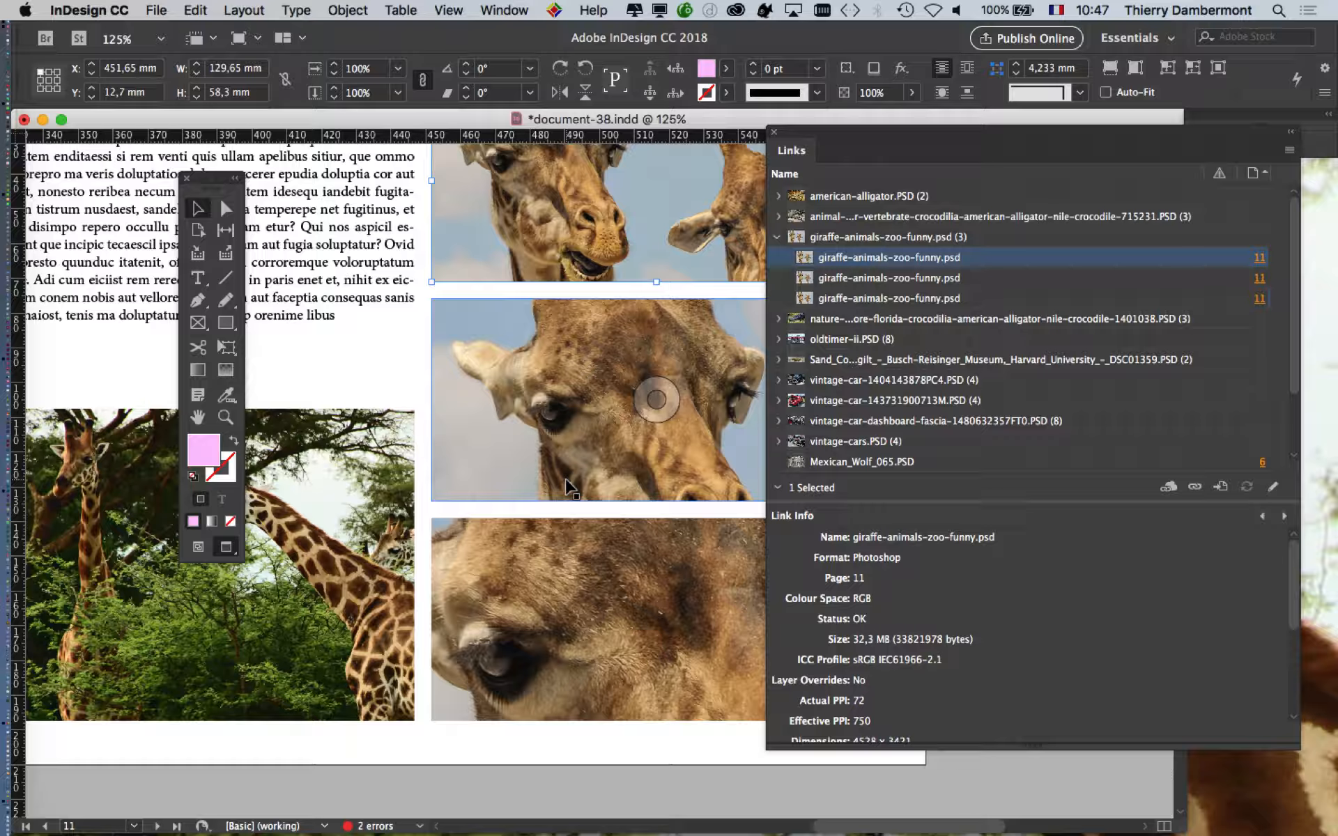
click(448, 10)
mouse_move(552, 301)
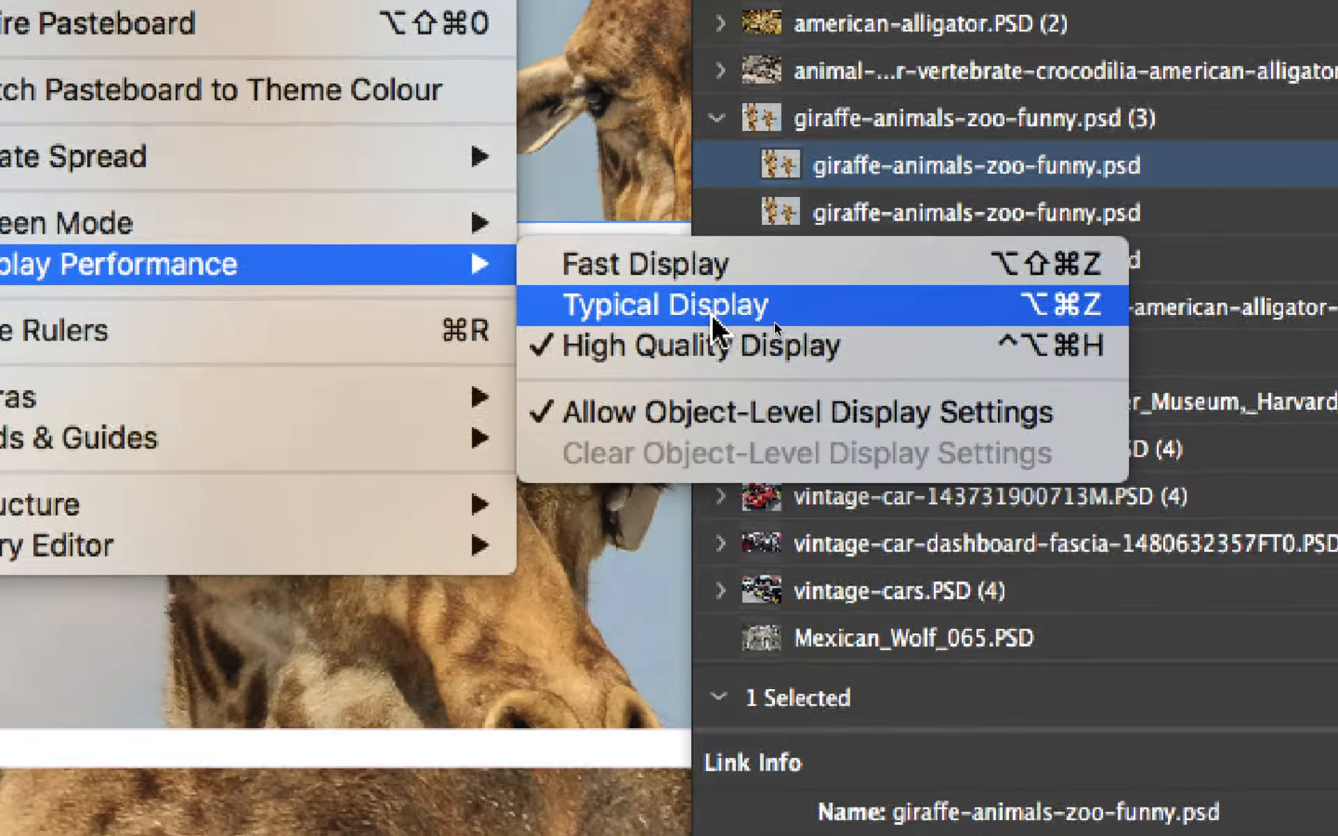
click(714, 305)
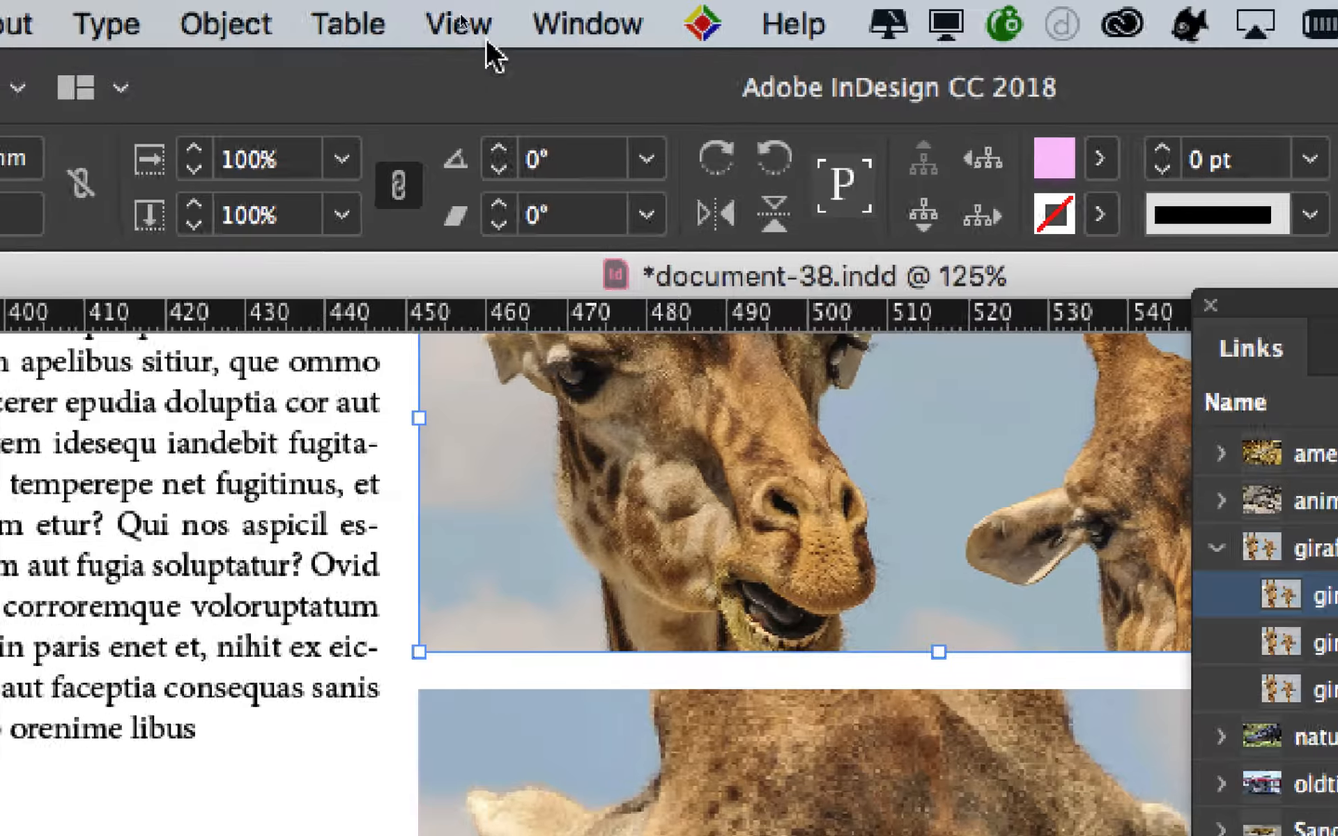
Set the display performance to High Quality Display for the giraffe images on page 11
click(479, 27)
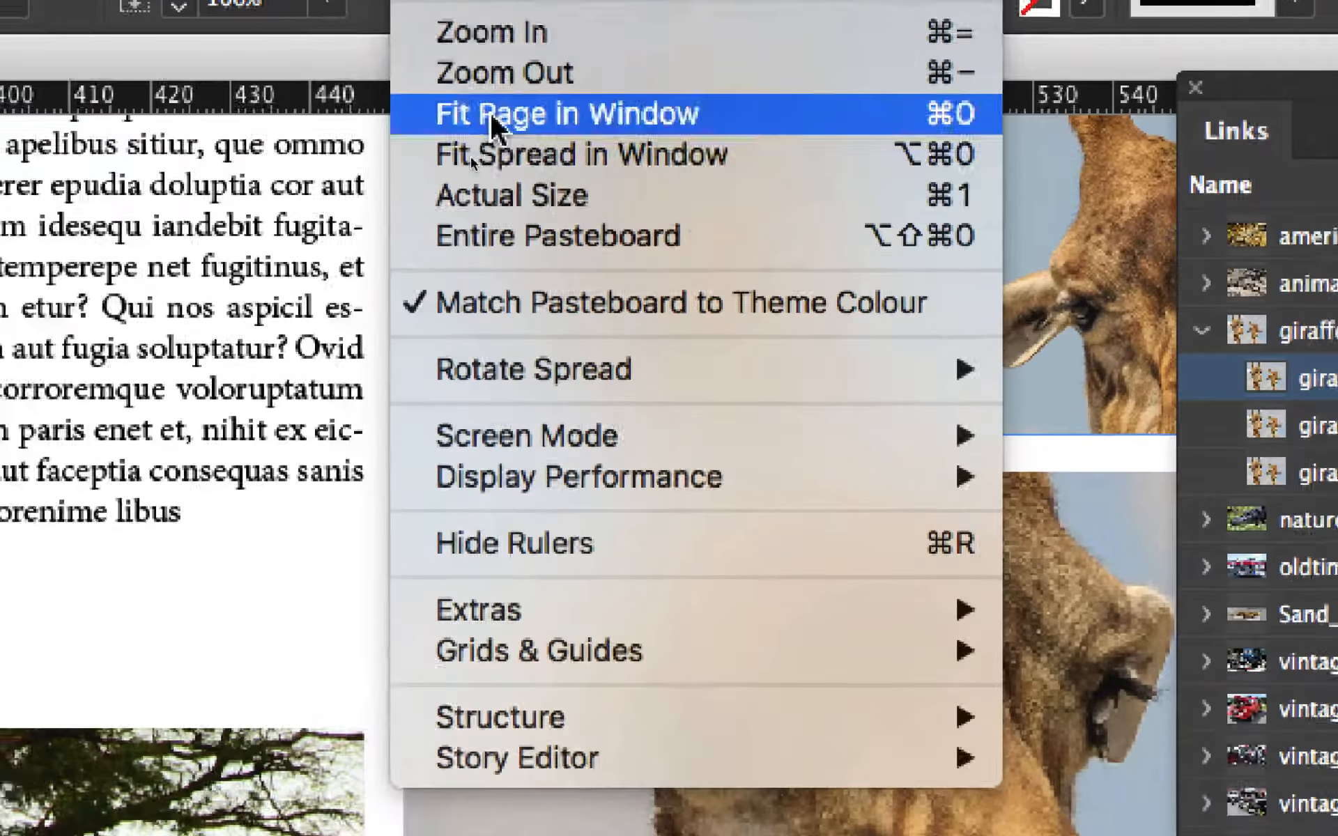
mouse_move(533, 696)
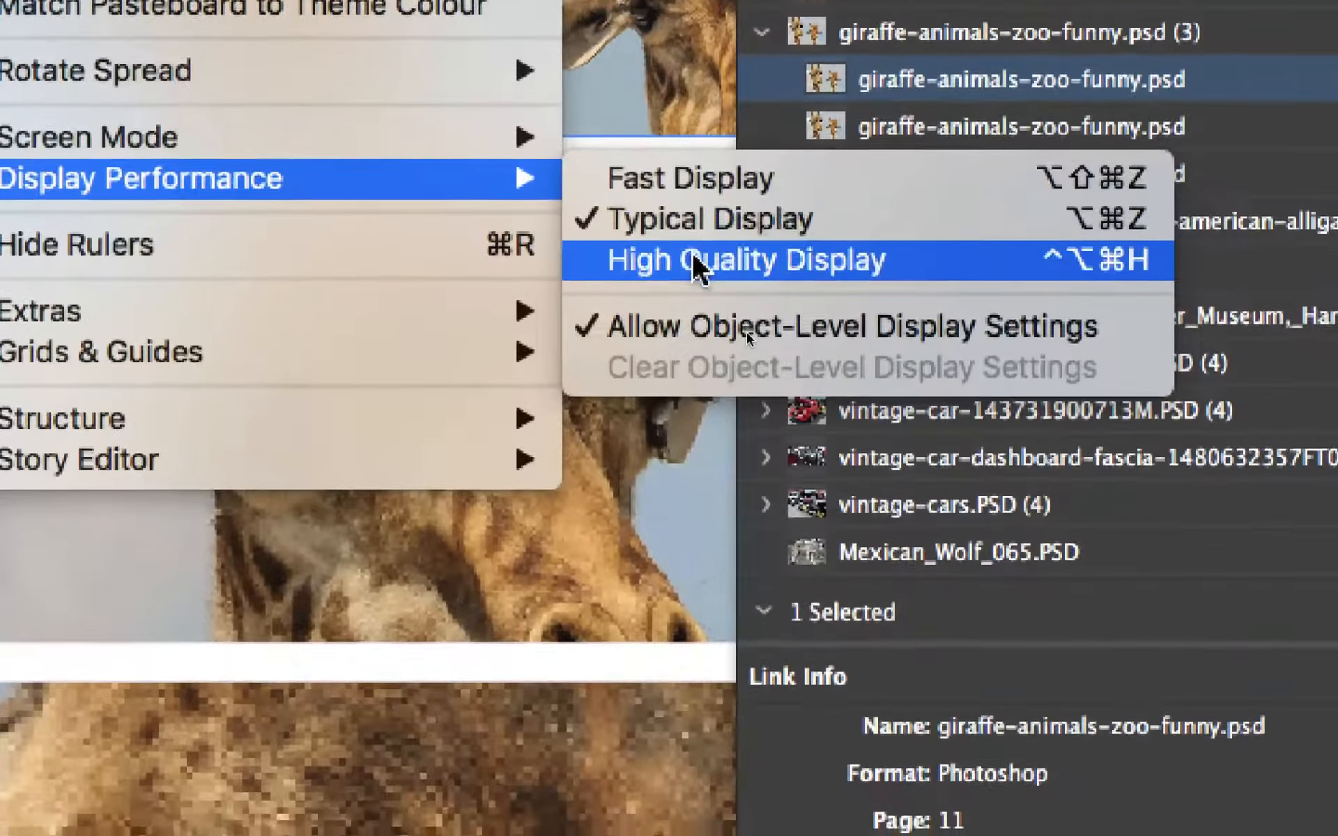
click(696, 259)
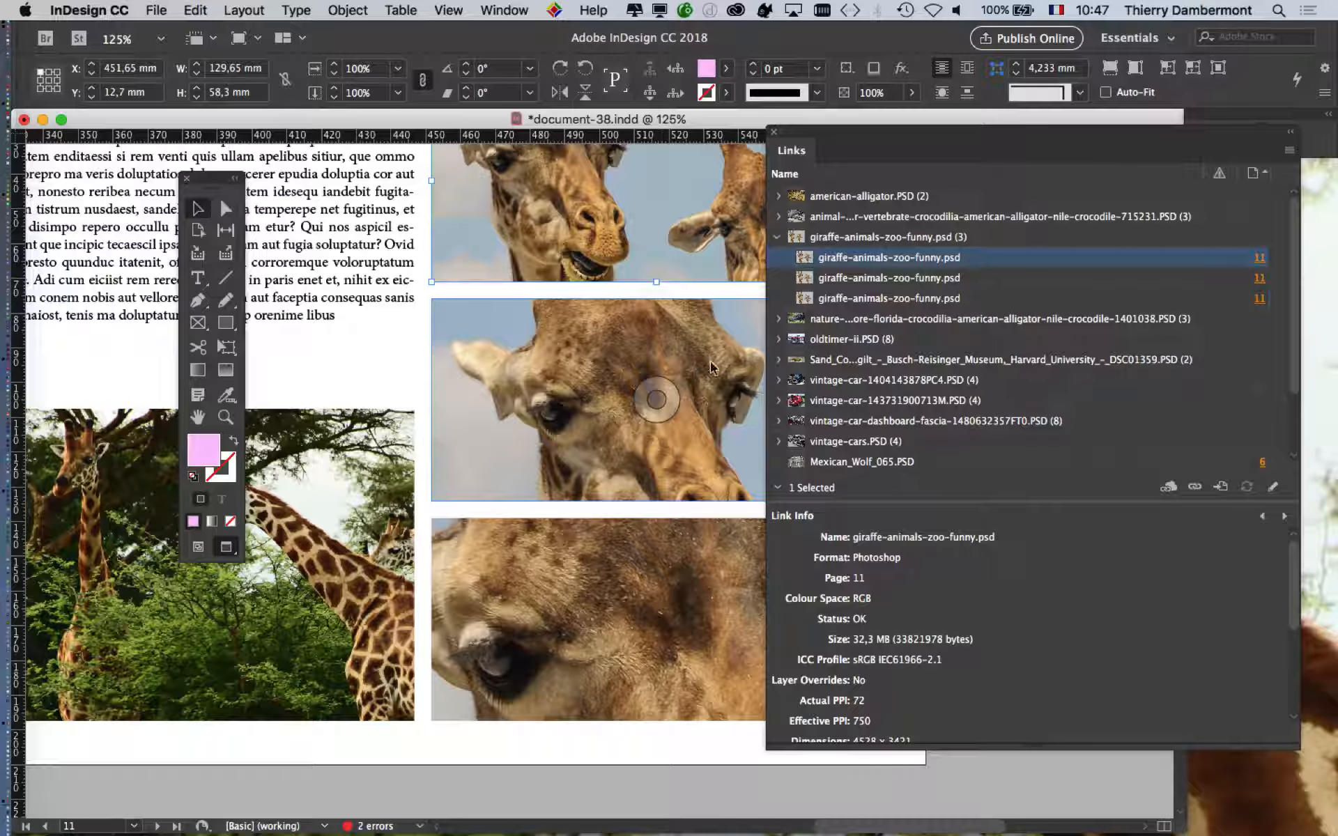
Move the Links panel off the page so the column of three giraffe close-ups is fully in view
drag(808, 132, 1099, 151)
drag(700, 284, 582, 320)
scroll(651, 362, down, 1)
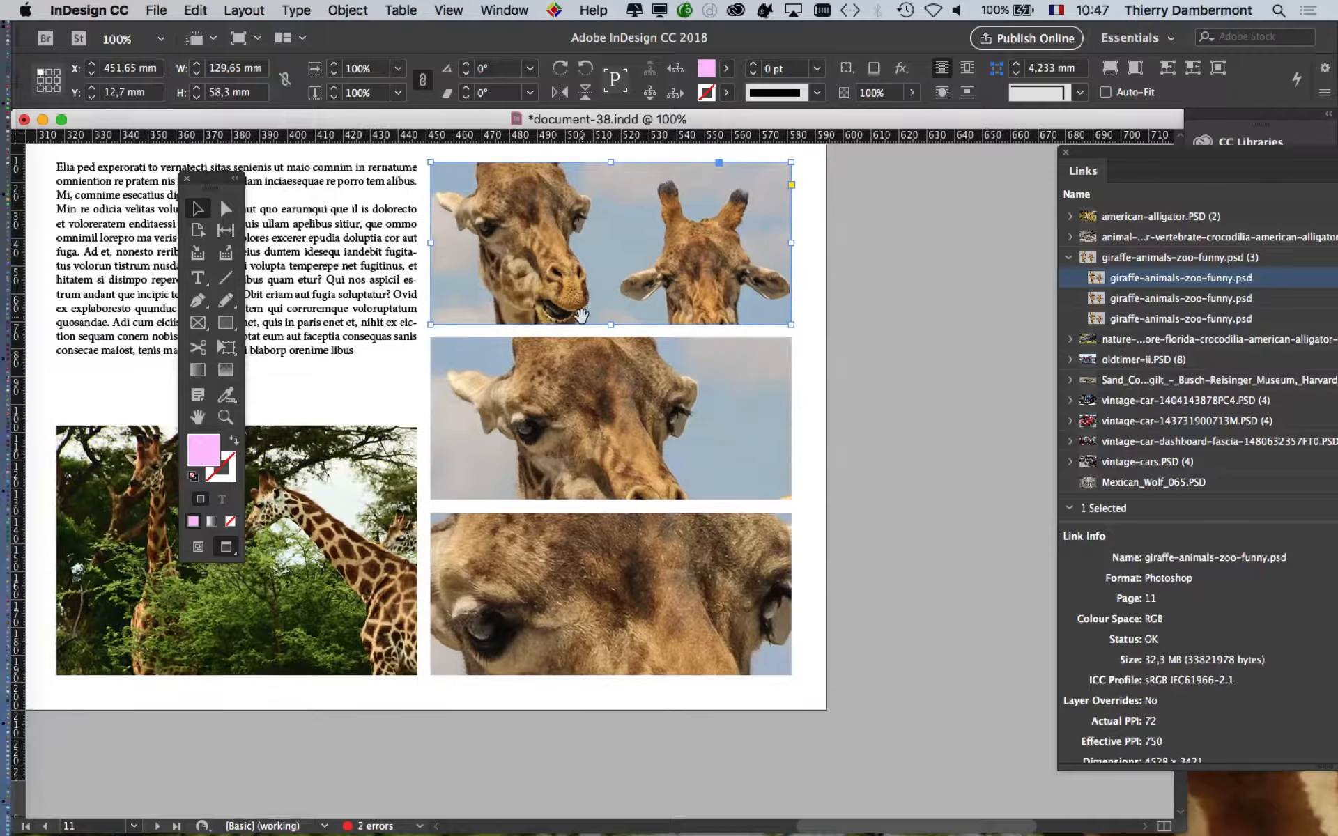
Switch to Photoshop and bring the open Murchison_Falls_Giraffe.psd document to the front
key(super+Tab)
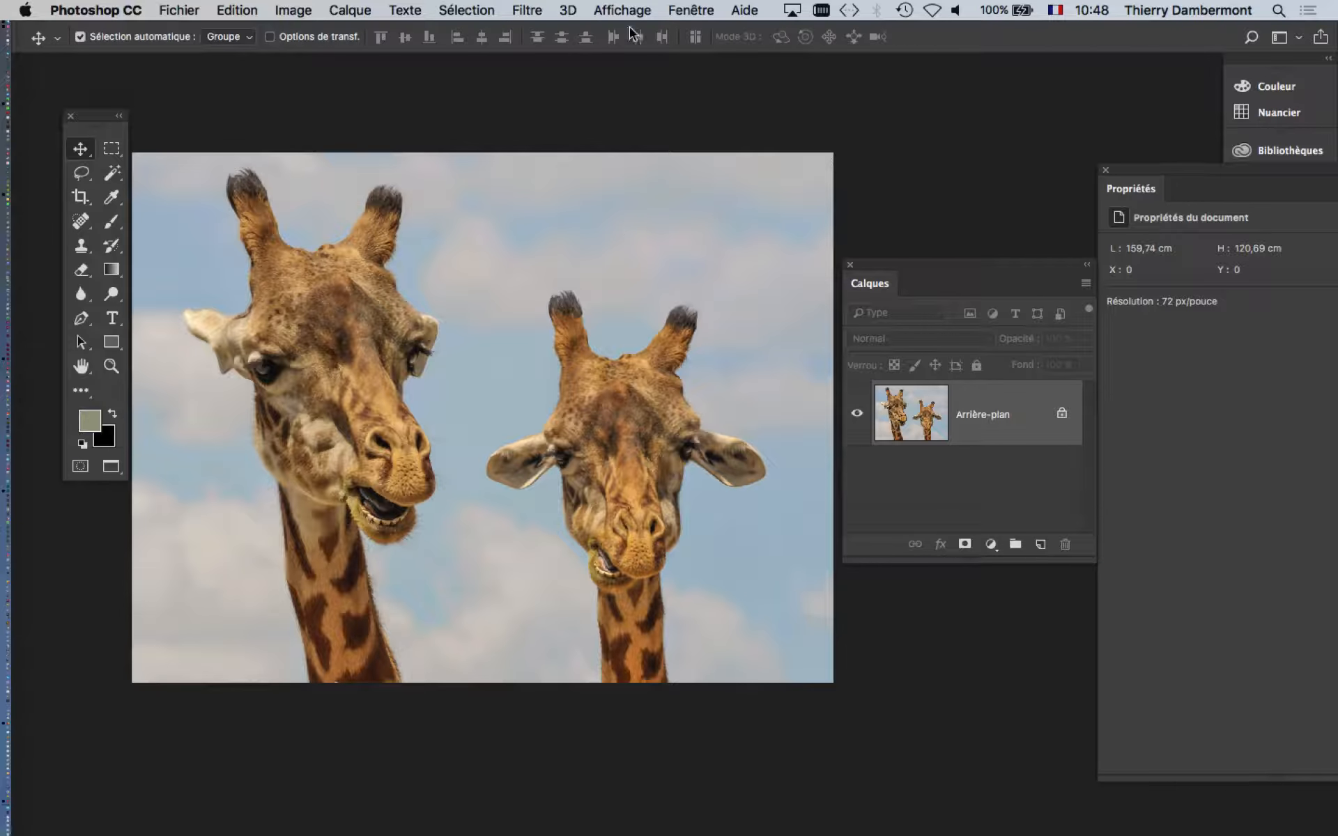
click(622, 10)
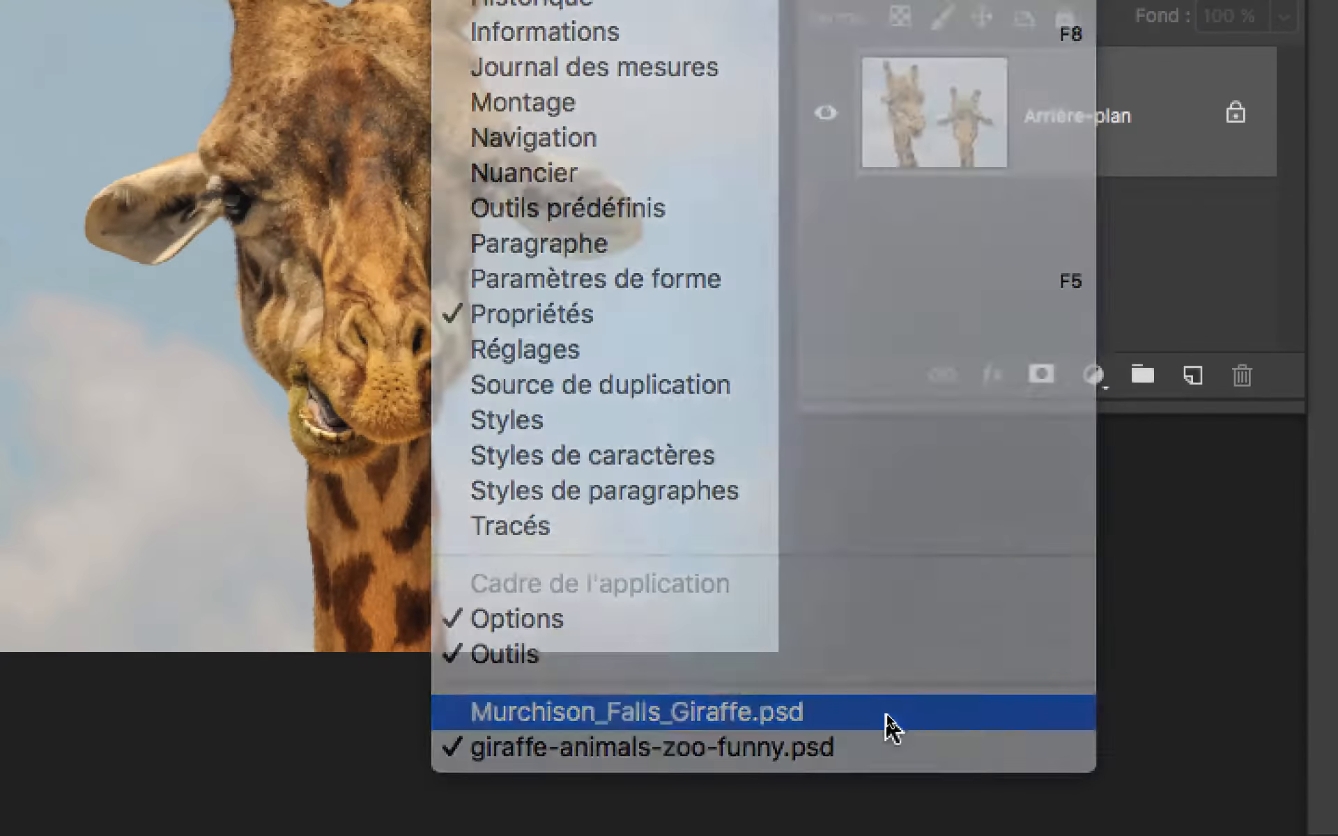
click(885, 700)
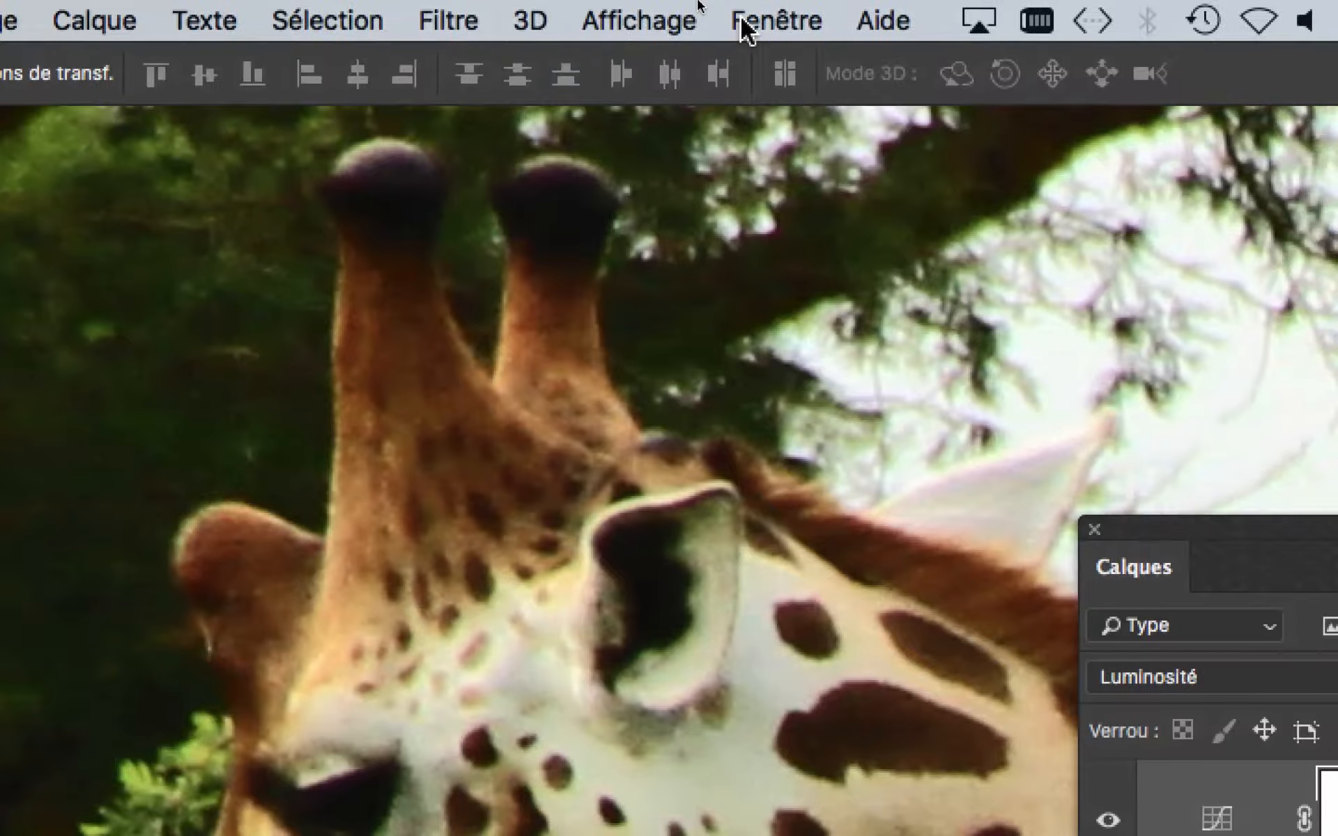
Bring giraffe-animals-zoo-funny.psd to the front, then move the Layers panel over the image's edge and enlarge it
click(843, 21)
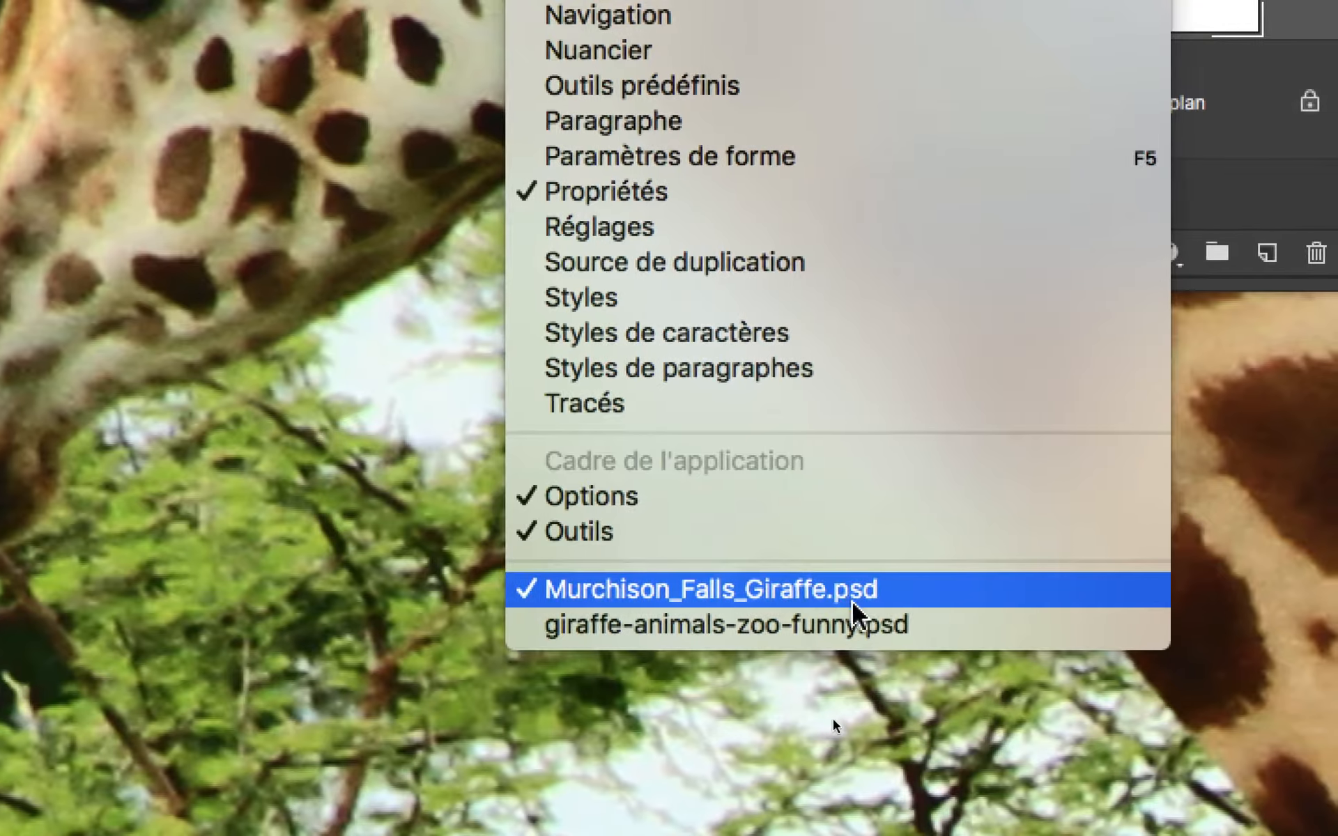
click(859, 622)
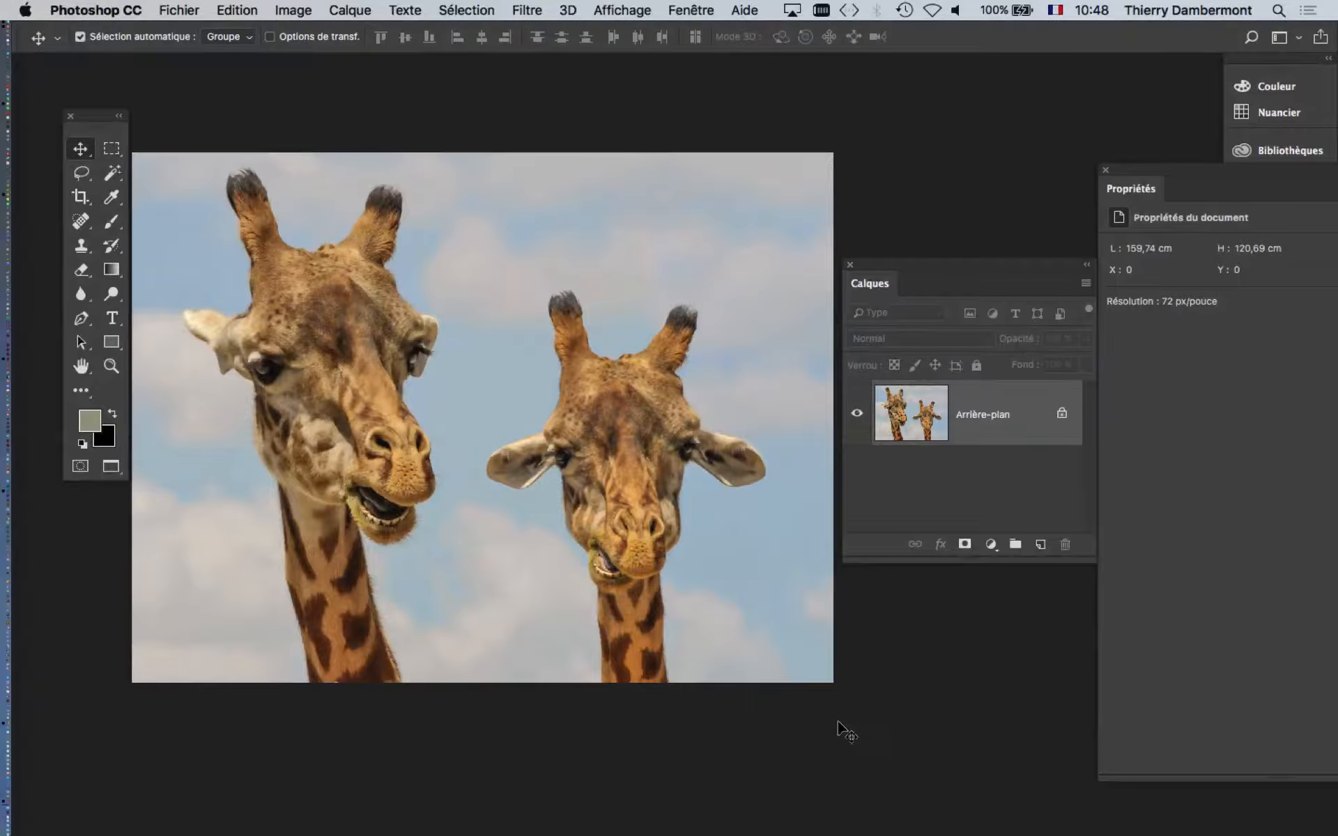
drag(873, 278, 815, 315)
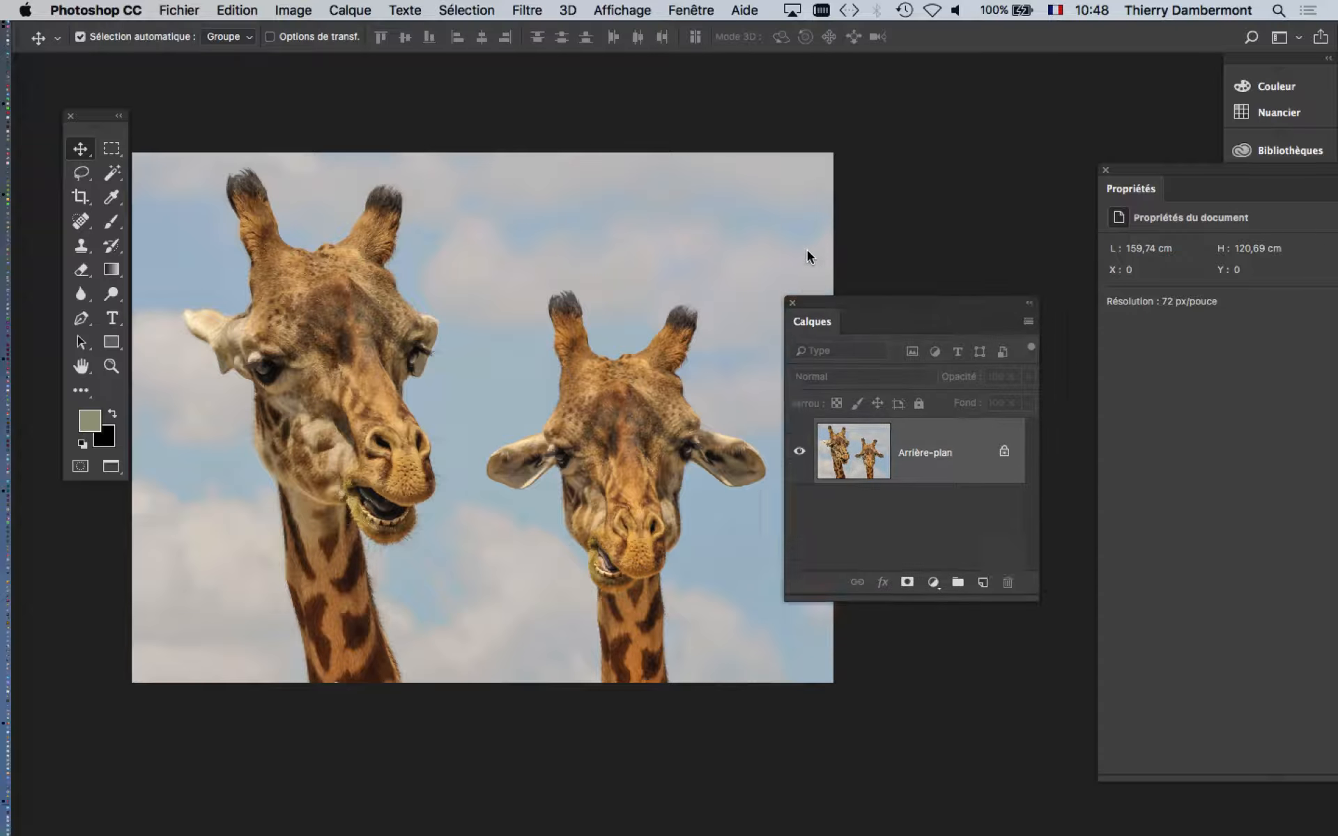
drag(808, 256, 799, 181)
drag(1014, 460, 1058, 492)
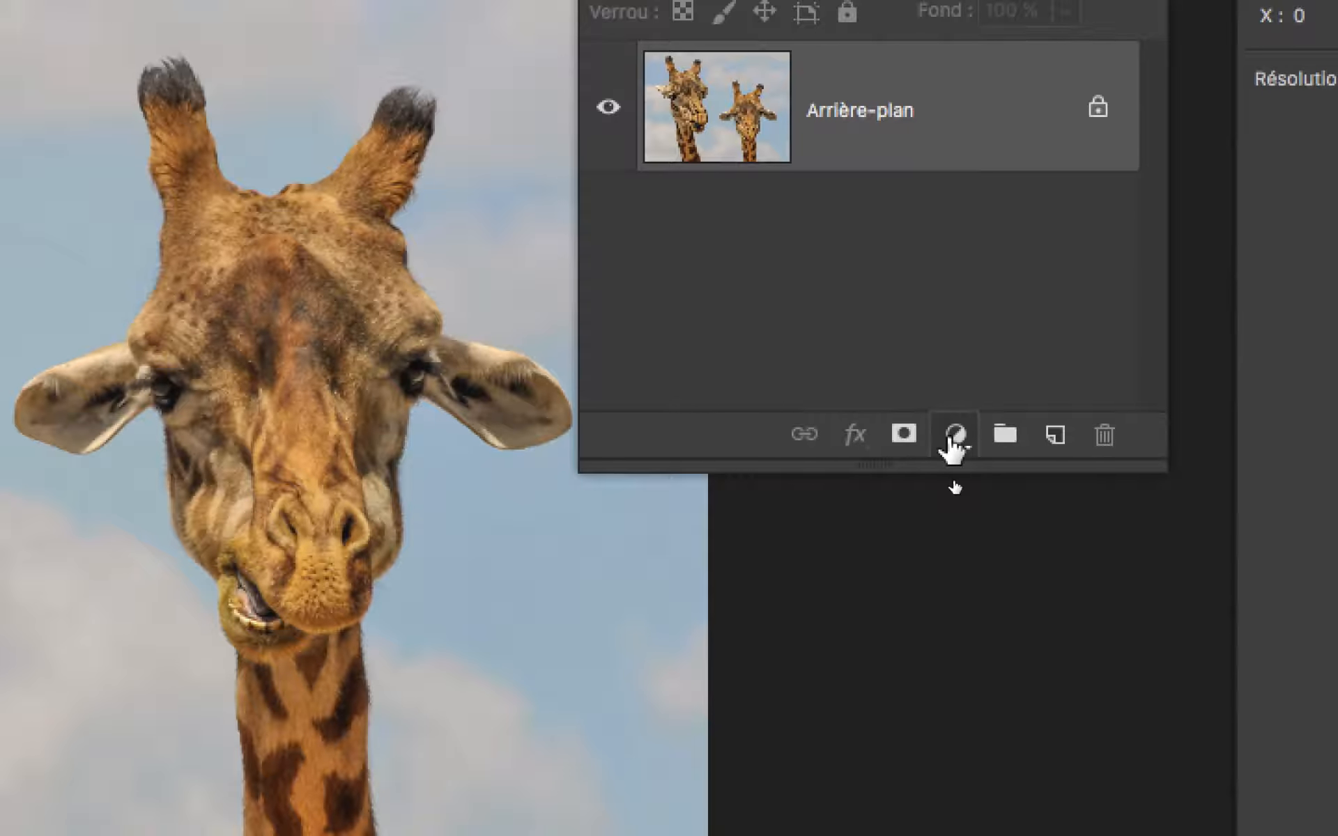
click(952, 436)
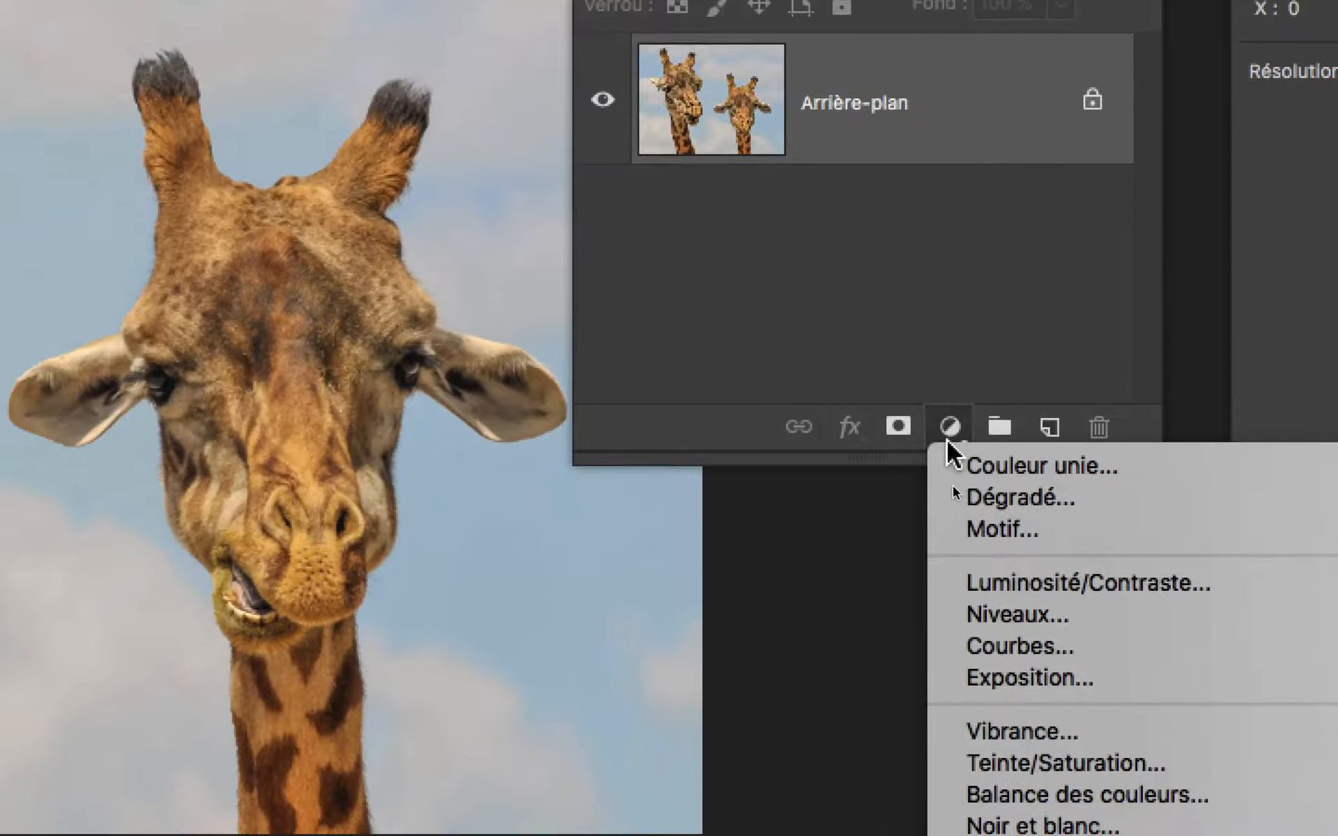
click(921, 438)
click(922, 437)
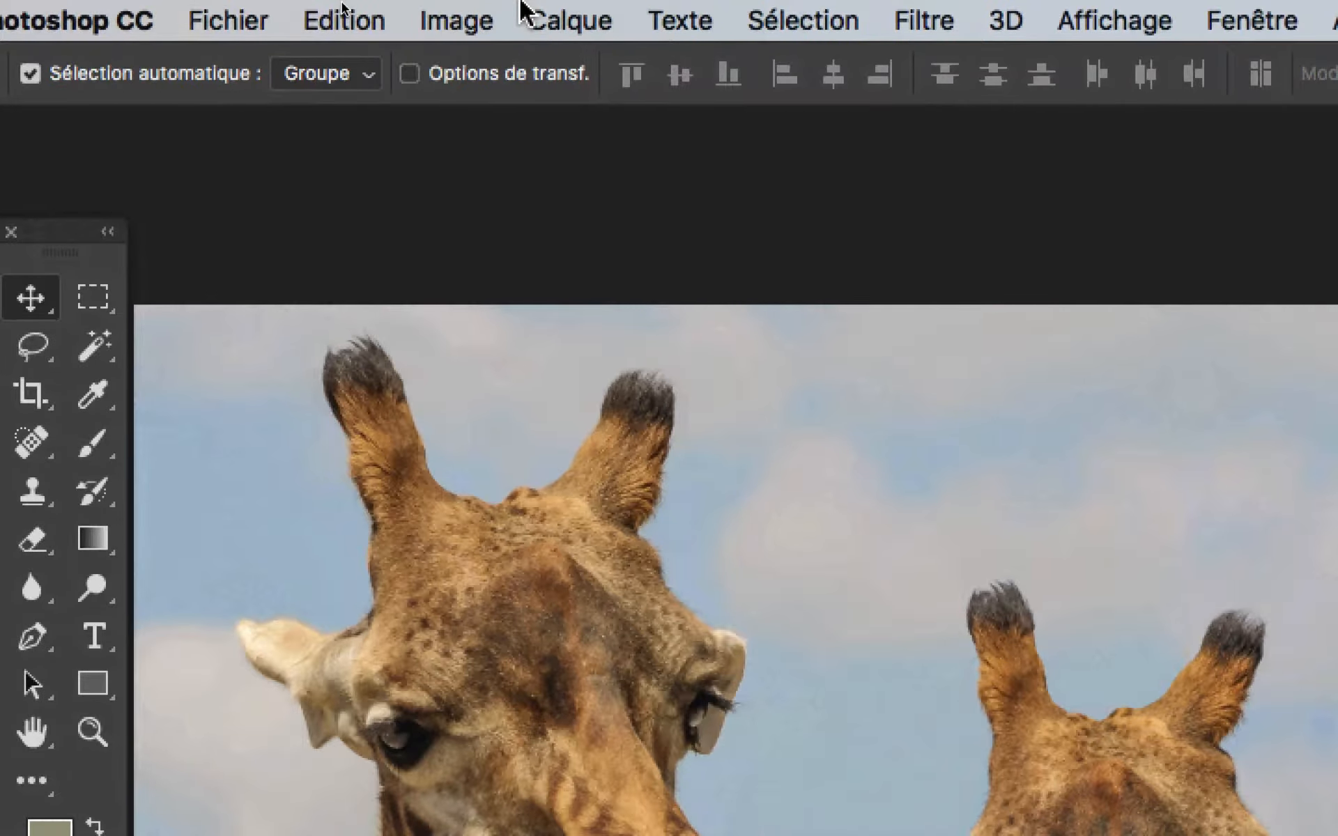
click(526, 14)
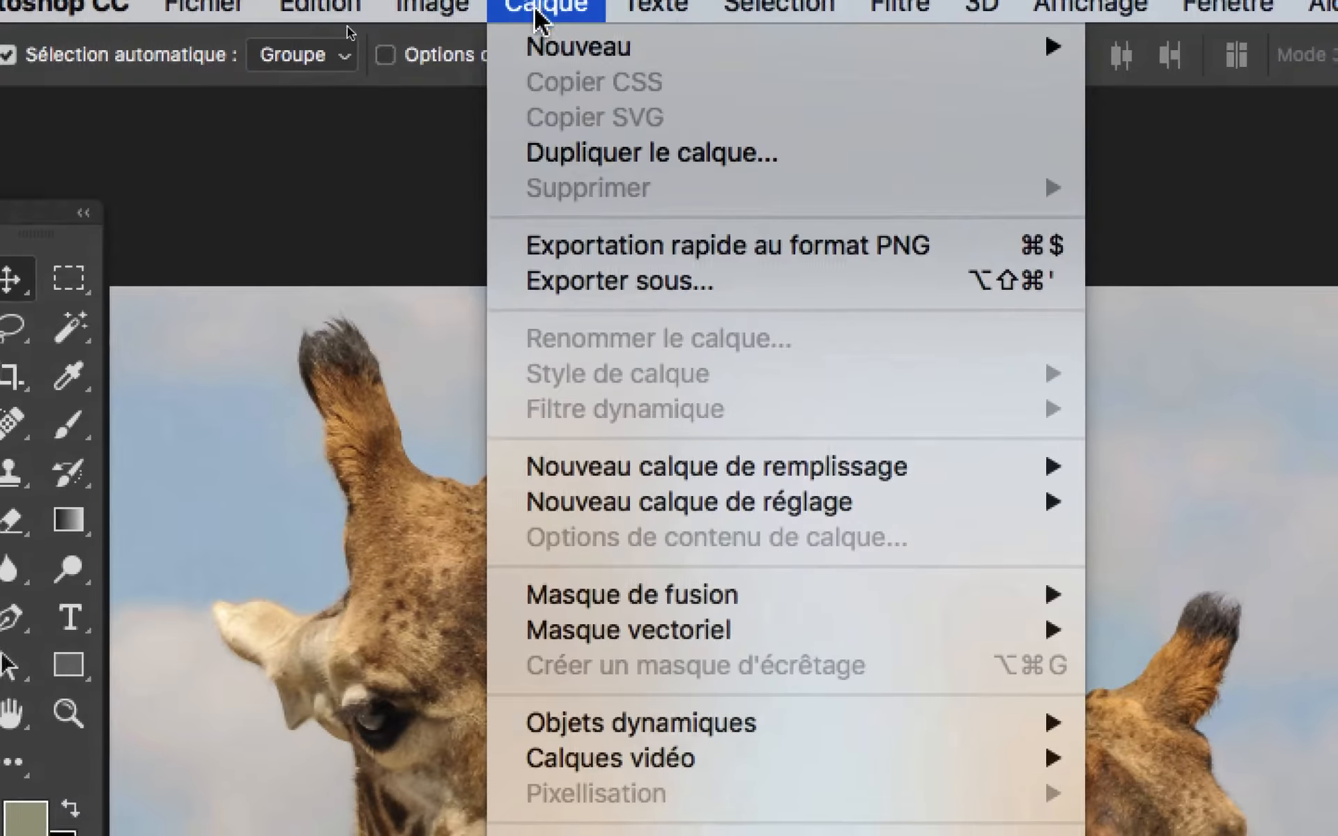
mouse_move(634, 515)
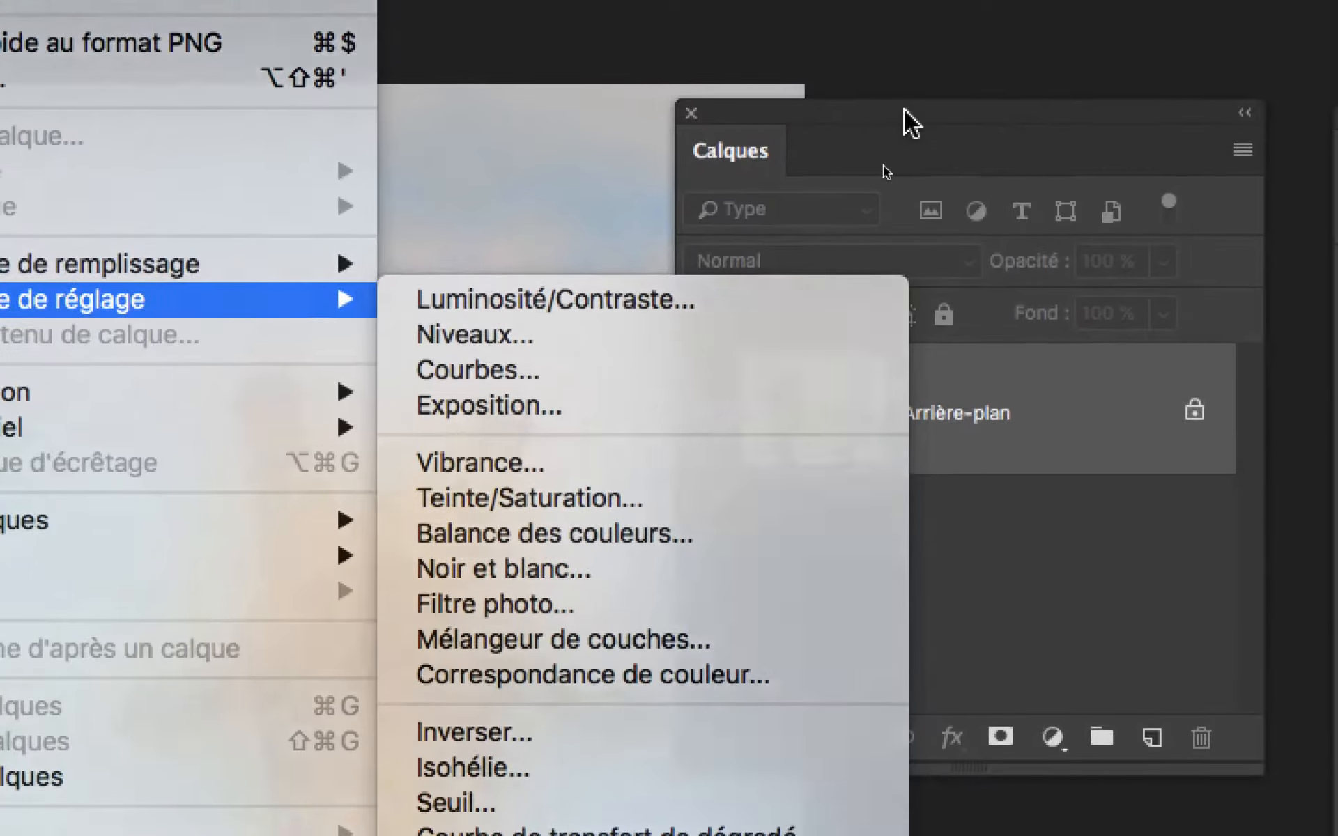
click(904, 111)
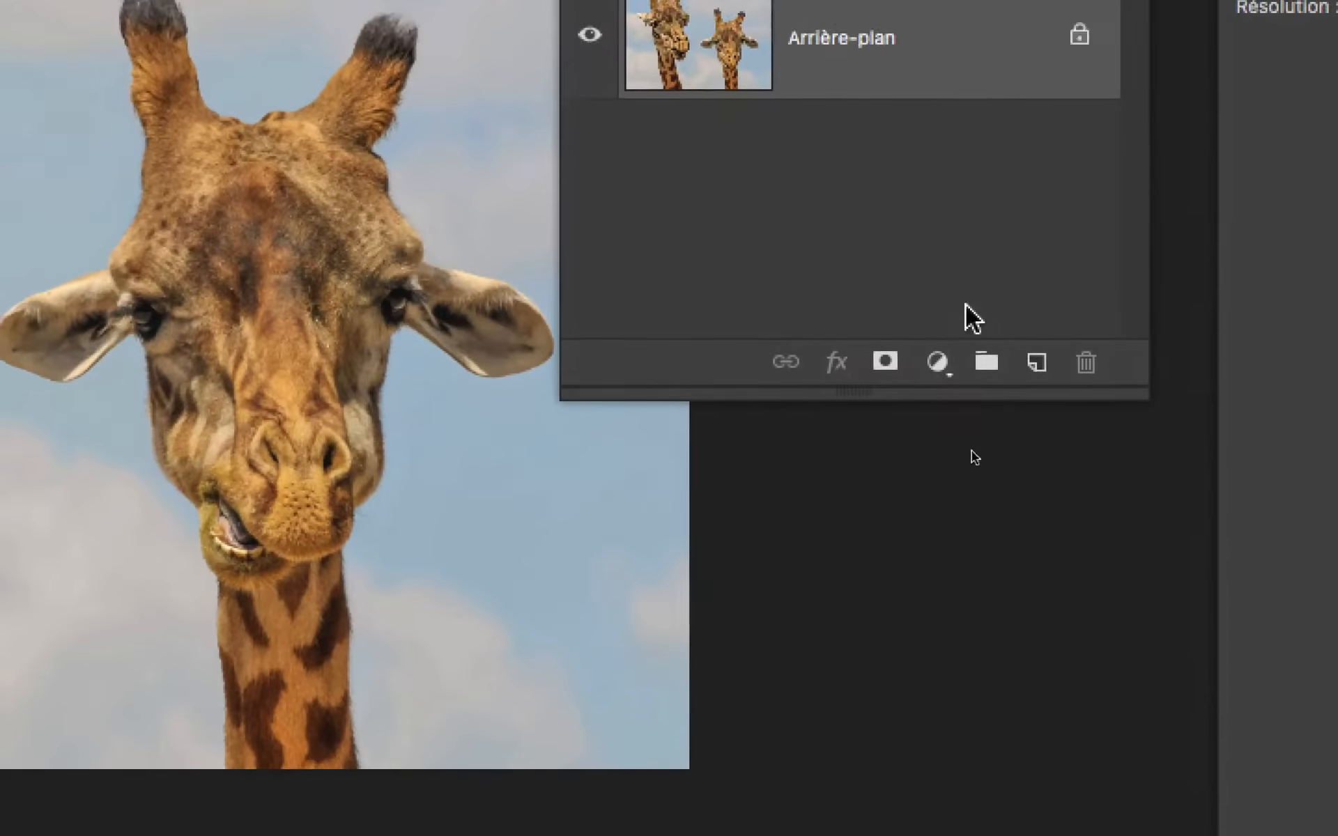
Add a Hue/Saturation adjustment layer above the background layer and move its Properties panel fully into view
click(1053, 737)
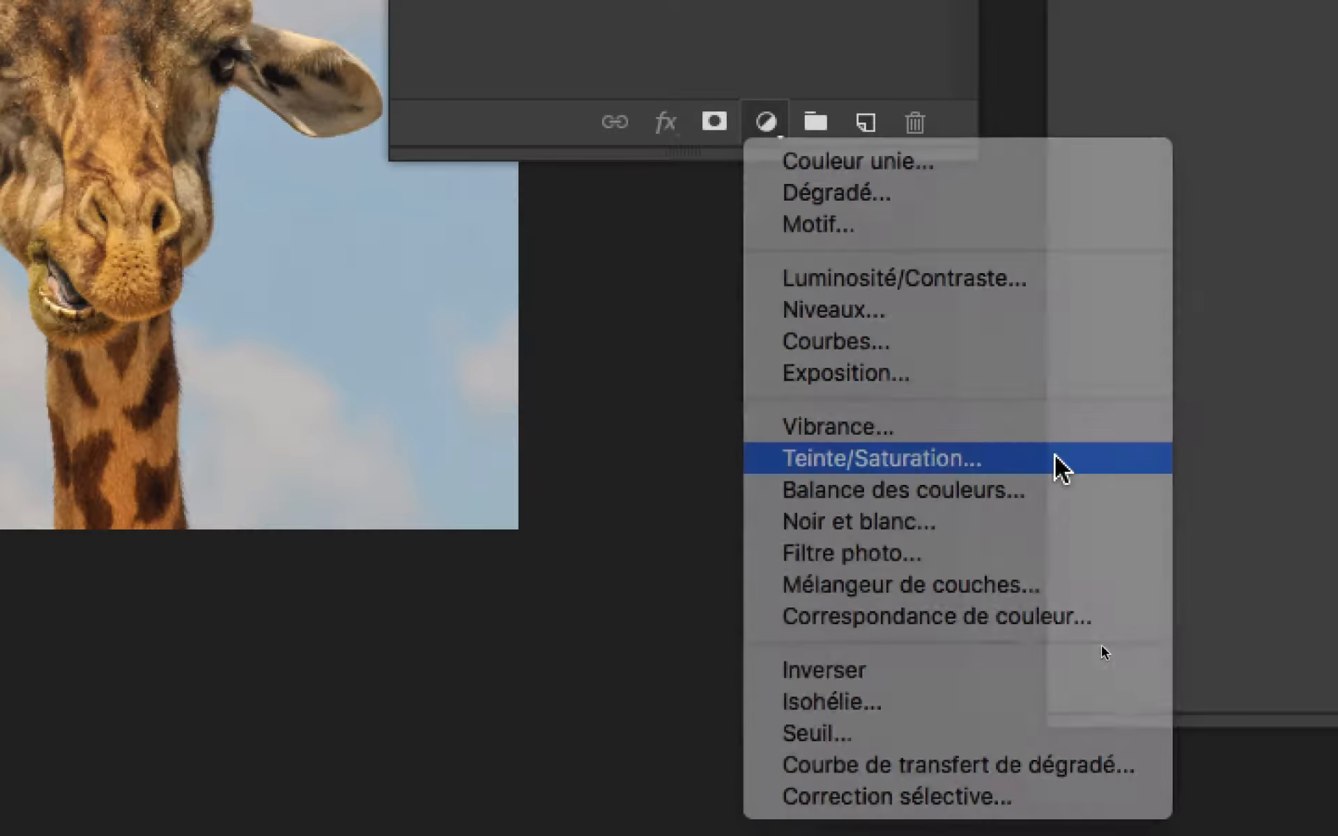
click(1056, 464)
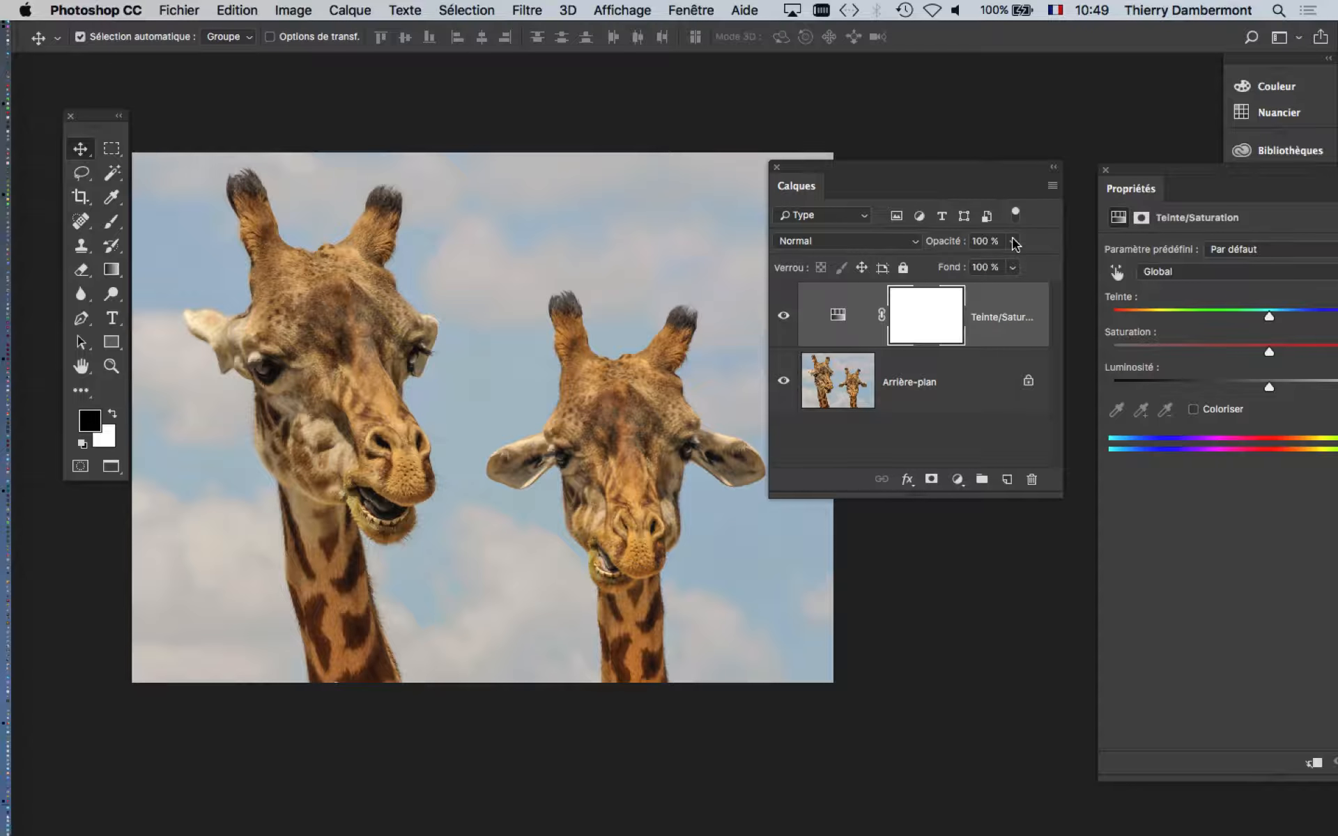
drag(1133, 172, 237, 105)
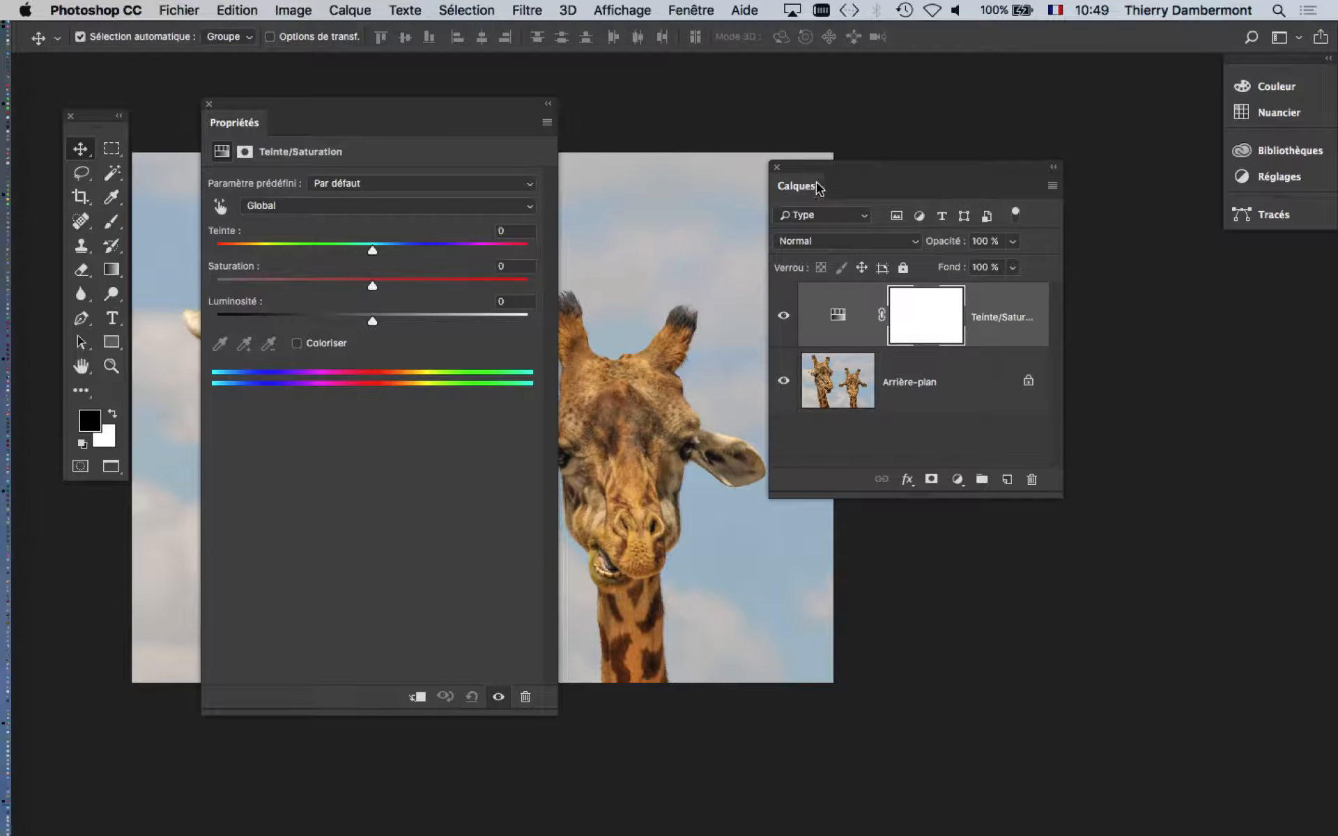
Move the Layers panel collapsed below the giraffe photo and the Properties panel beside it so both giraffes are in view
drag(809, 174, 924, 263)
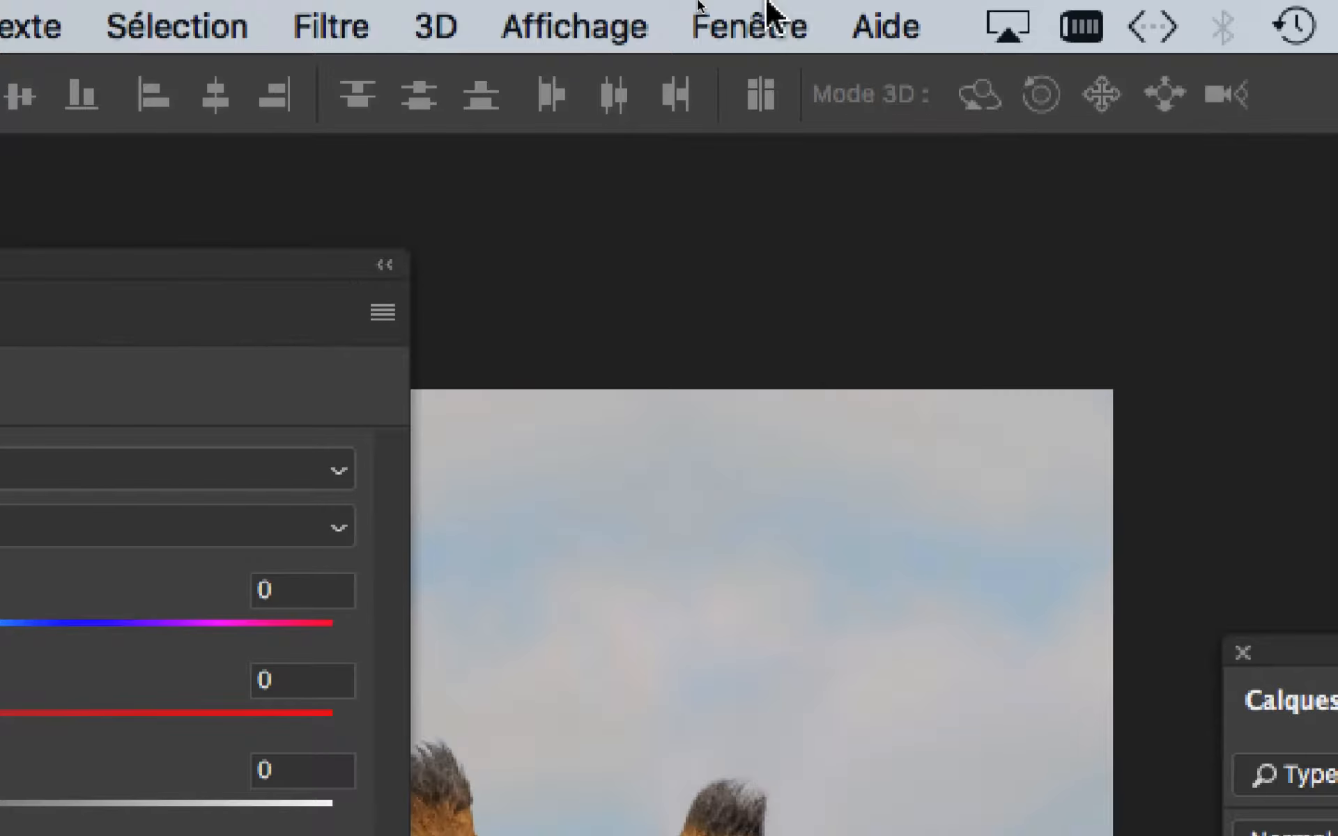
click(758, 21)
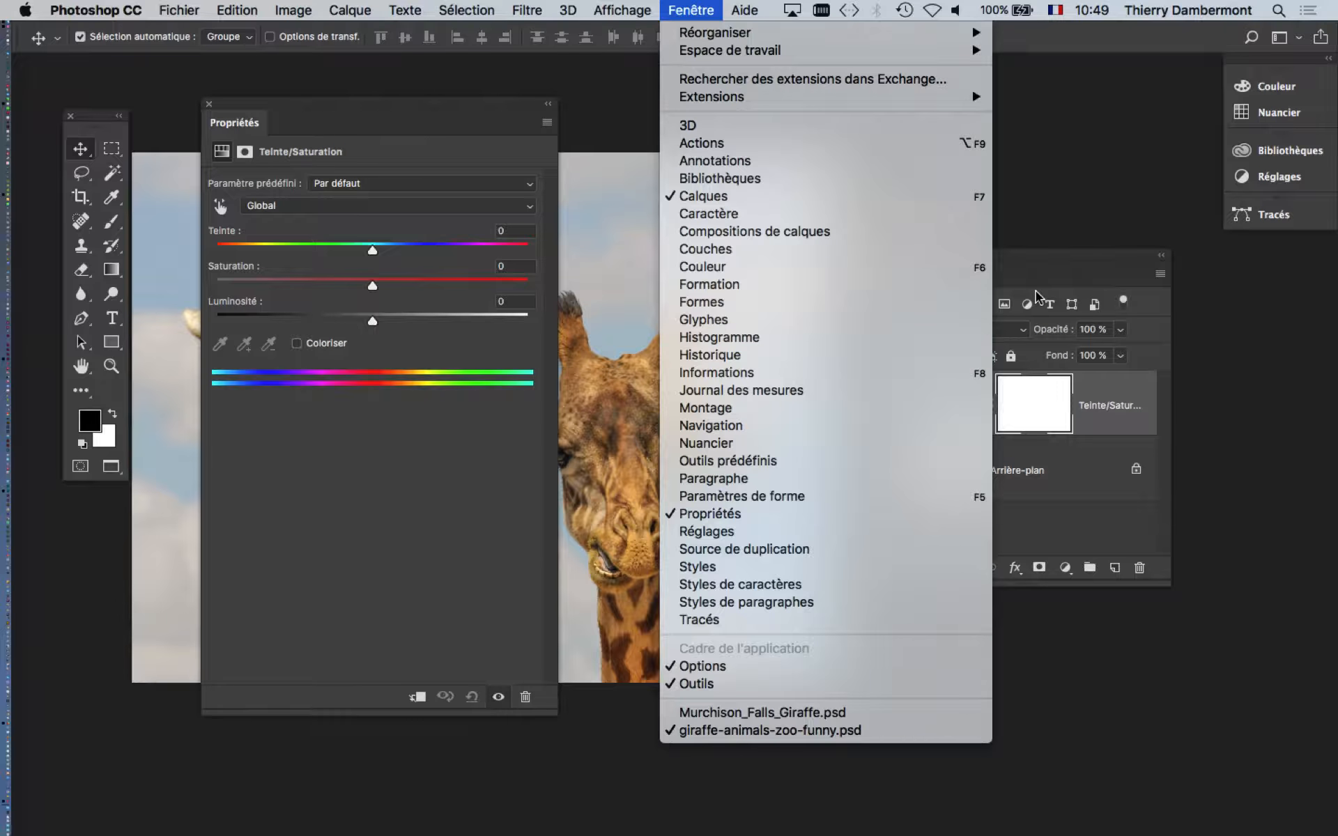
click(1086, 259)
drag(935, 261, 99, 581)
drag(293, 105, 895, 96)
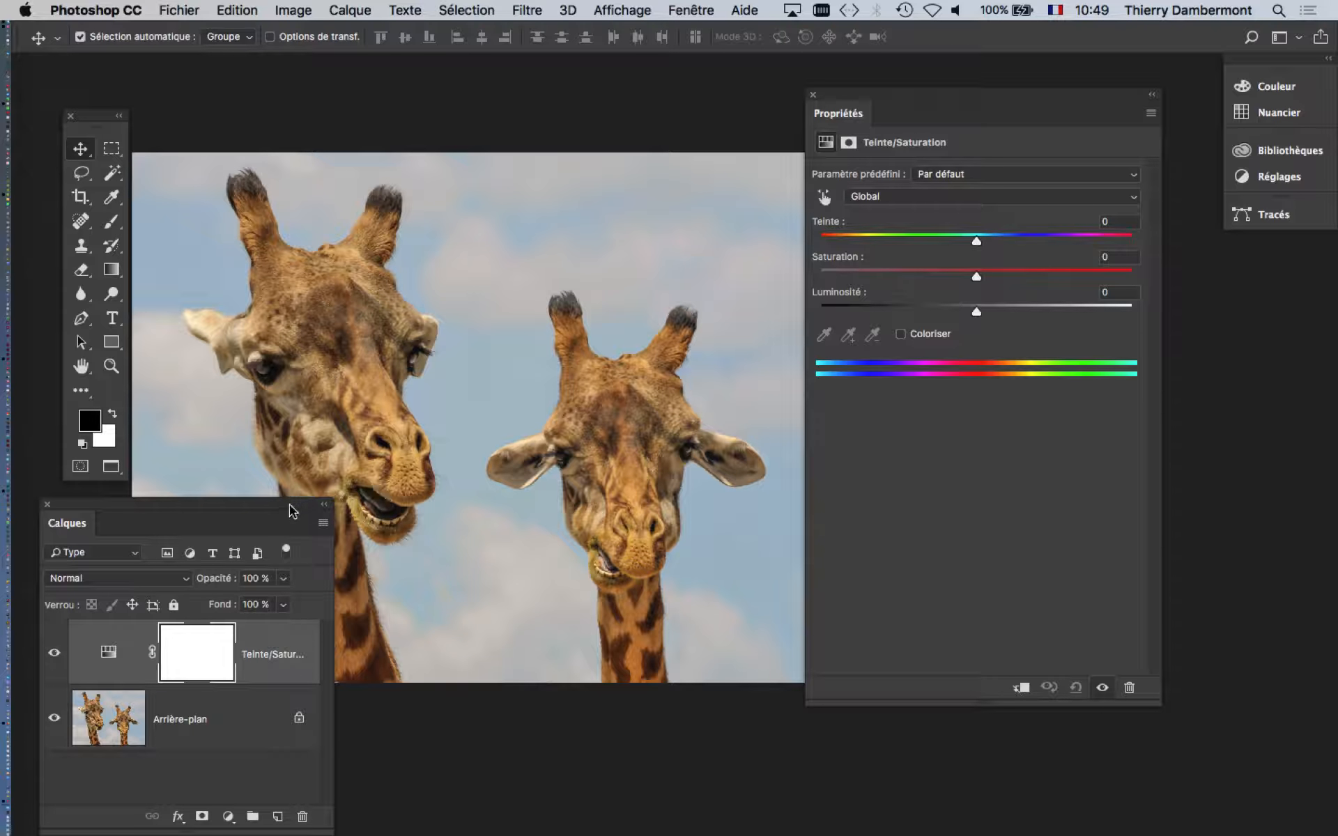
drag(295, 507, 325, 733)
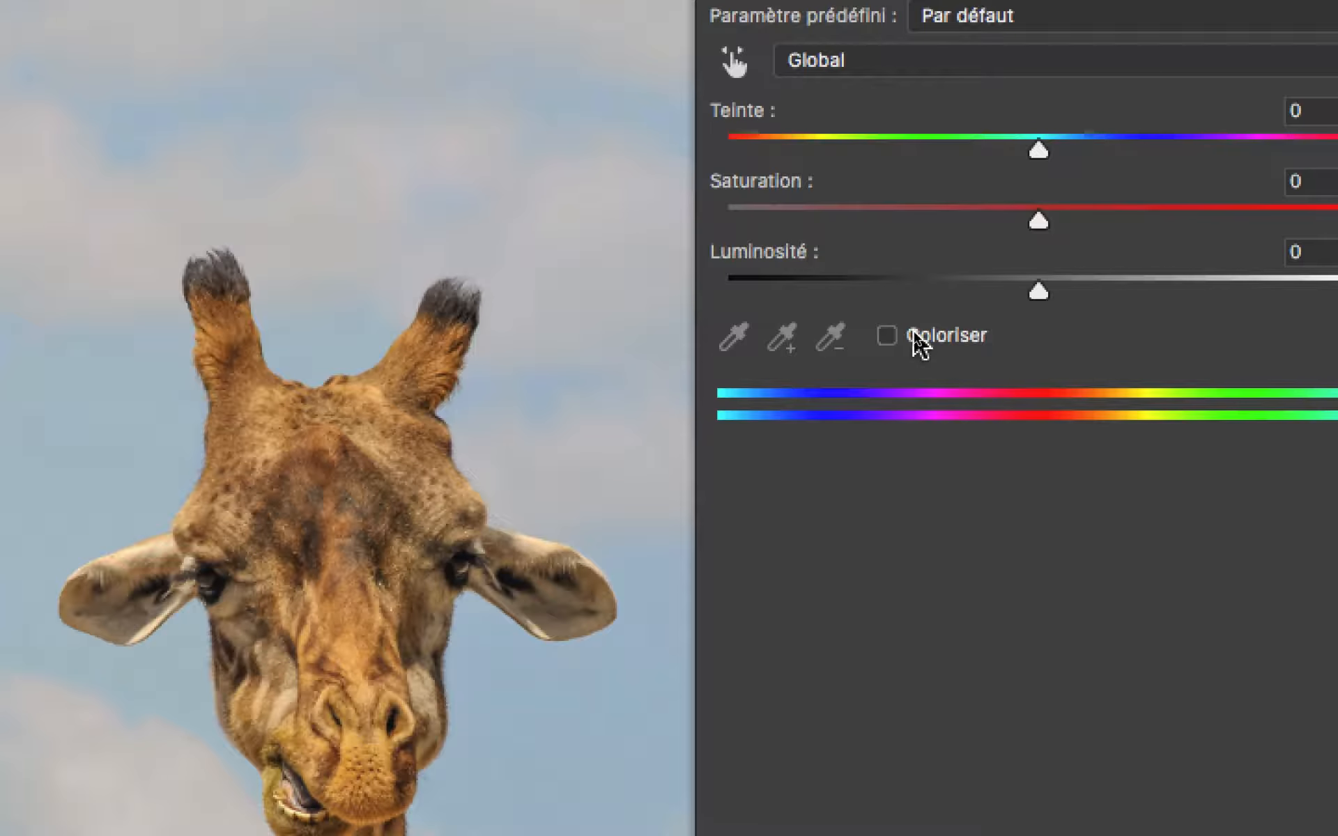
Turn on Colorize for the Hue/Saturation layer and tint the giraffes pink with hue 317 and saturation 48
click(914, 333)
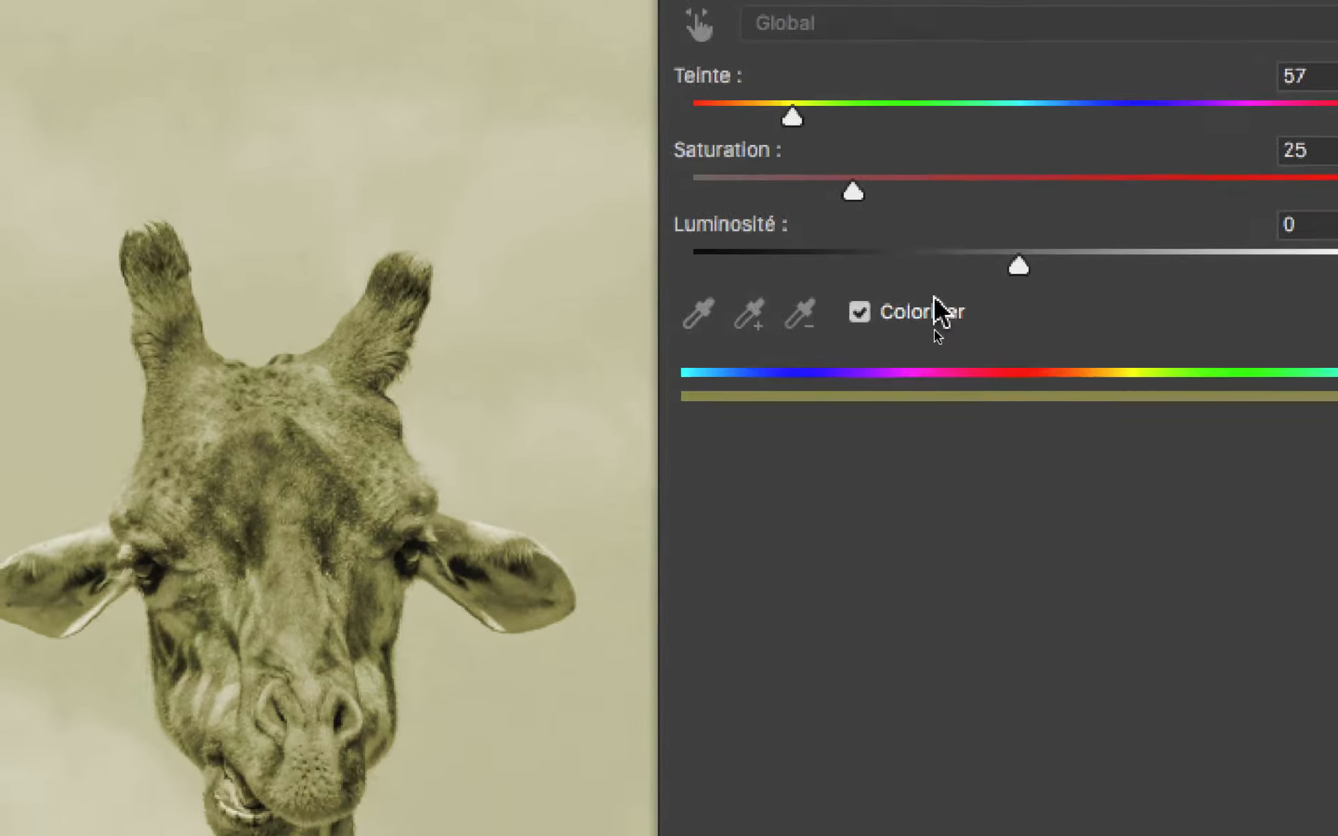
click(860, 312)
click(860, 312)
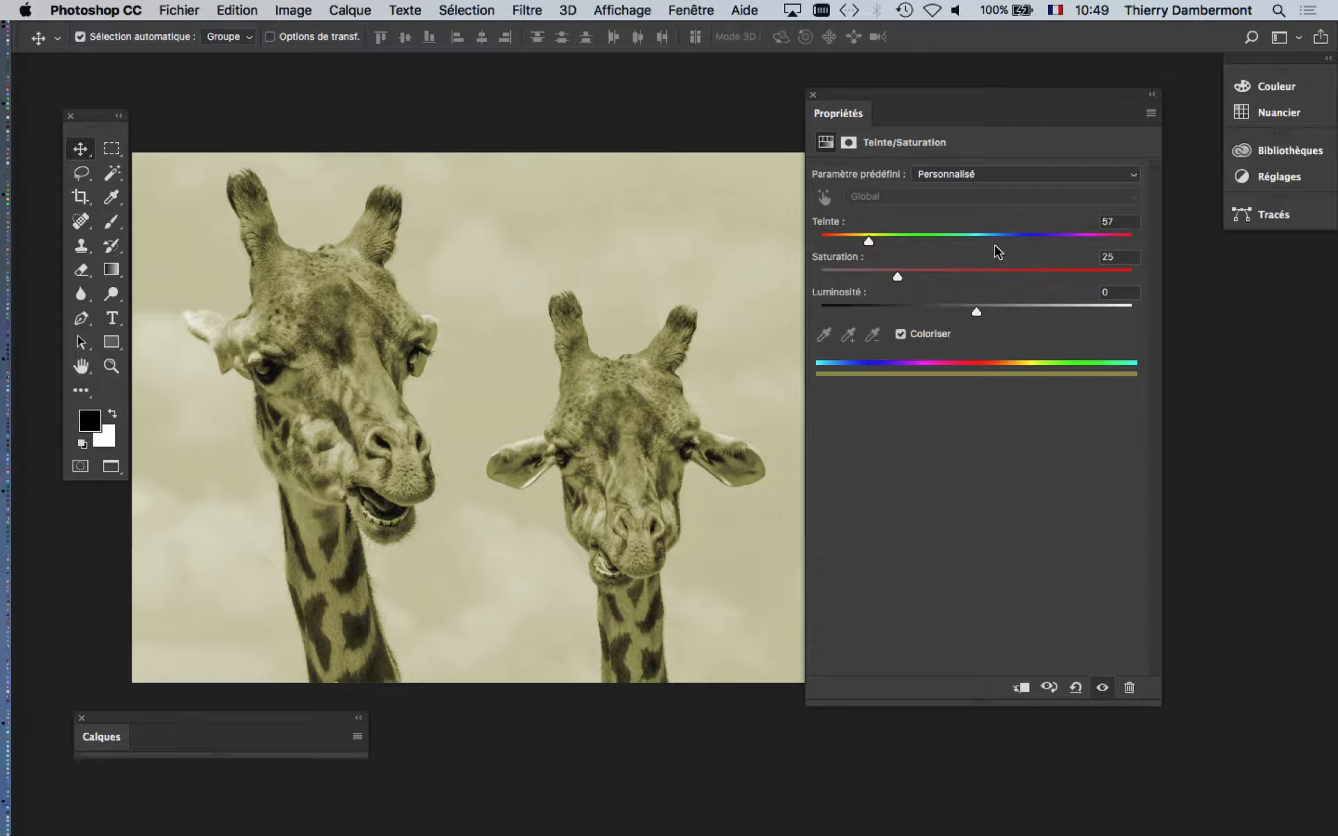
click(1113, 102)
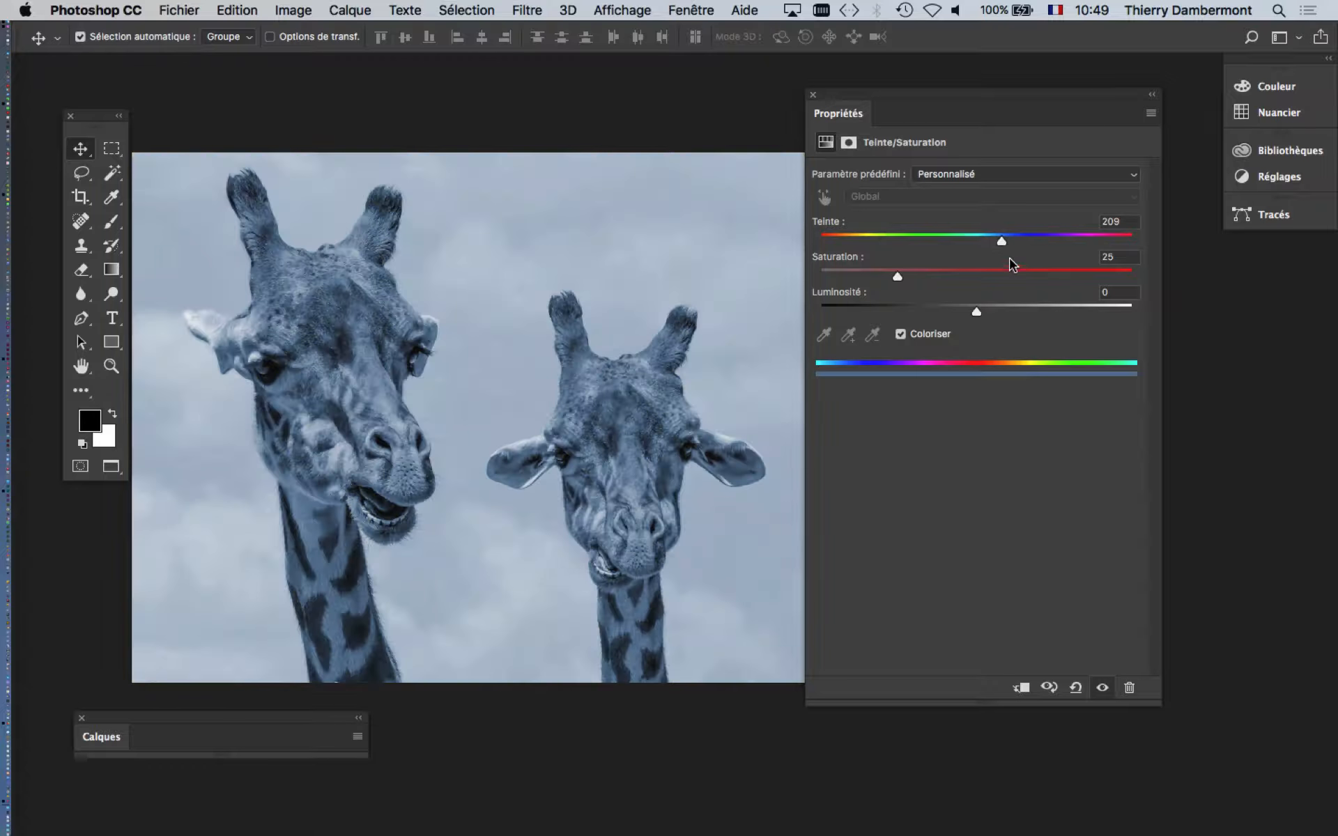
drag(1014, 271, 973, 279)
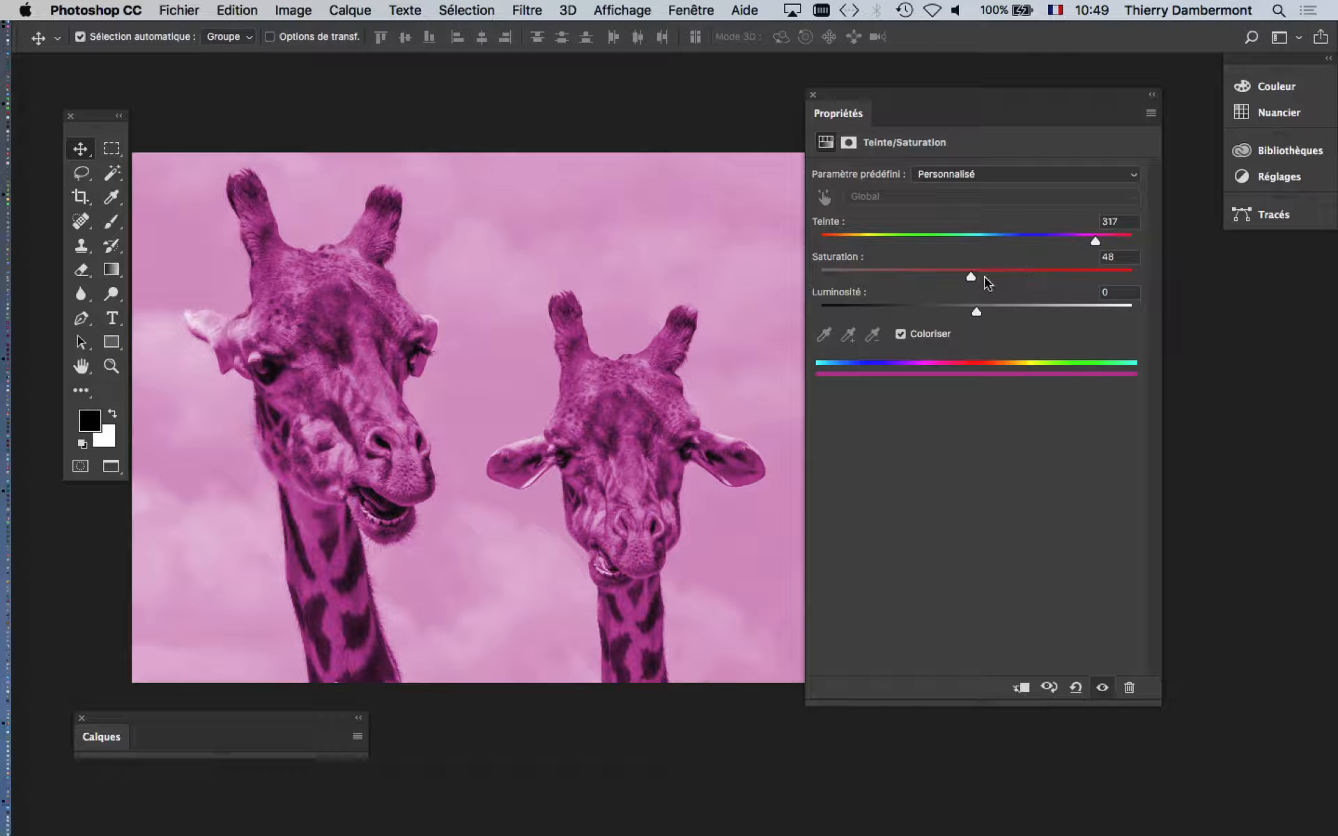
Shift the colorized giraffes to a purple tint with hue 297 and saturation 59
drag(1095, 241, 1077, 241)
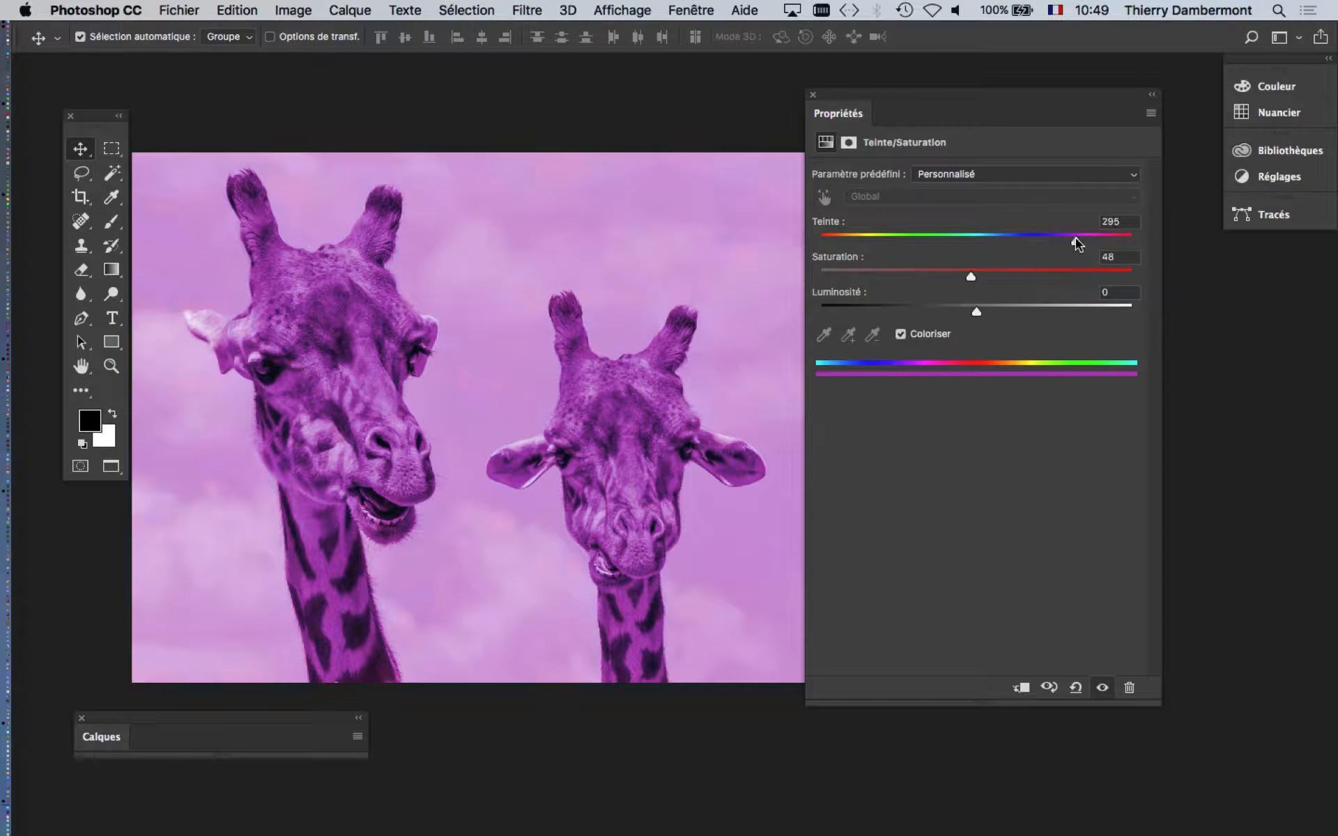
drag(980, 275, 1022, 280)
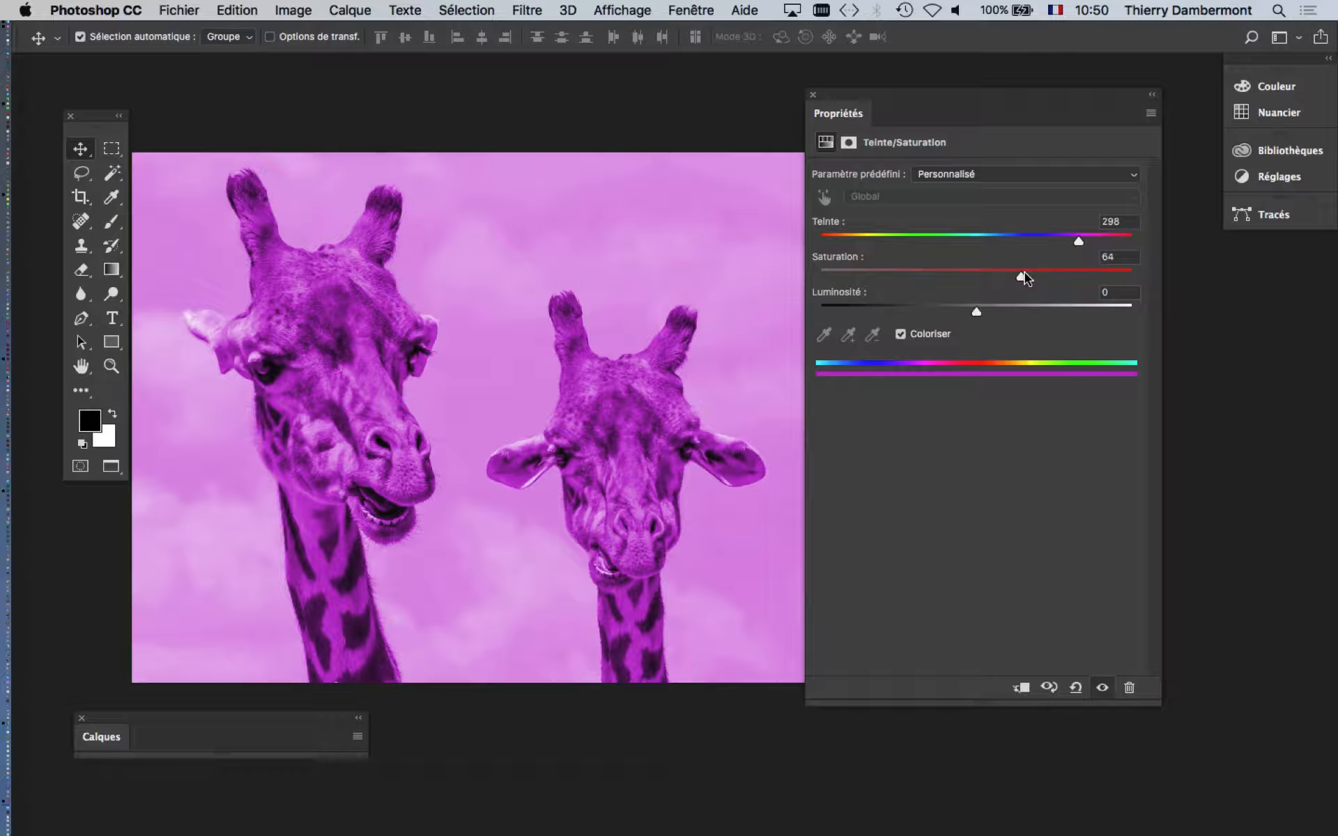
drag(1024, 279, 967, 279)
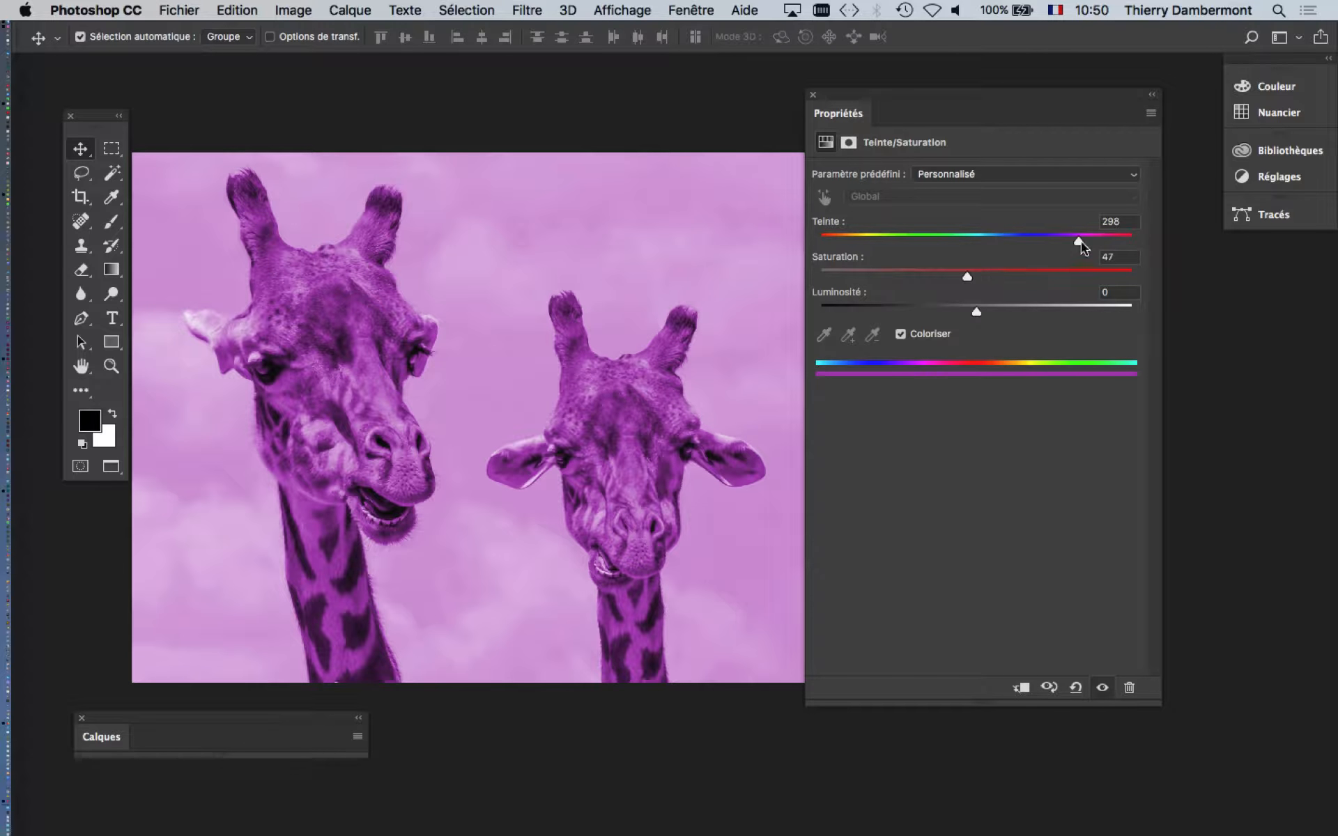
mouse_move(1082, 248)
mouse_down()
mouse_move(1058, 245)
mouse_move(1092, 249)
mouse_move(1059, 247)
mouse_move(1074, 250)
mouse_up()
drag(967, 277, 1015, 278)
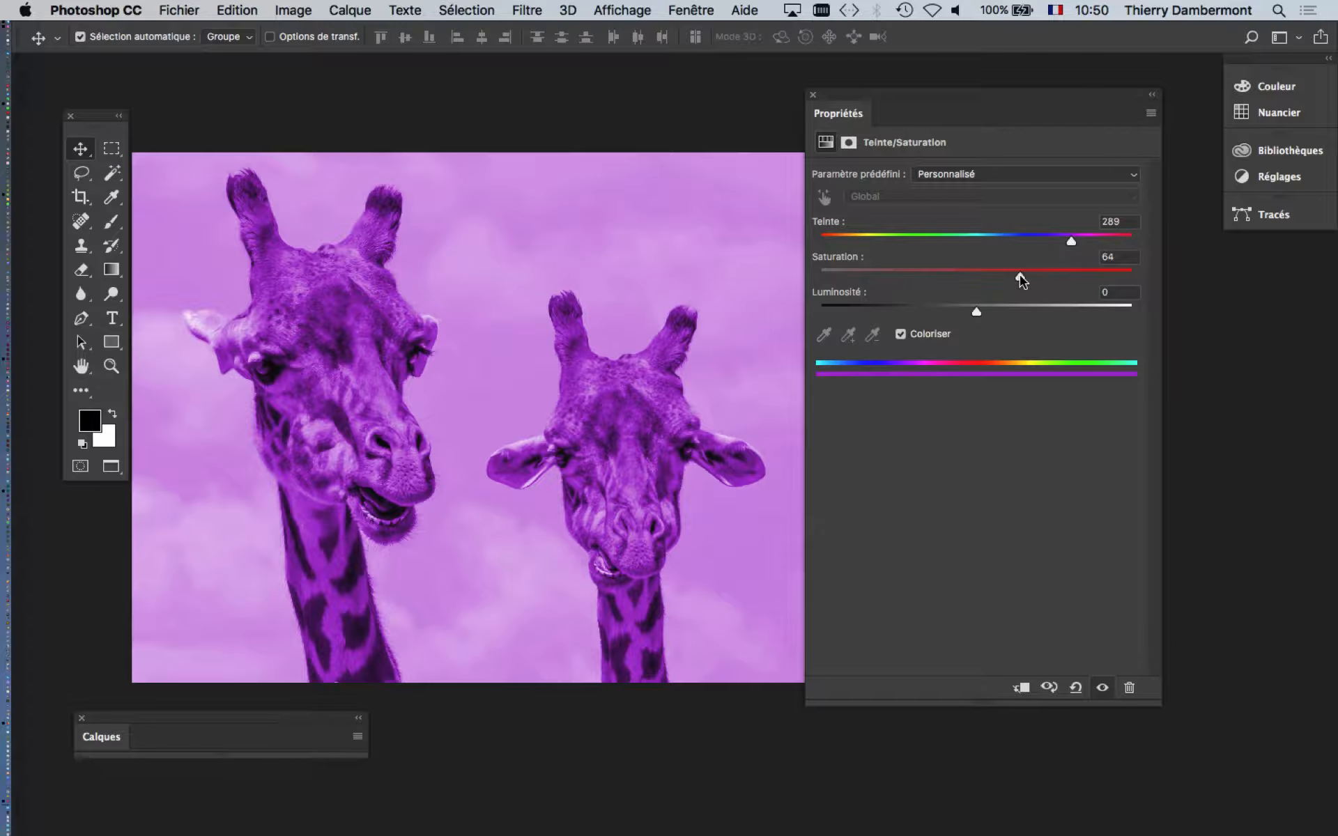
mouse_move(1021, 280)
mouse_down()
mouse_move(1087, 241)
mouse_move(1056, 241)
mouse_move(1078, 243)
mouse_move(1055, 280)
mouse_move(1006, 278)
mouse_up()
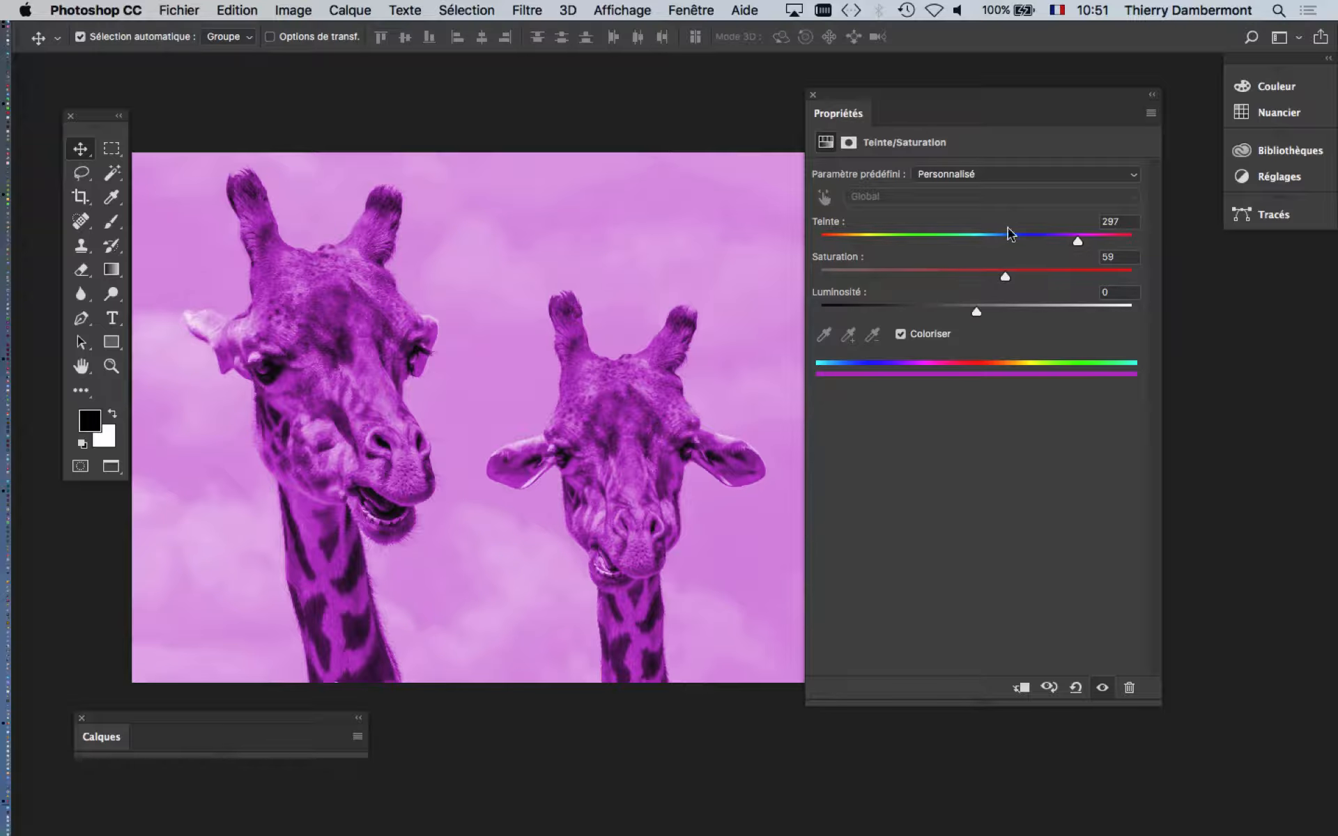
Switch to Firefox and rerun the Google search about using RGB images in InDesign
key(super)
key(super+Tab)
click(273, 142)
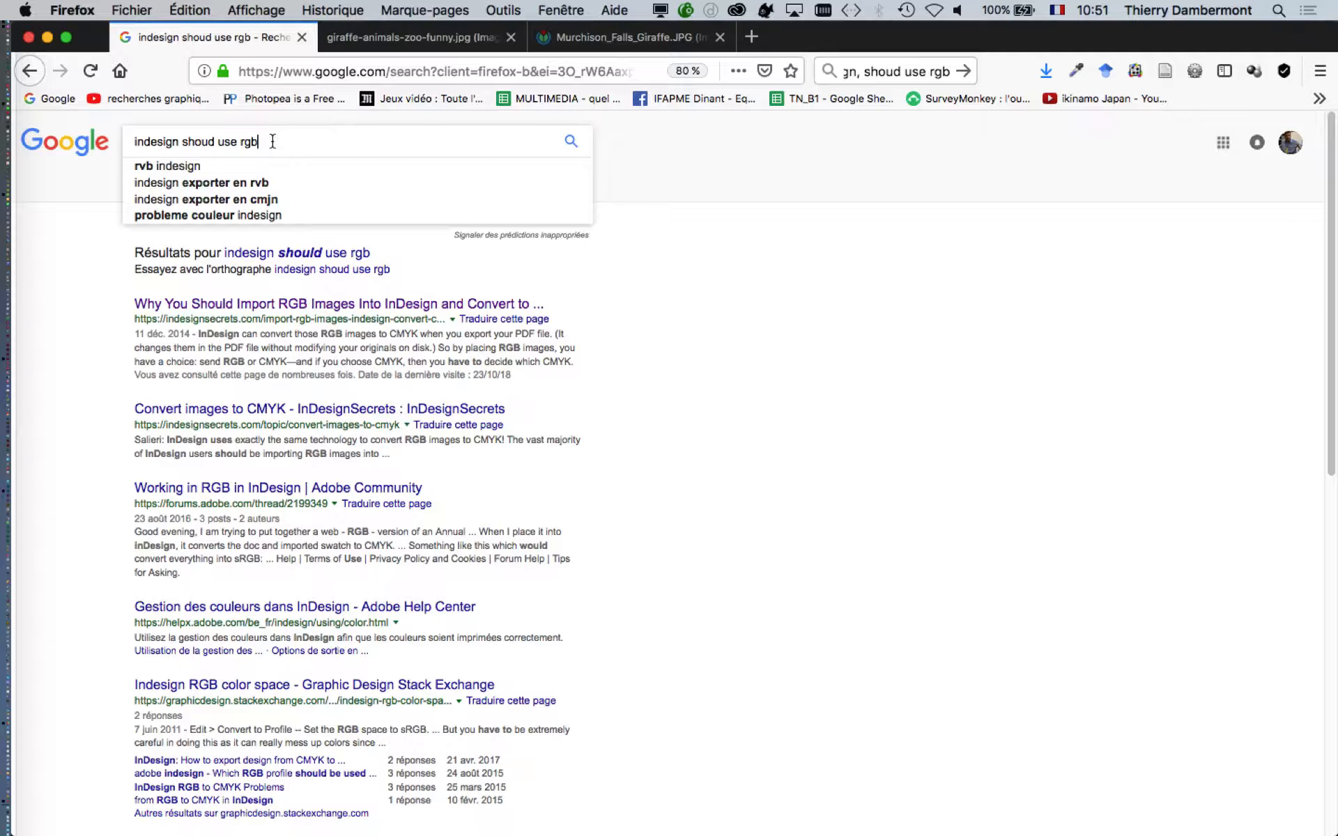
click(768, 336)
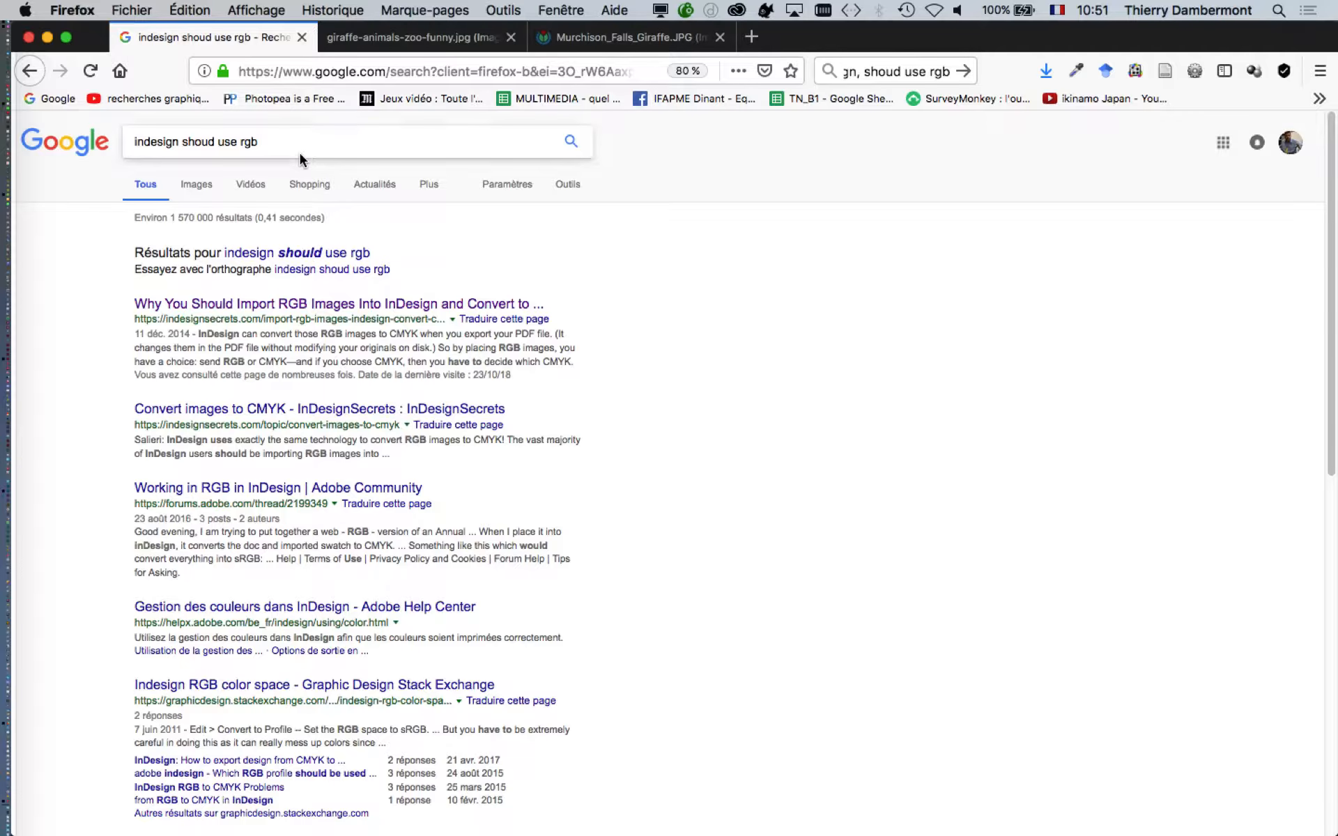
triple_click(55, 131)
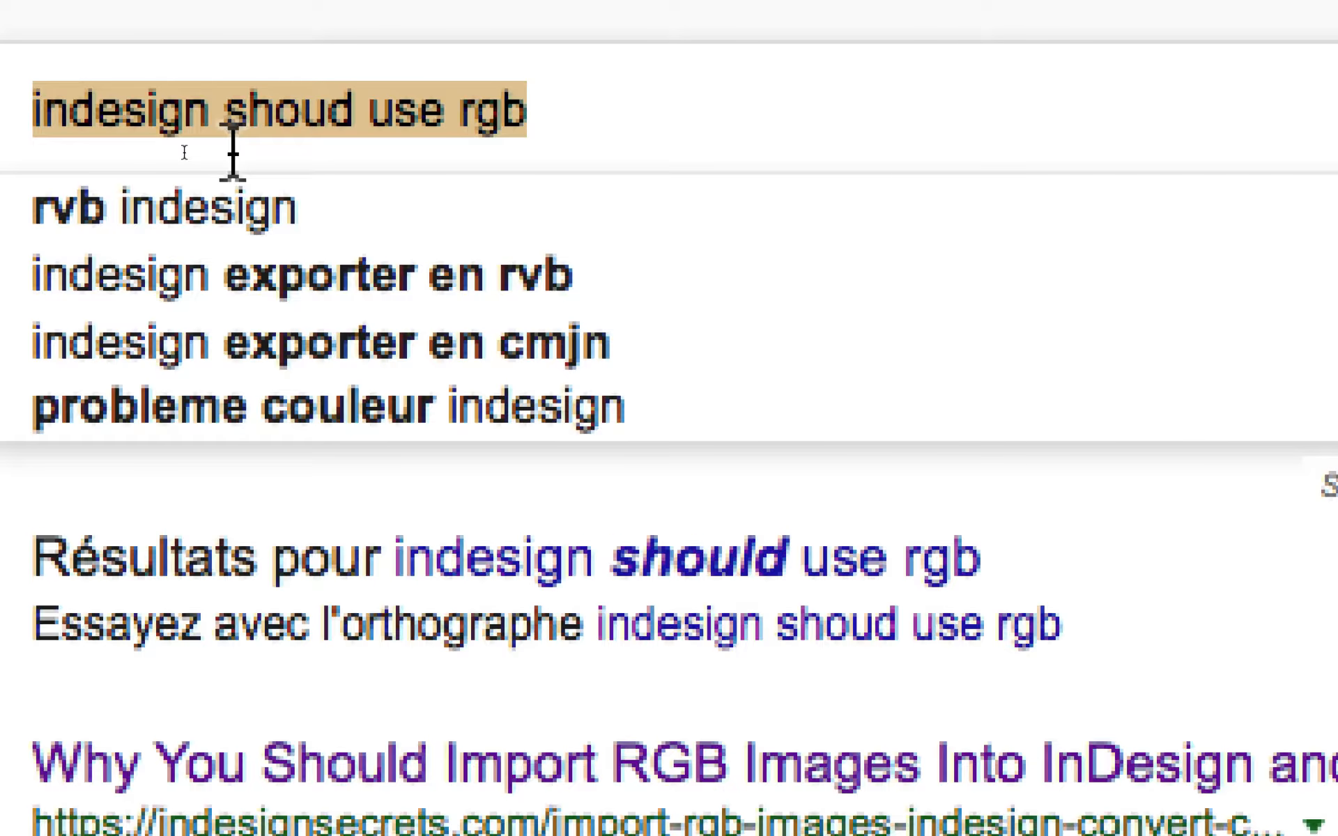
click(585, 115)
text(l)
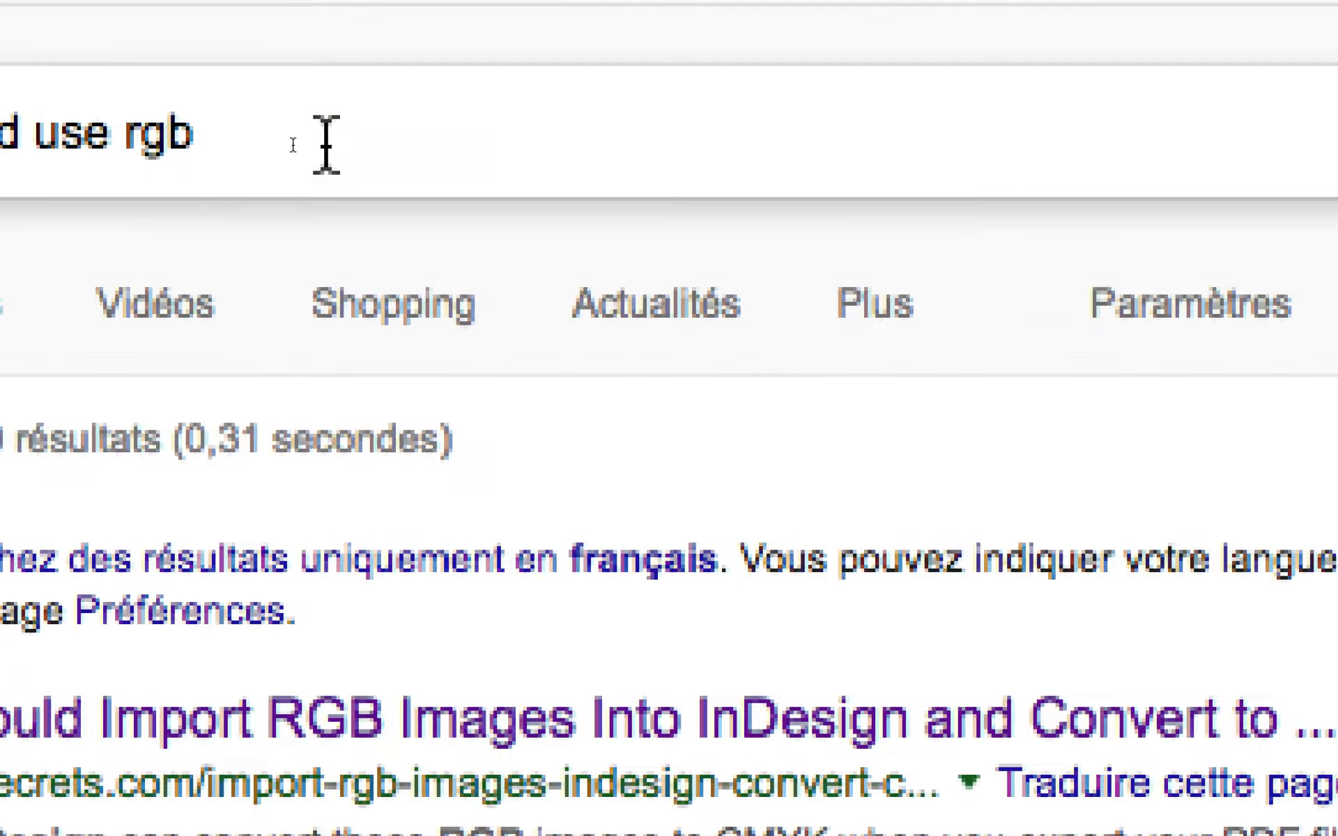
click(545, 141)
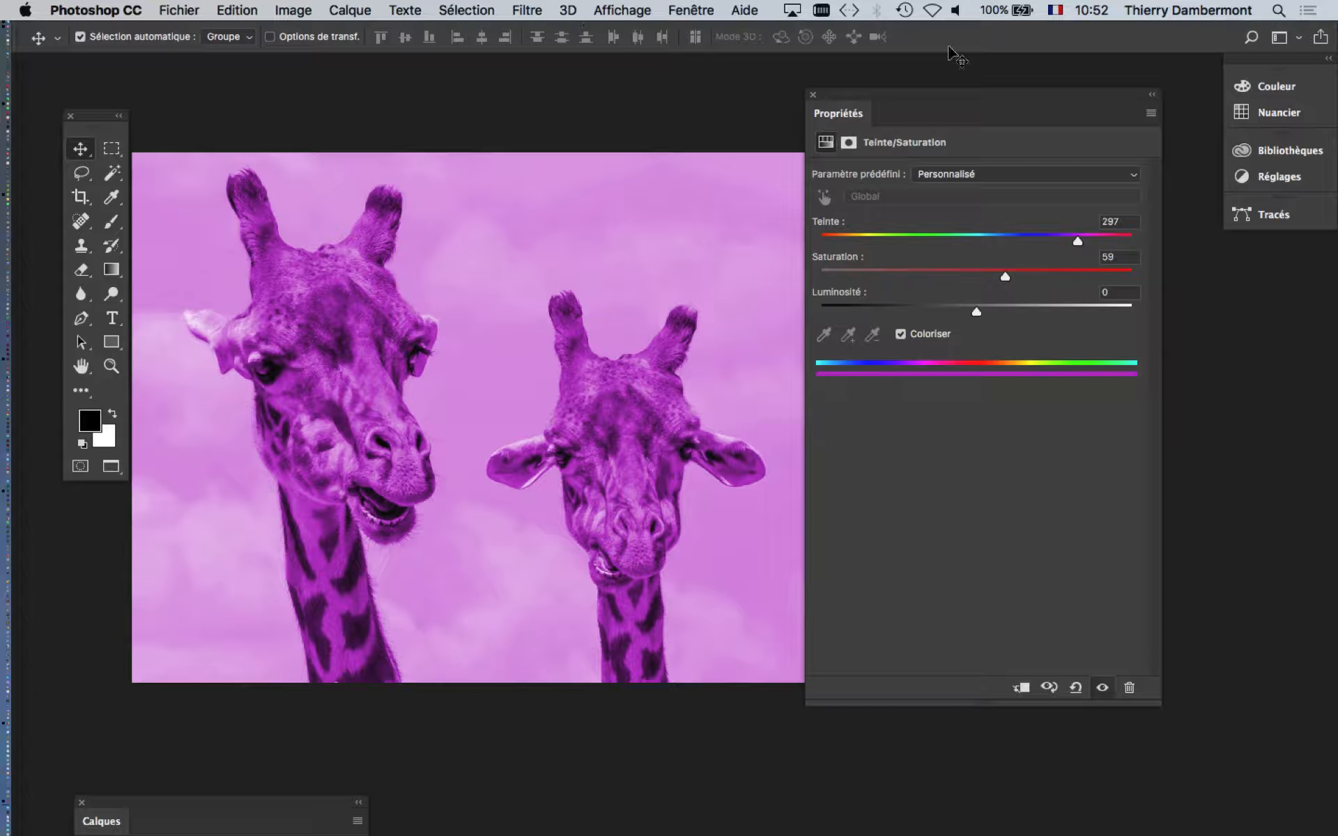
Switch back to Photoshop and arrange the Properties panel, the image and the expanded Layers panel next to each other
drag(930, 96, 1047, 106)
drag(504, 193, 524, 236)
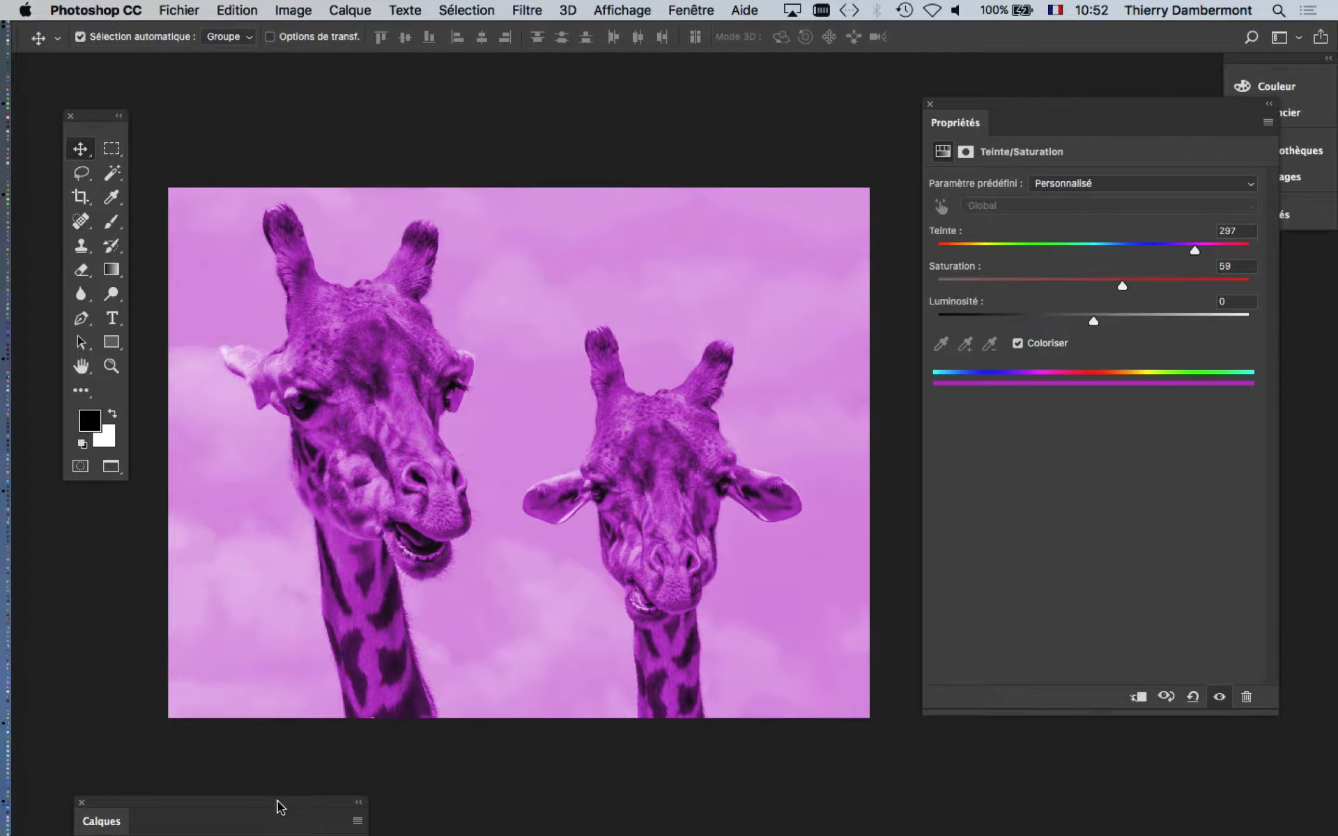
drag(281, 807, 833, 108)
click(667, 126)
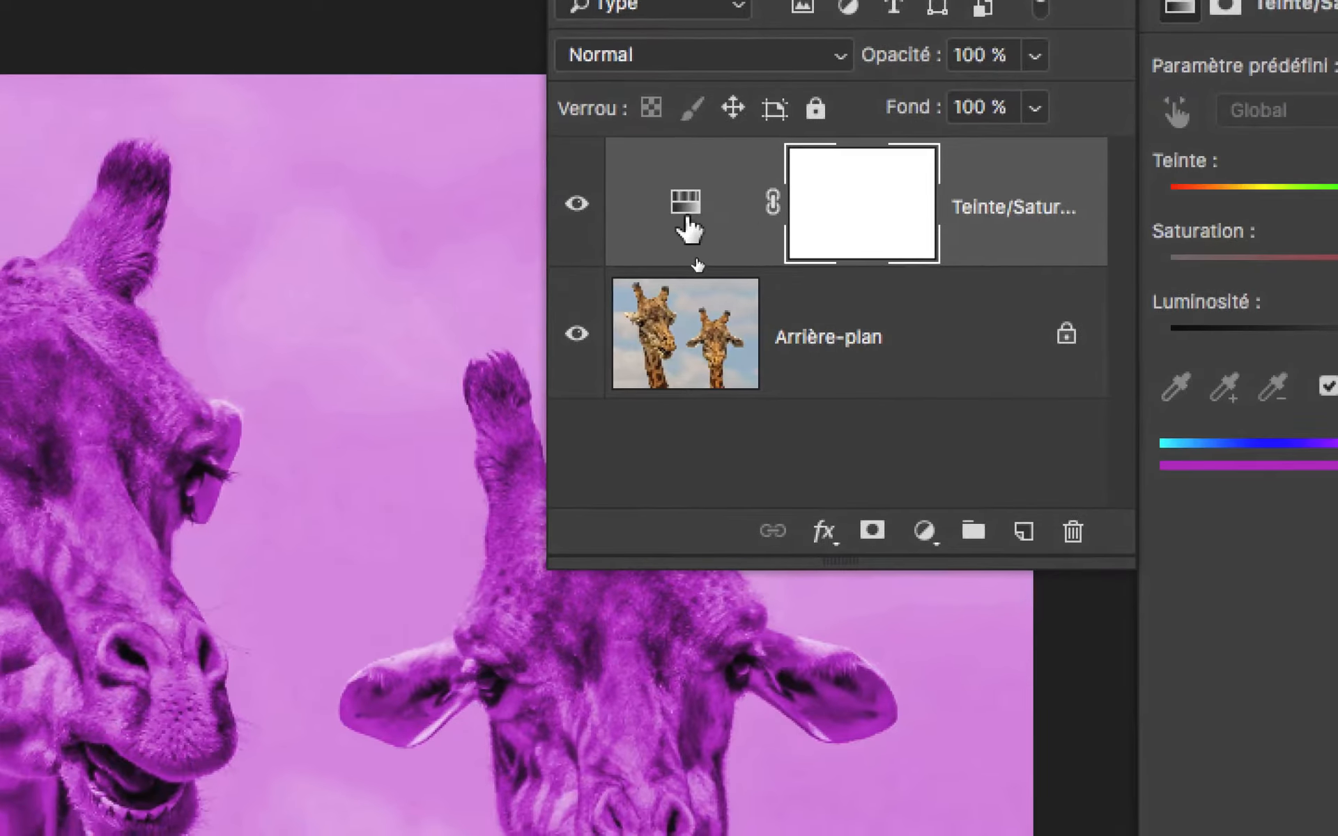
Duplicate the Hue/Saturation adjustment layer and enlarge the Layers panel to fit all three layers
drag(688, 221, 963, 373)
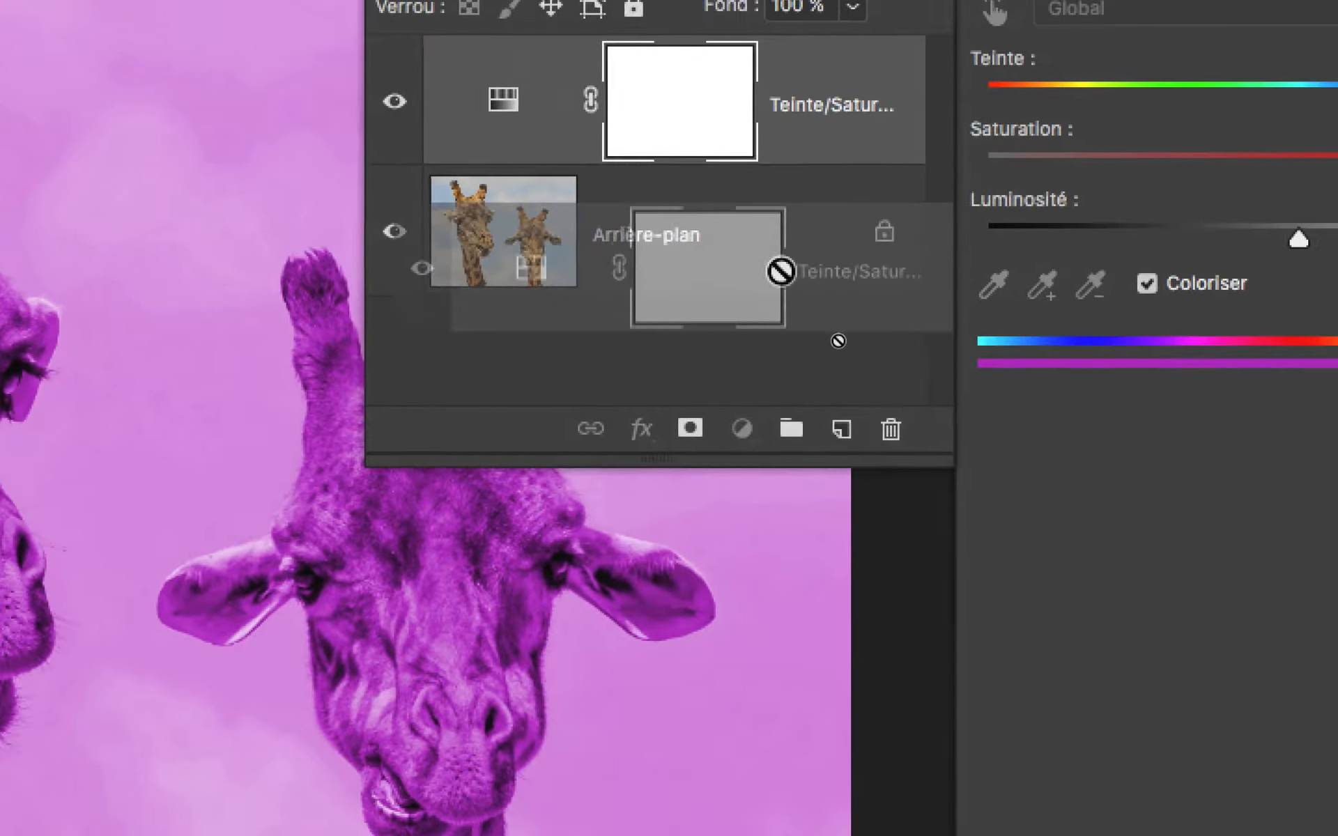
drag(781, 271, 843, 426)
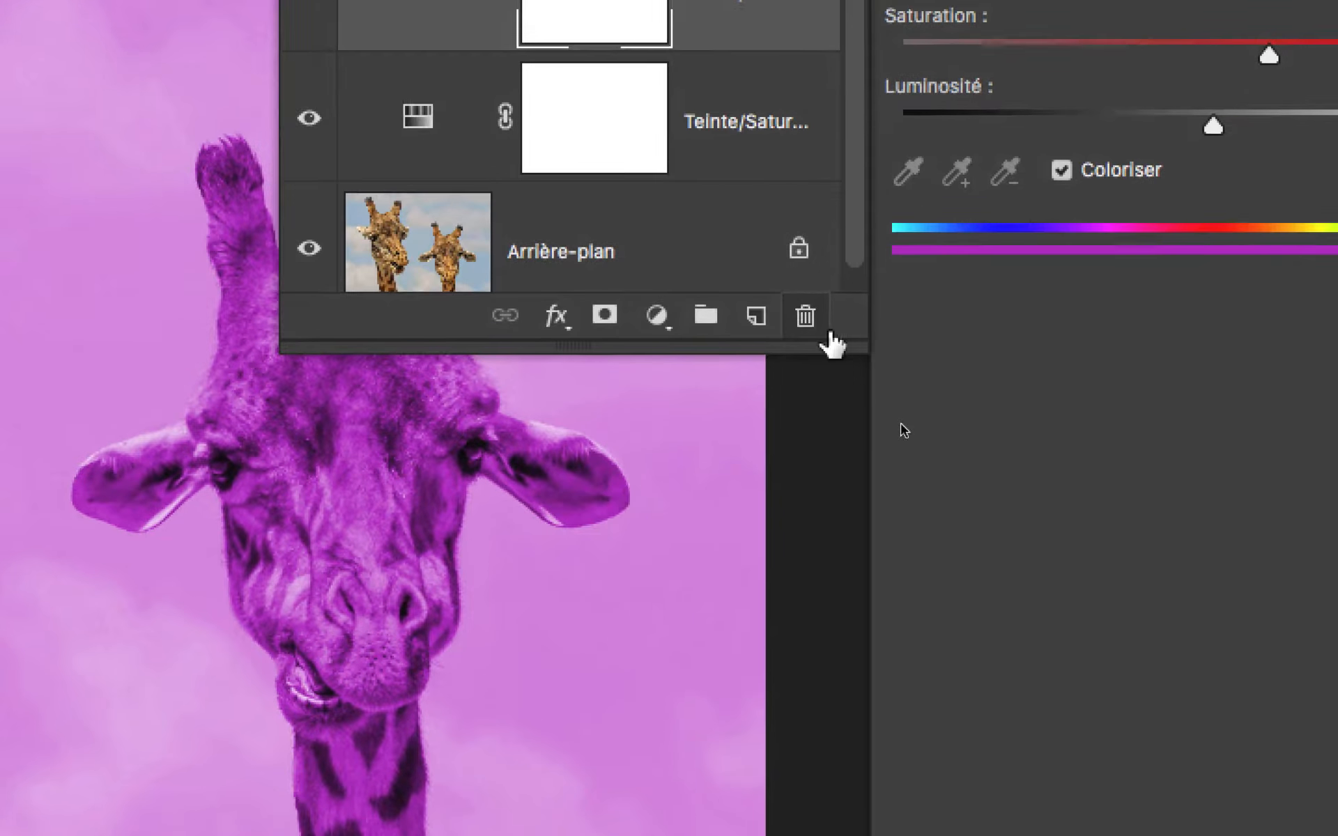
drag(839, 347, 816, 657)
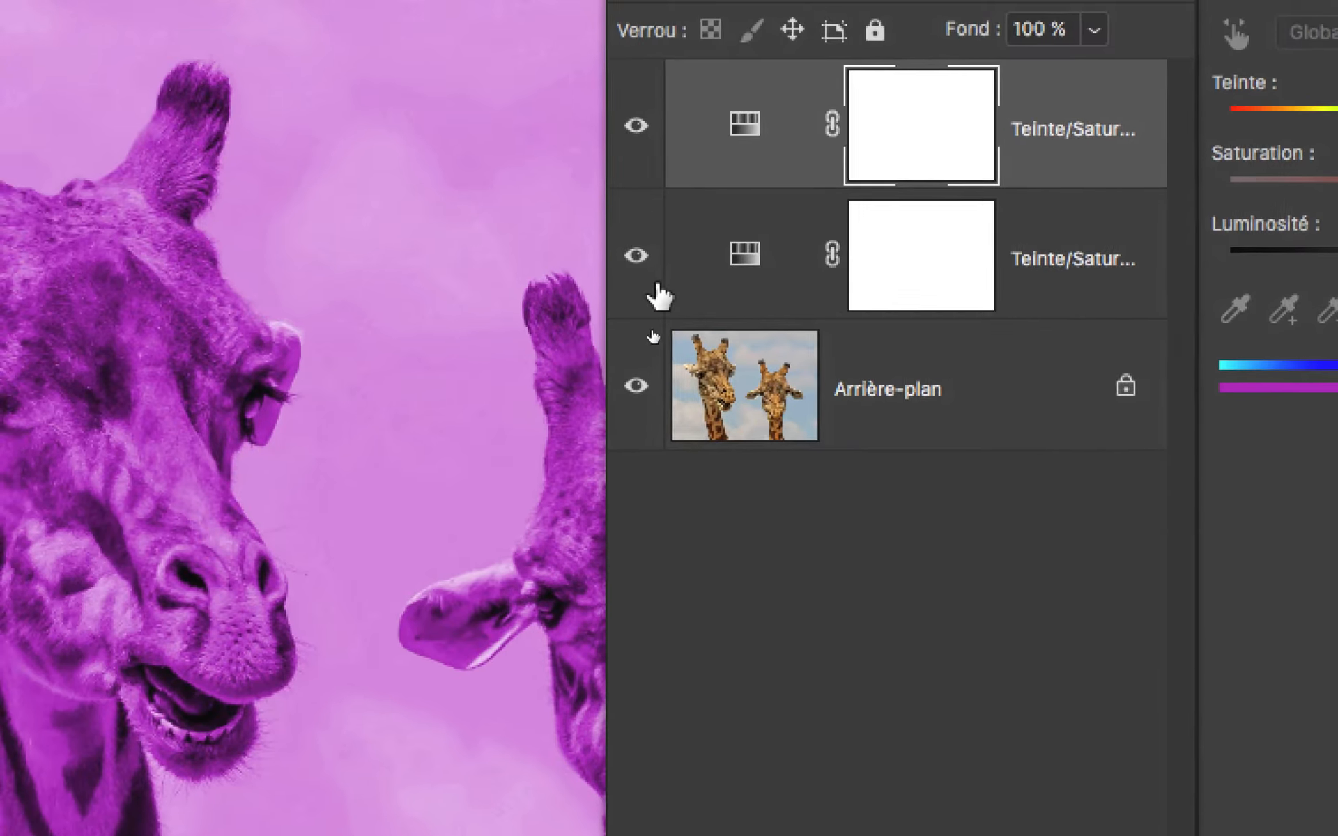
Hide the lower Hue/Saturation layer and tint the giraffes green with the top one at hue 104 and saturation 30
click(648, 270)
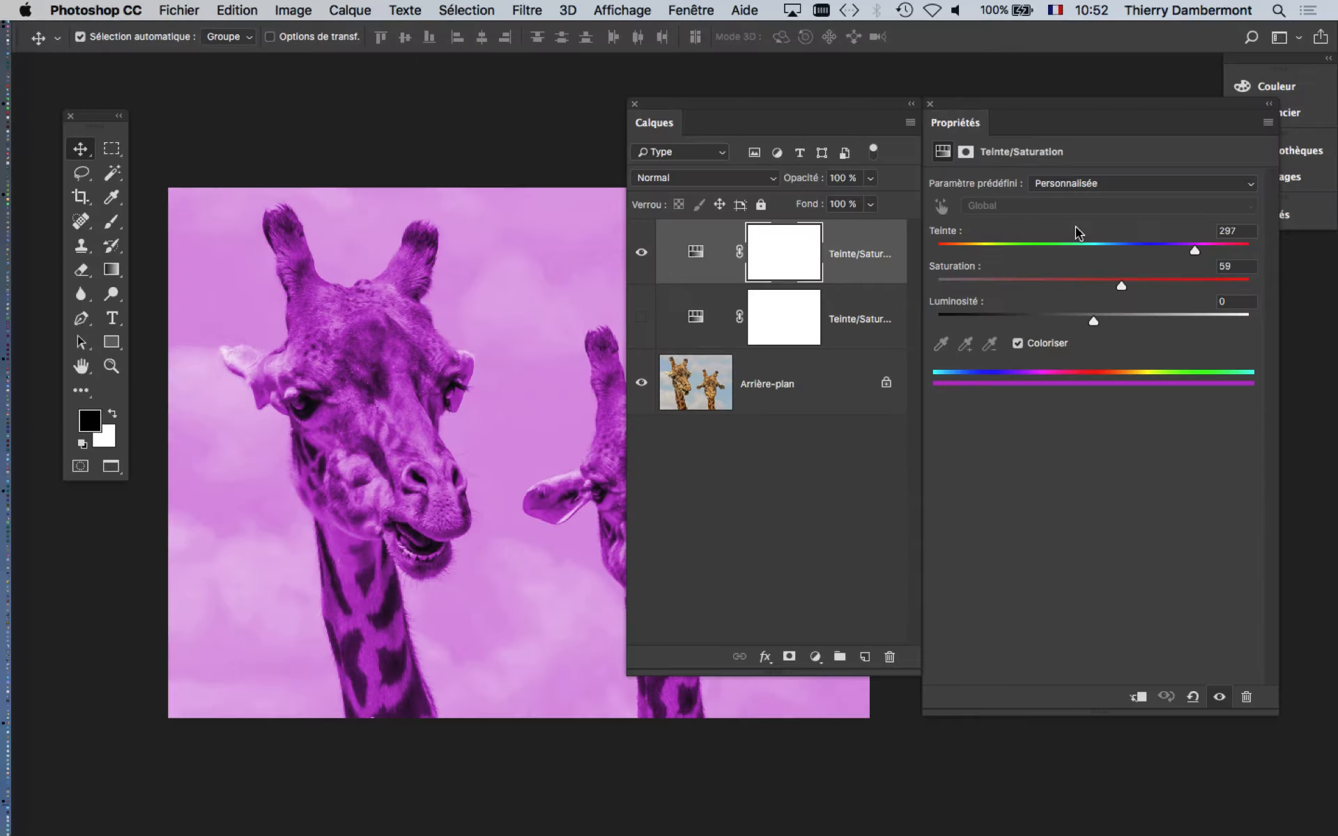
click(1011, 248)
click(1026, 248)
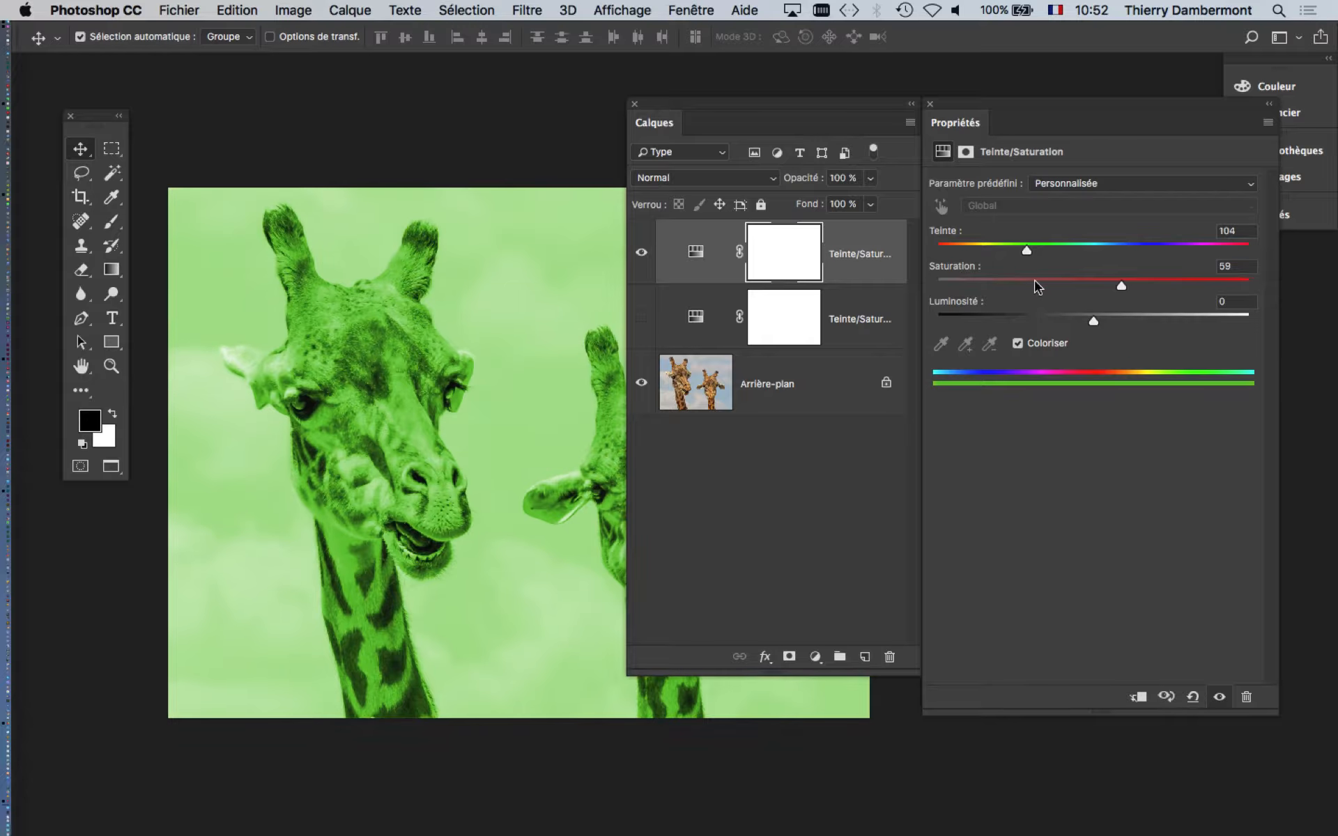
click(1065, 284)
click(1031, 284)
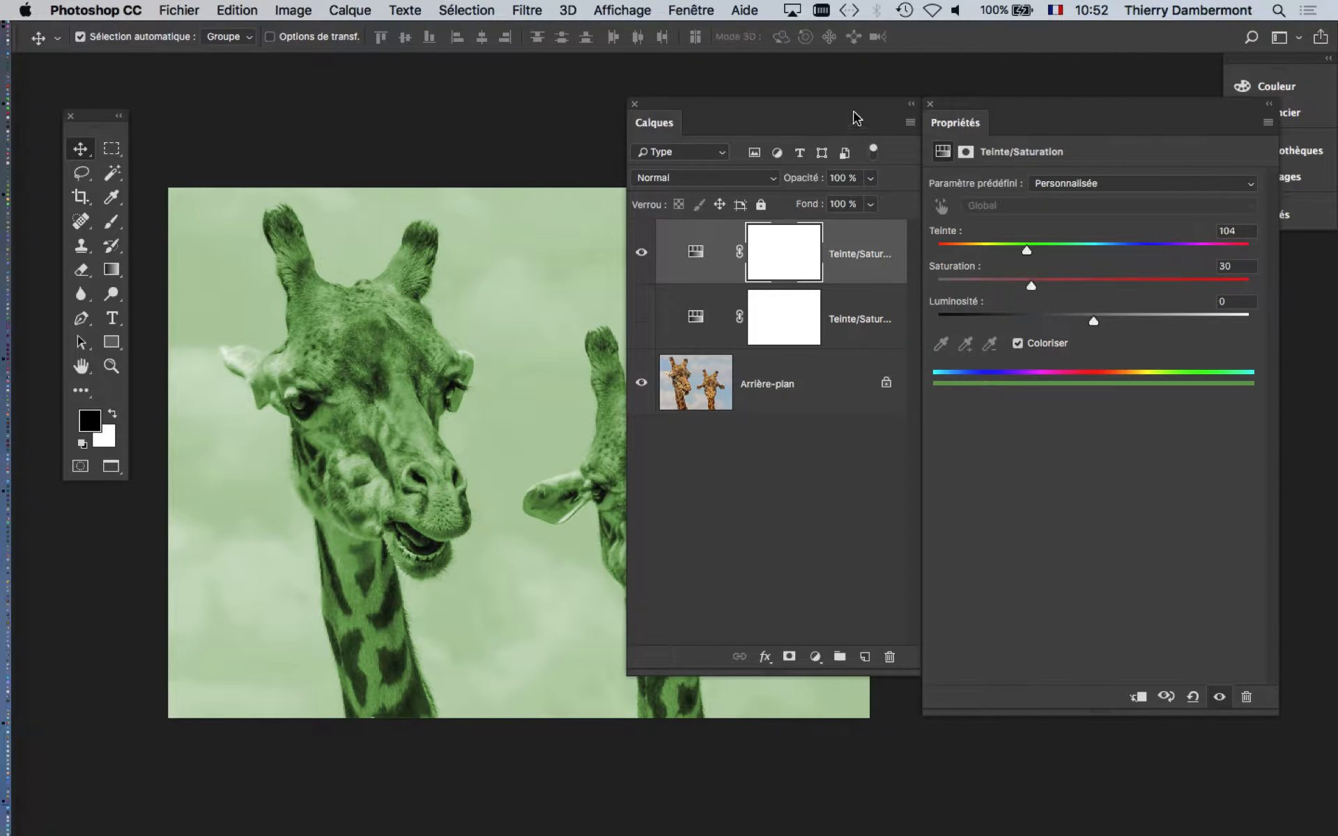
Rearrange the Layers panel, the image and the Properties panel side by side so both giraffes are uncovered
drag(857, 119, 446, 239)
drag(633, 281, 792, 186)
drag(991, 105, 1160, 113)
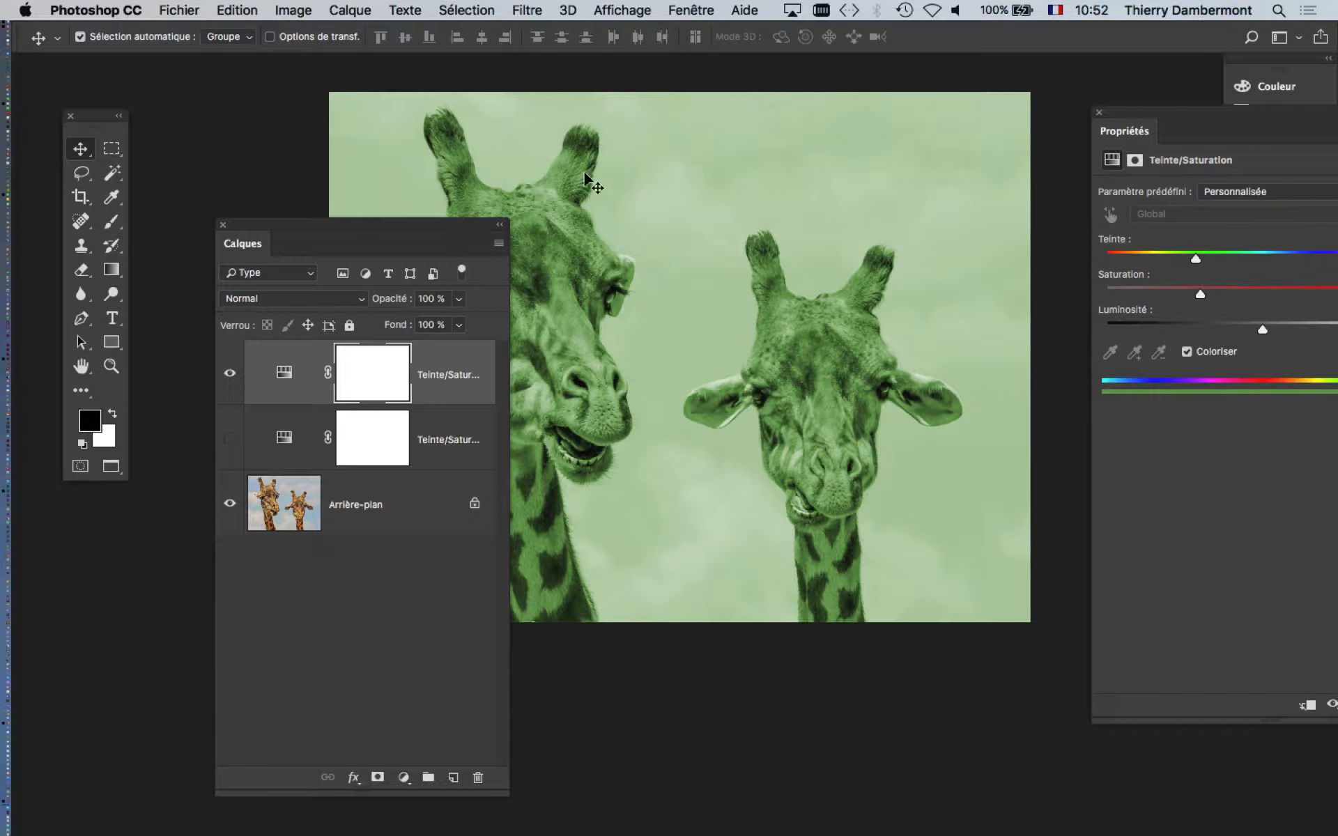
drag(593, 180, 684, 179)
drag(300, 224, 266, 116)
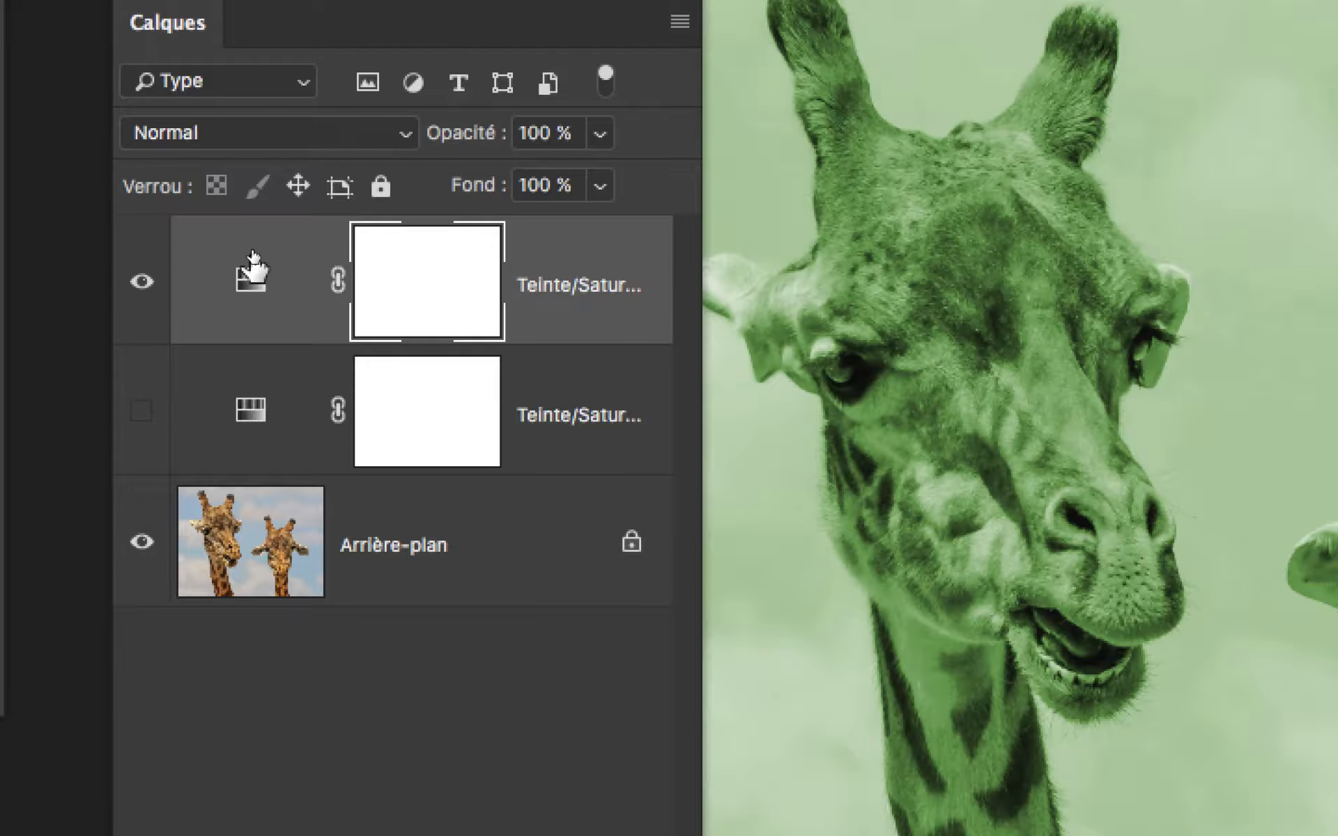
Duplicate the green Hue/Saturation layer with its original hidden, and shift the copy to a blue hue of about 234
drag(253, 263, 366, 545)
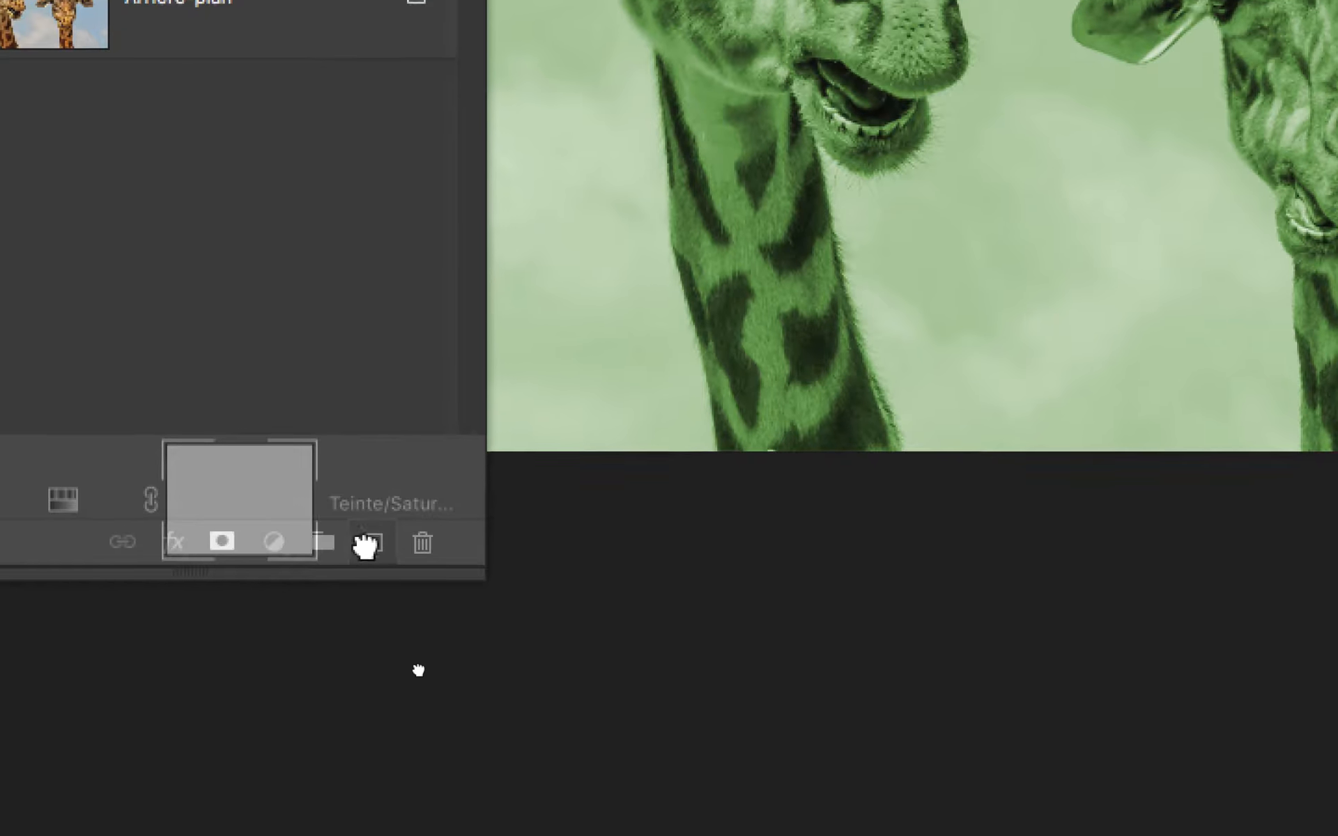
click(215, 315)
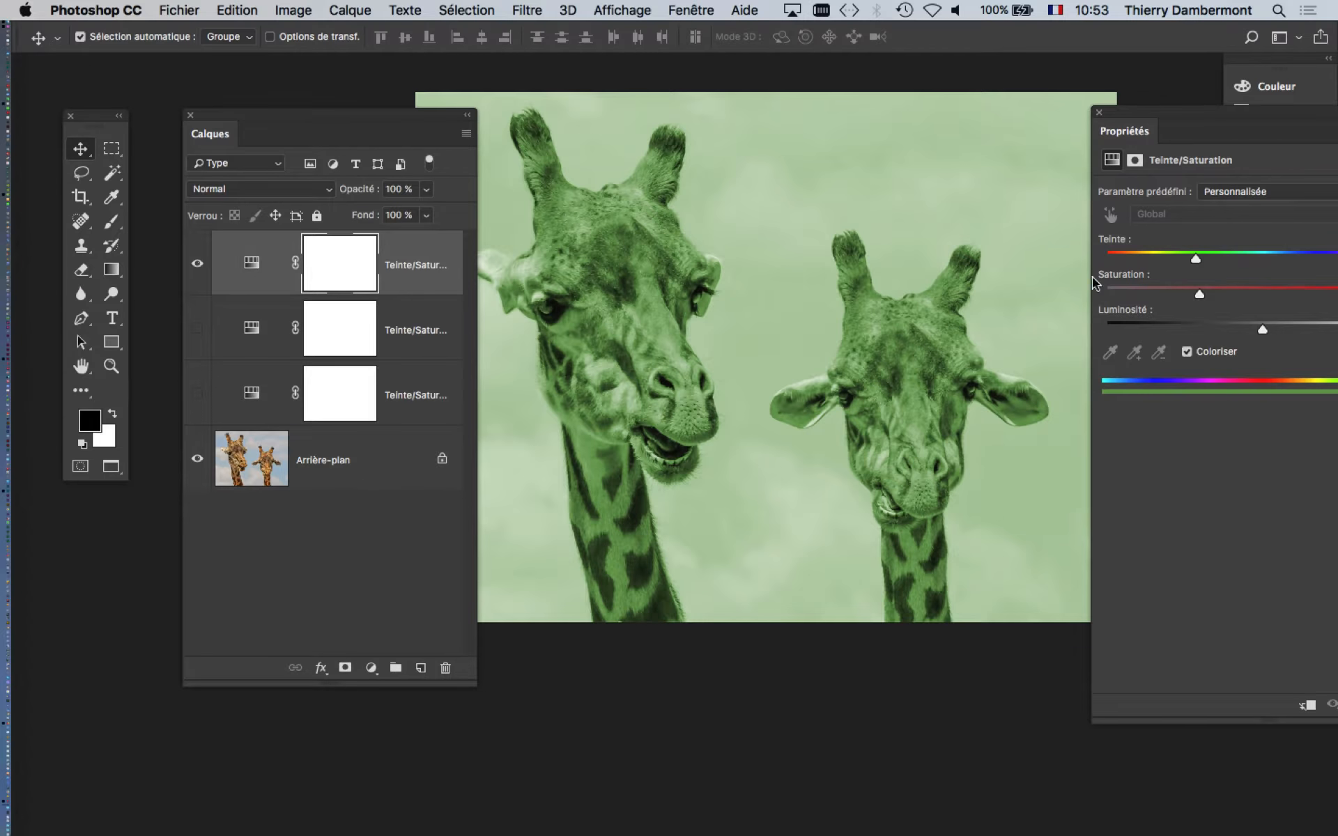
drag(1171, 114, 855, 184)
click(993, 328)
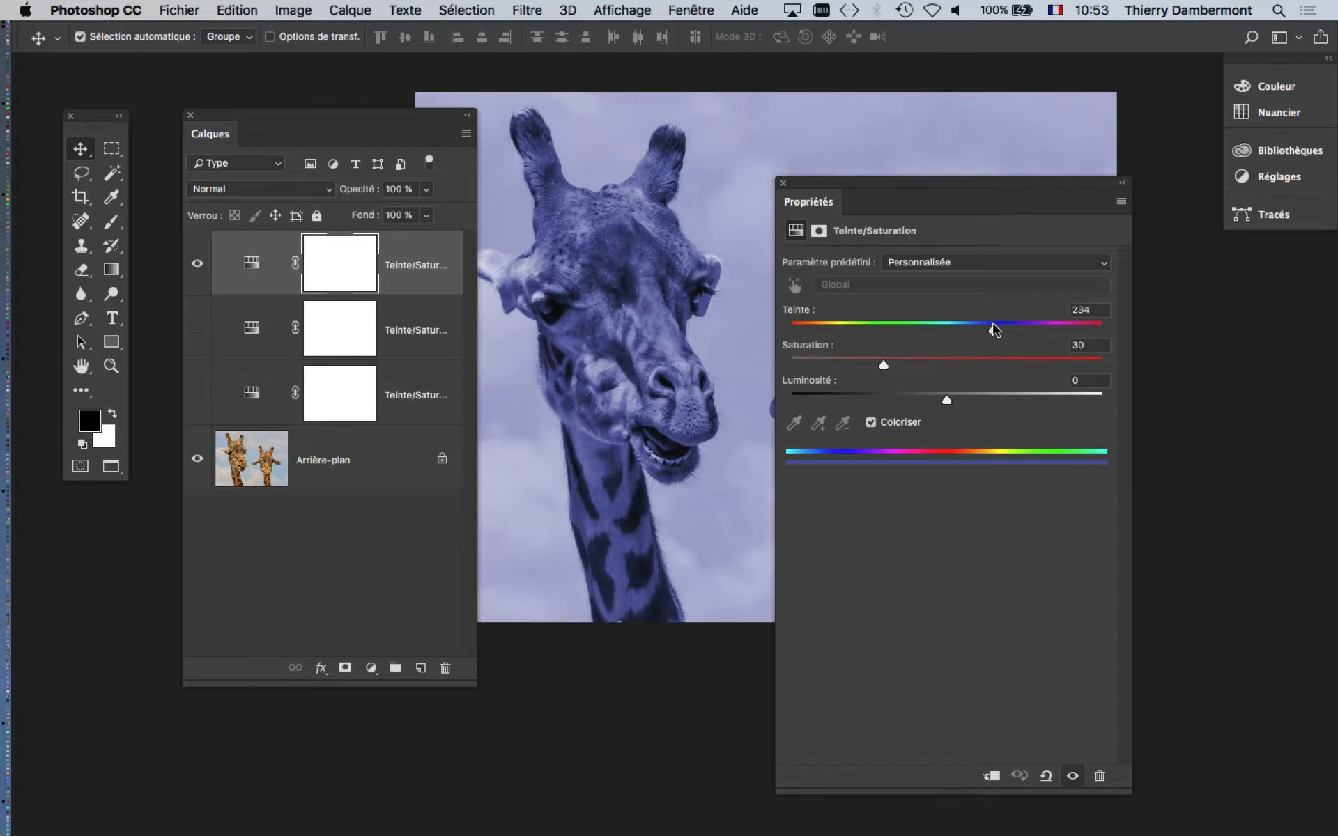
mouse_move(993, 328)
mouse_down()
mouse_move(1083, 329)
mouse_move(797, 328)
mouse_move(990, 328)
mouse_up()
Move the Properties and Layers panels to one side and reposition the image beside them
drag(831, 181, 1172, 238)
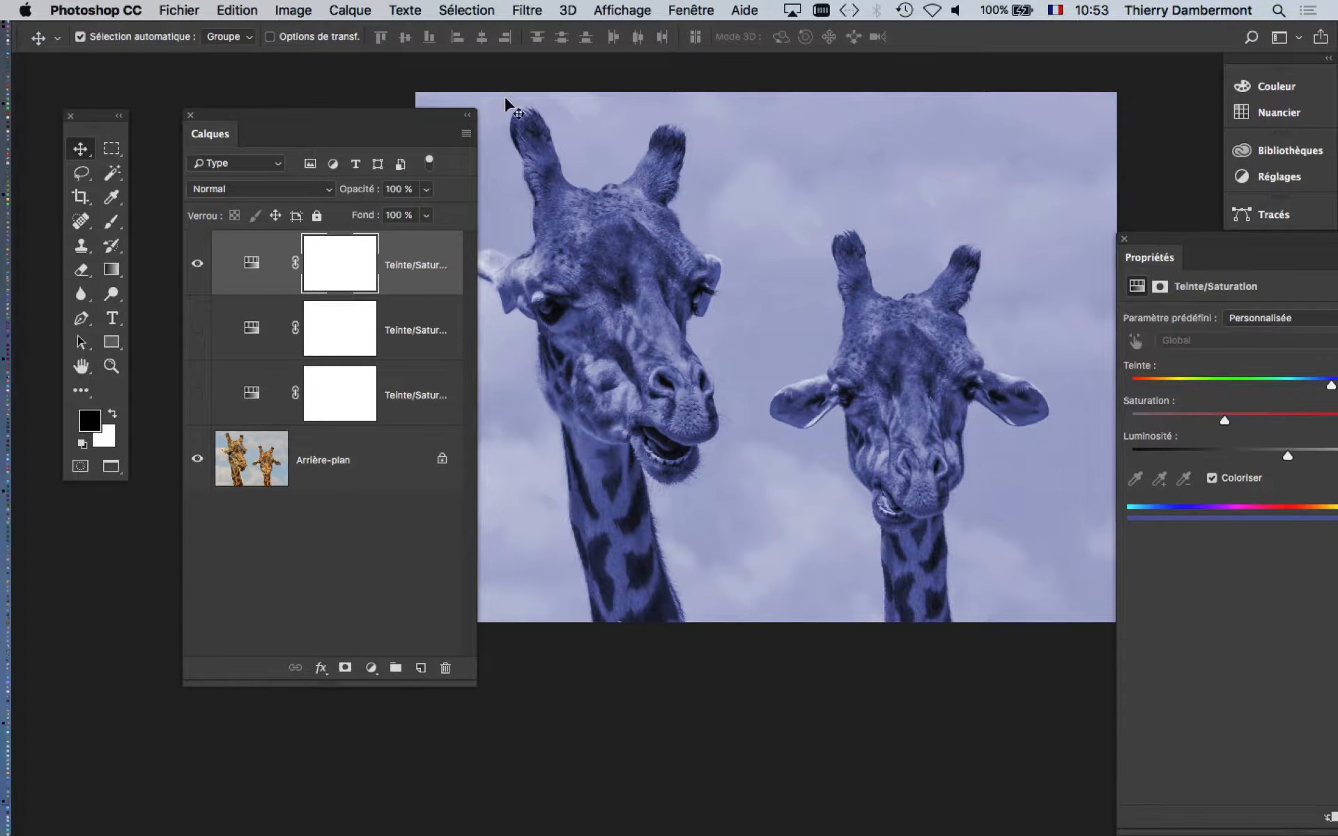
drag(316, 113, 909, 118)
drag(613, 200, 362, 175)
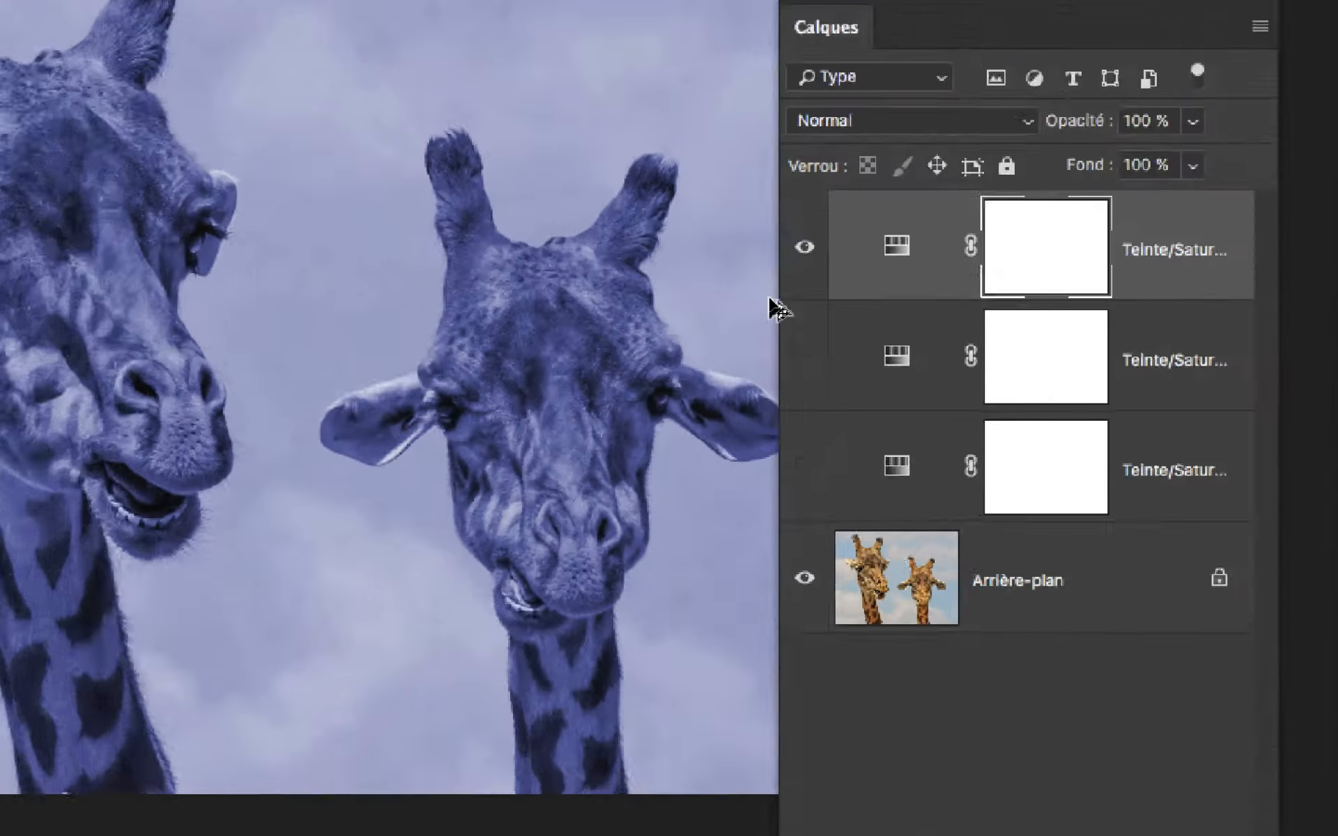
Compare the original colours with the purple, green and blue tints by toggling each Hue/Saturation layer, finishing with only the blue one shown
scroll(625, 302, down, 2)
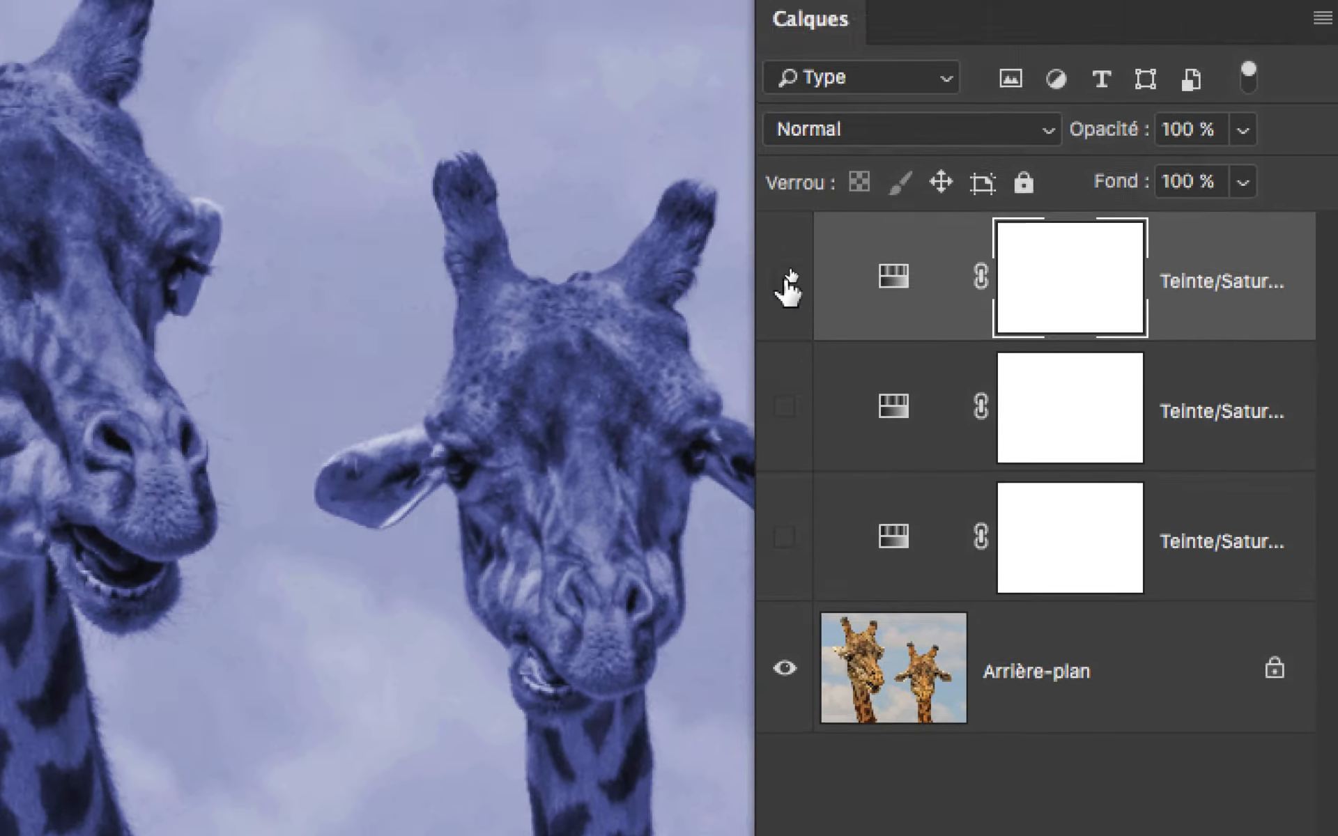
click(788, 282)
click(784, 407)
click(784, 409)
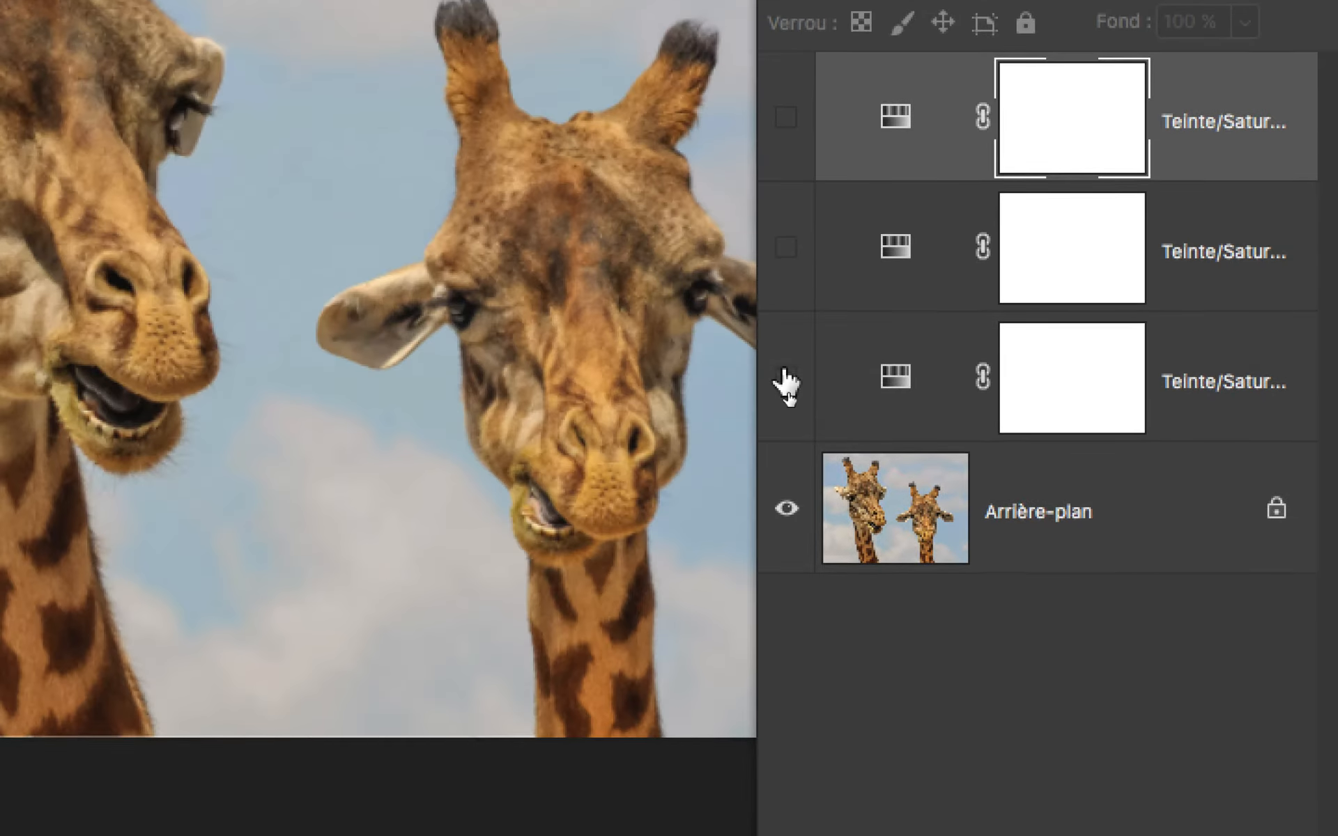
click(786, 380)
click(786, 380)
click(783, 244)
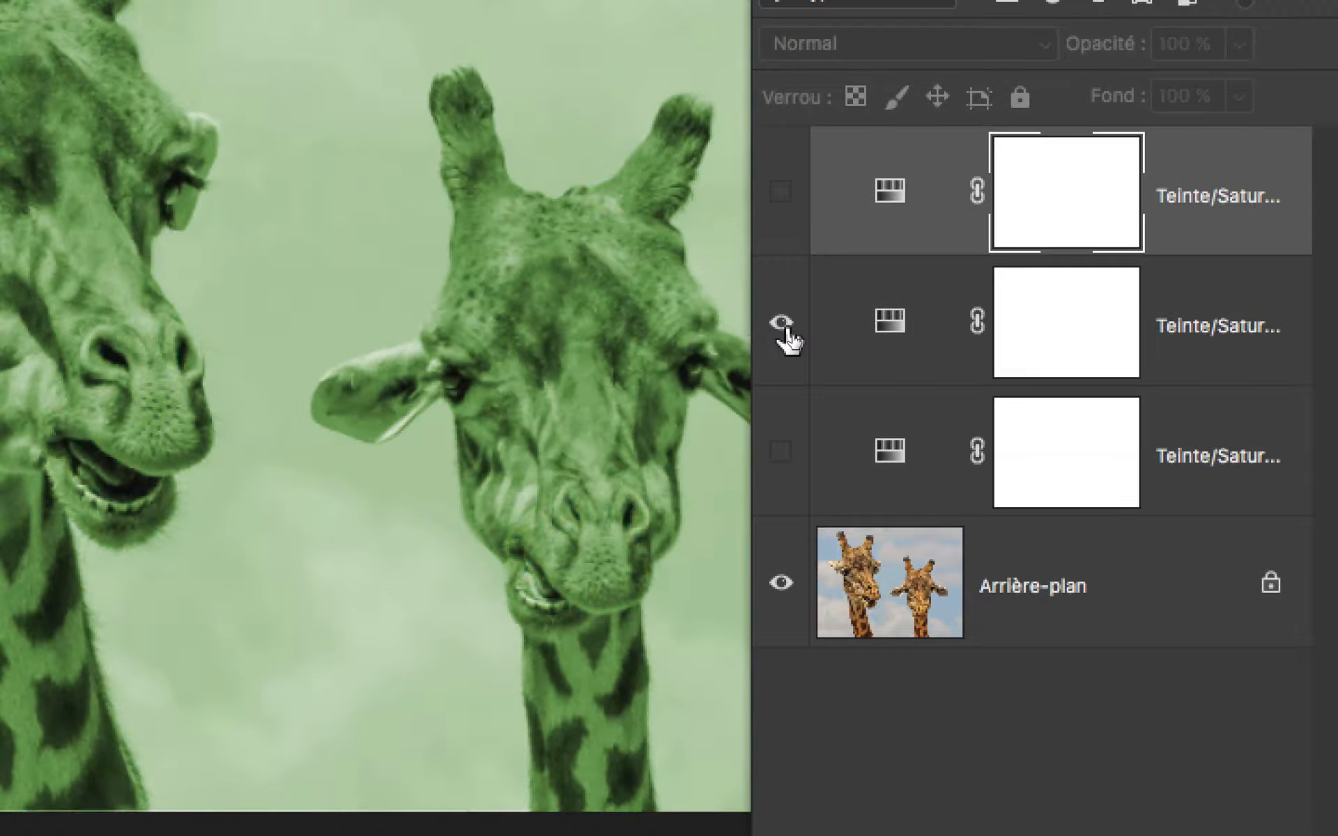
click(783, 243)
click(784, 237)
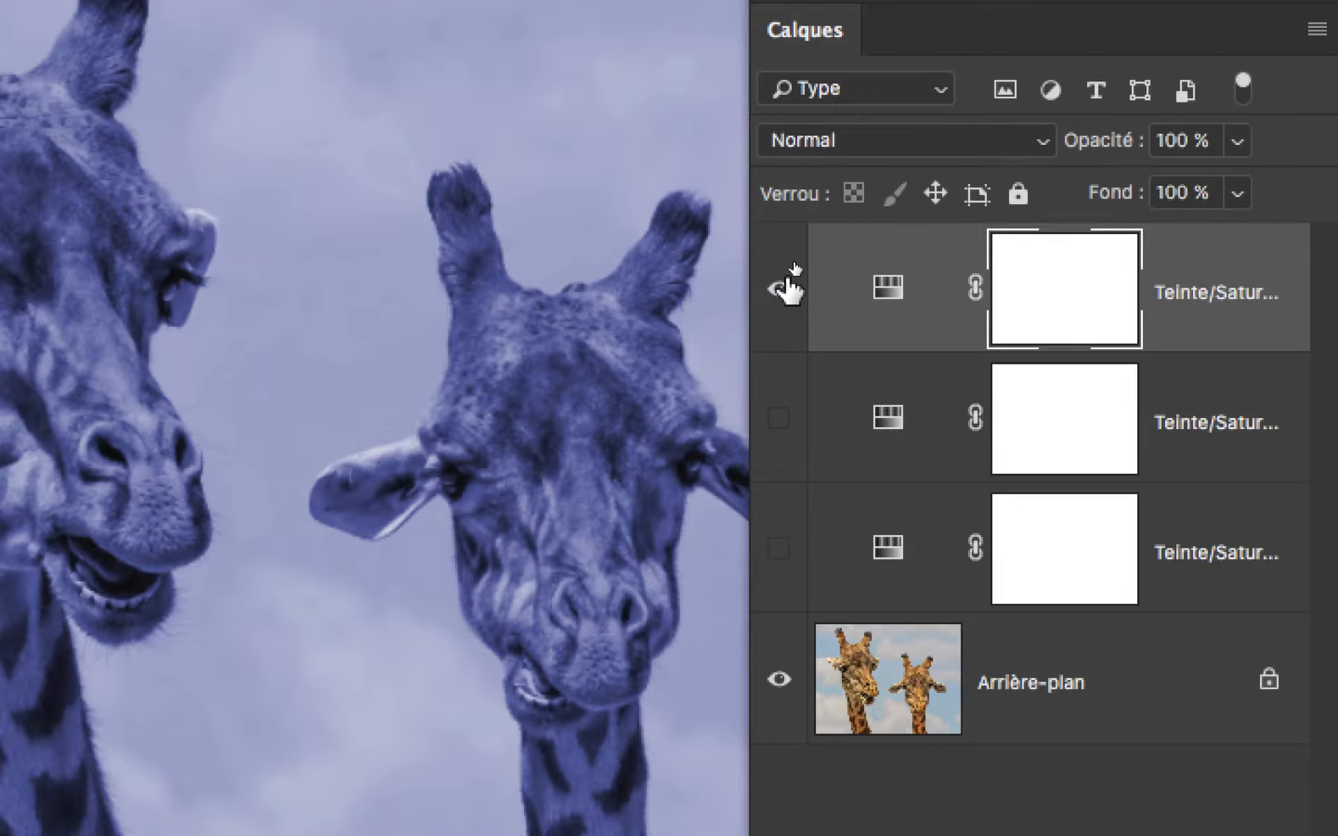
click(783, 237)
click(786, 327)
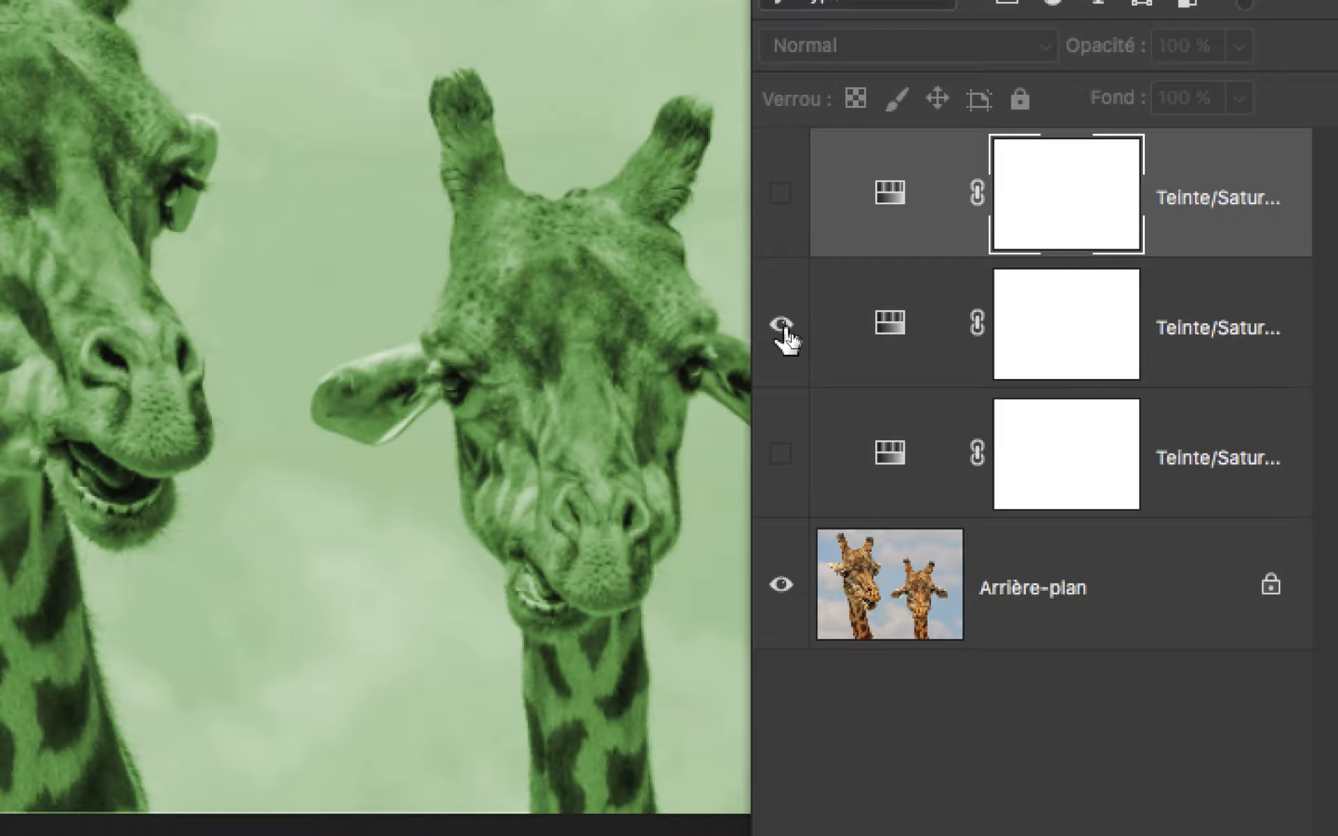
click(785, 328)
click(777, 455)
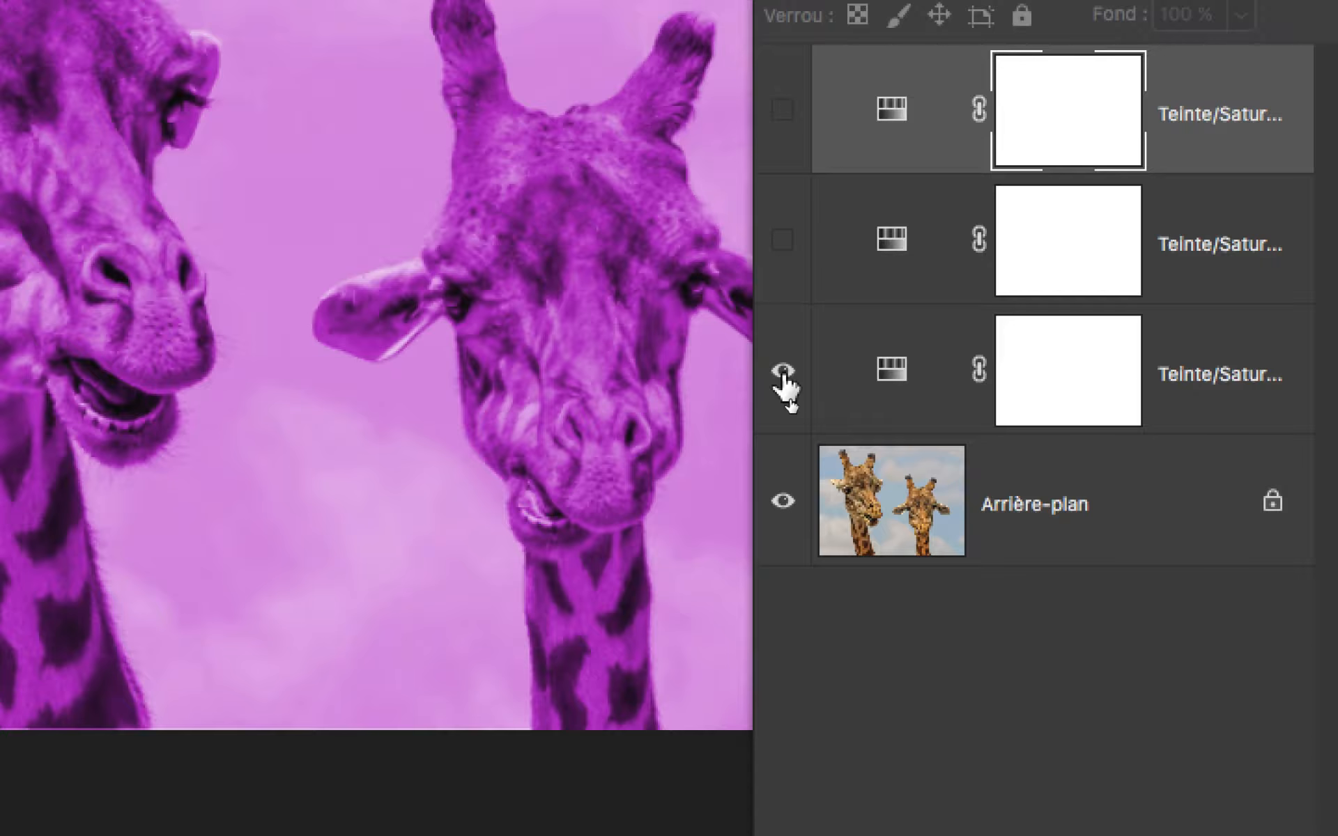
click(783, 371)
click(782, 110)
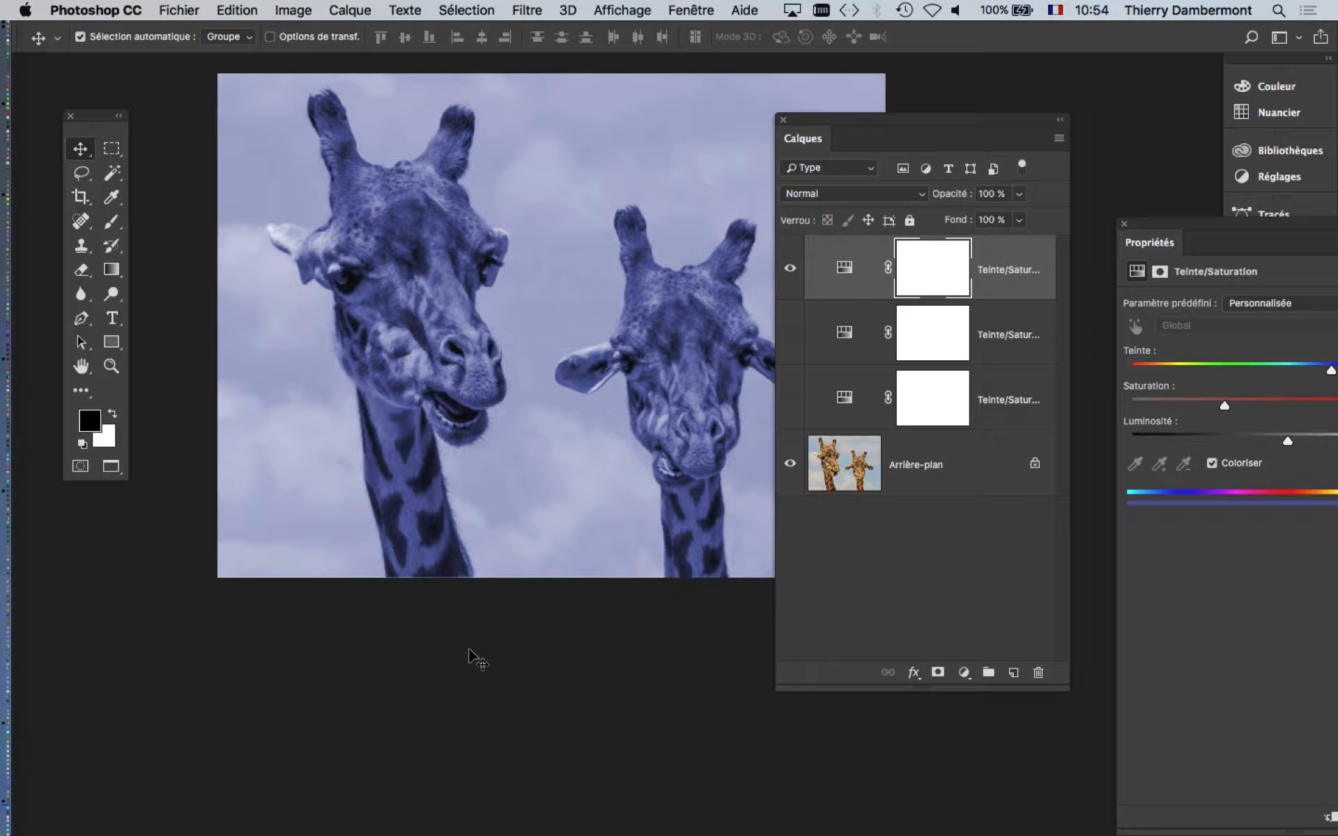
Switch to InDesign to check the placed giraffe images, and return to Photoshop to save the layered PSD
key(super+Tab)
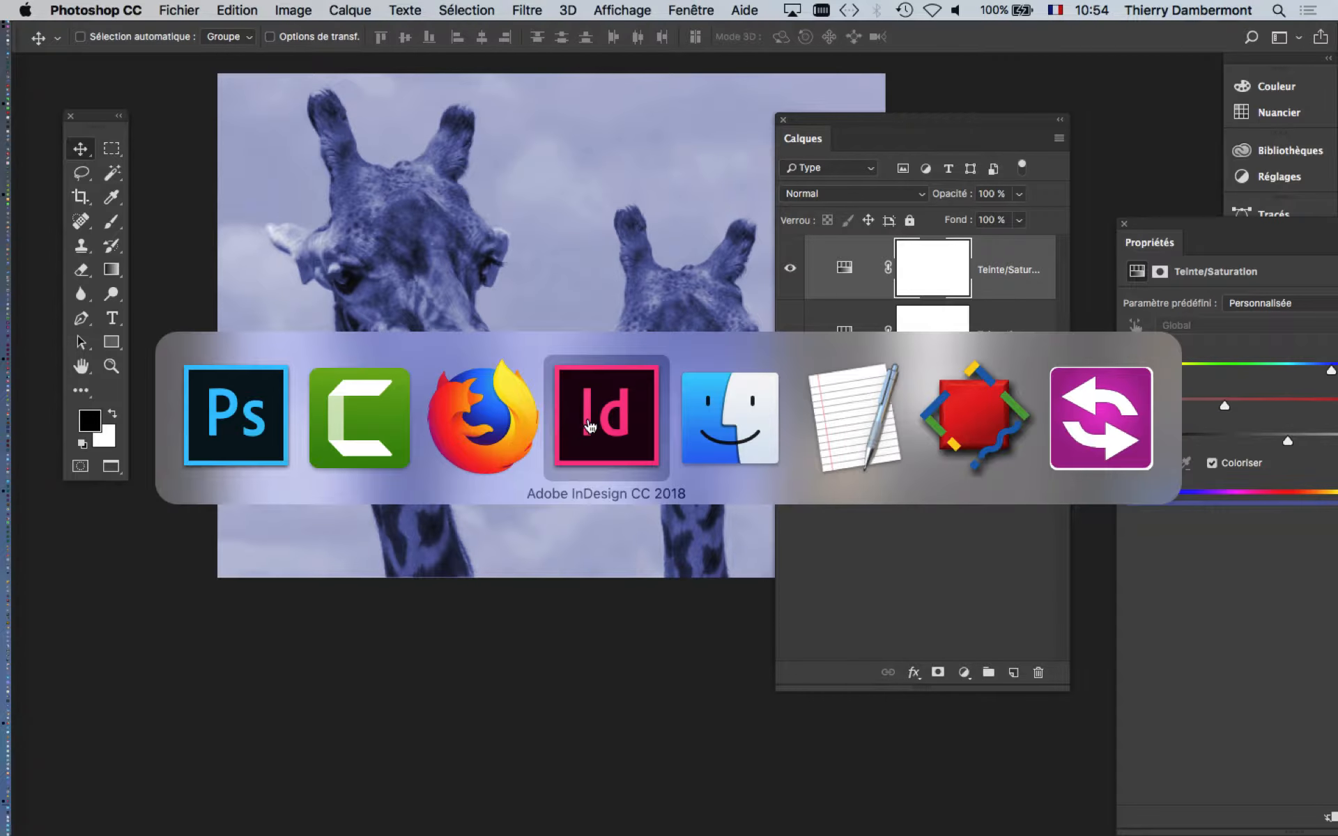
click(590, 425)
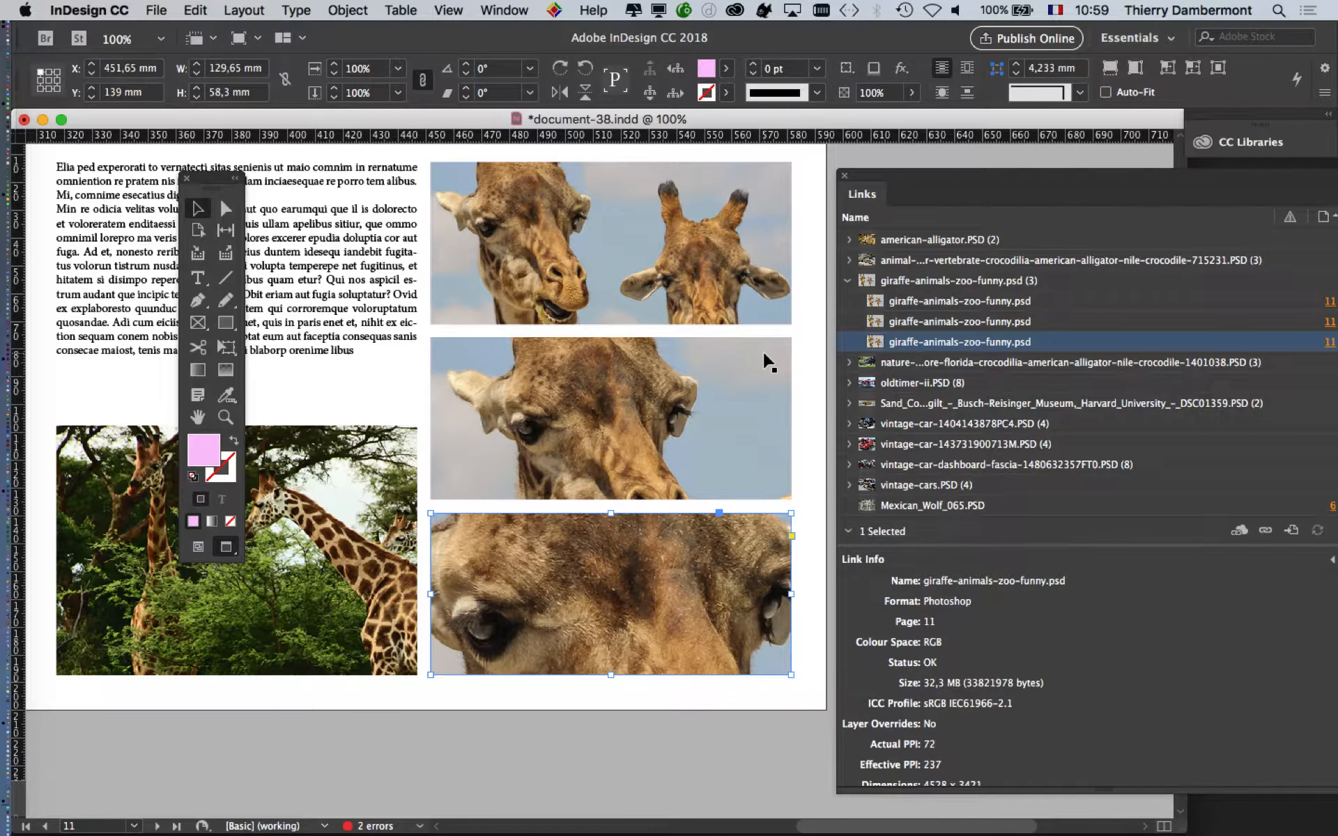
click(179, 10)
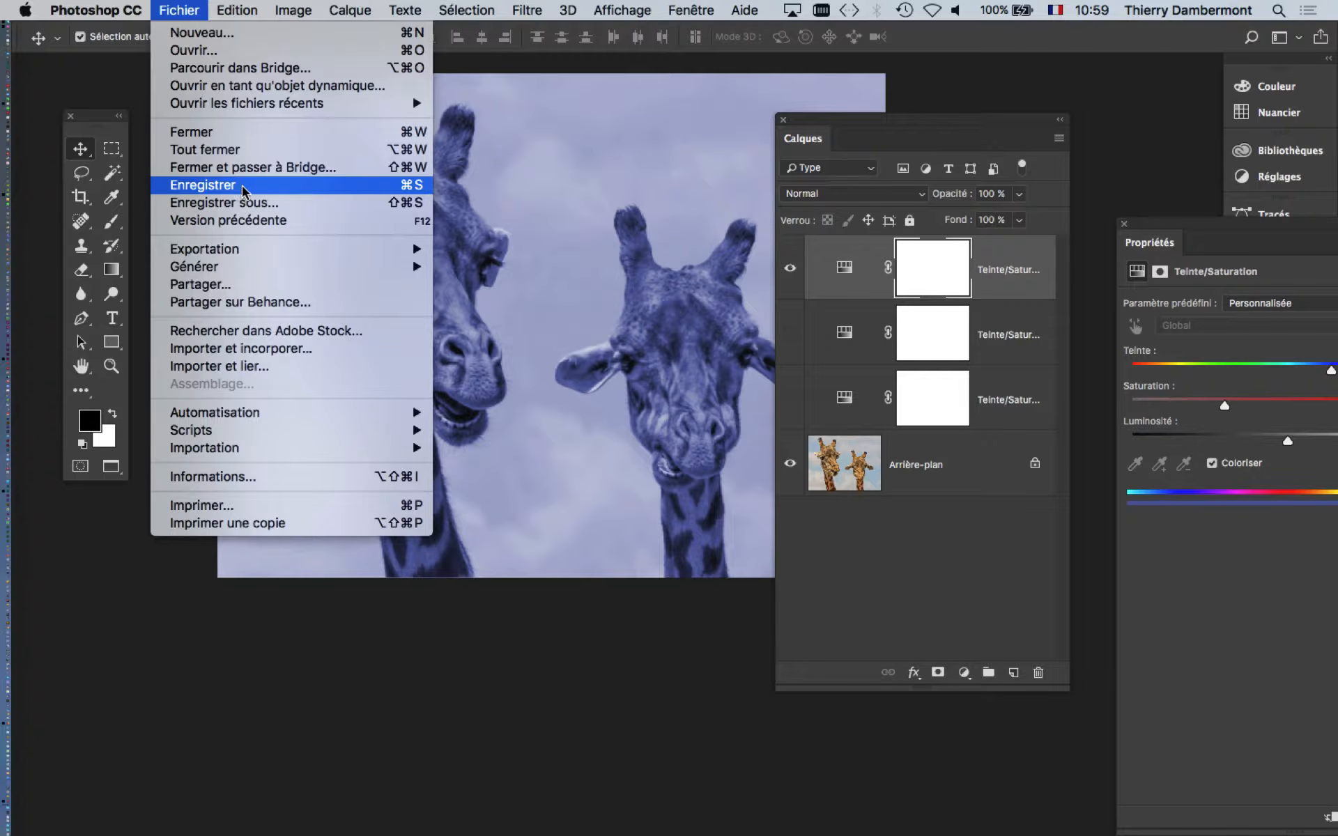
click(244, 190)
Switch to InDesign and move the Links panel further away from the giraffe images
key(super+Tab)
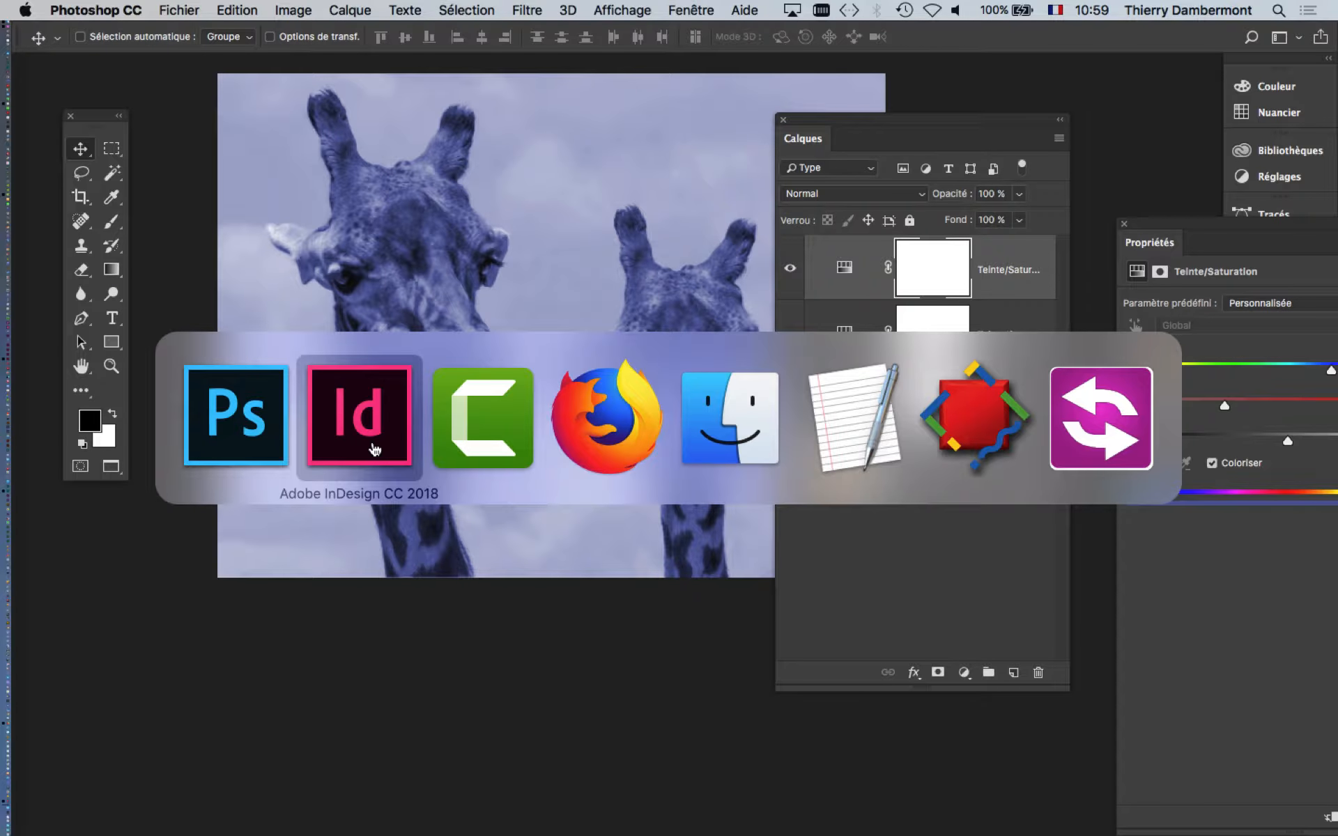
click(375, 449)
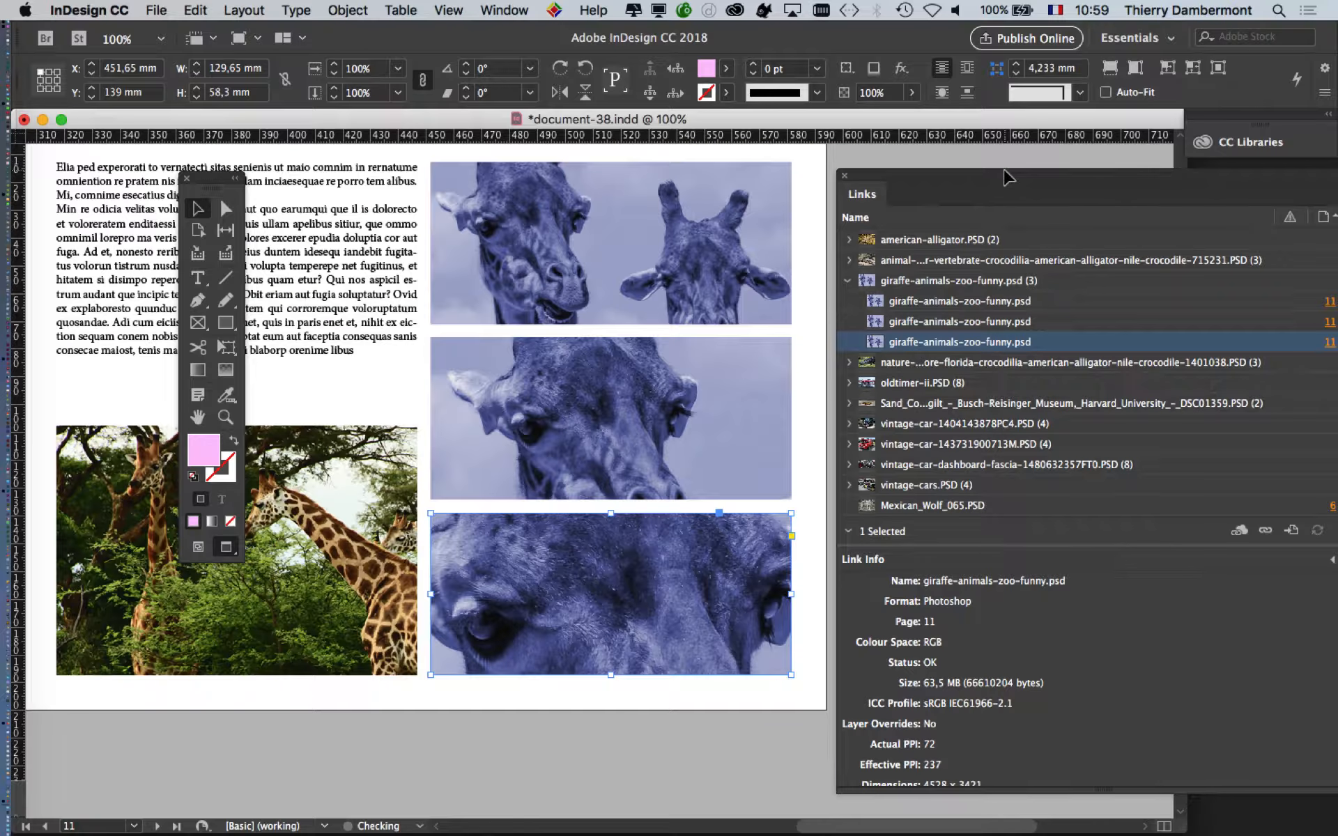
drag(1006, 177, 1036, 165)
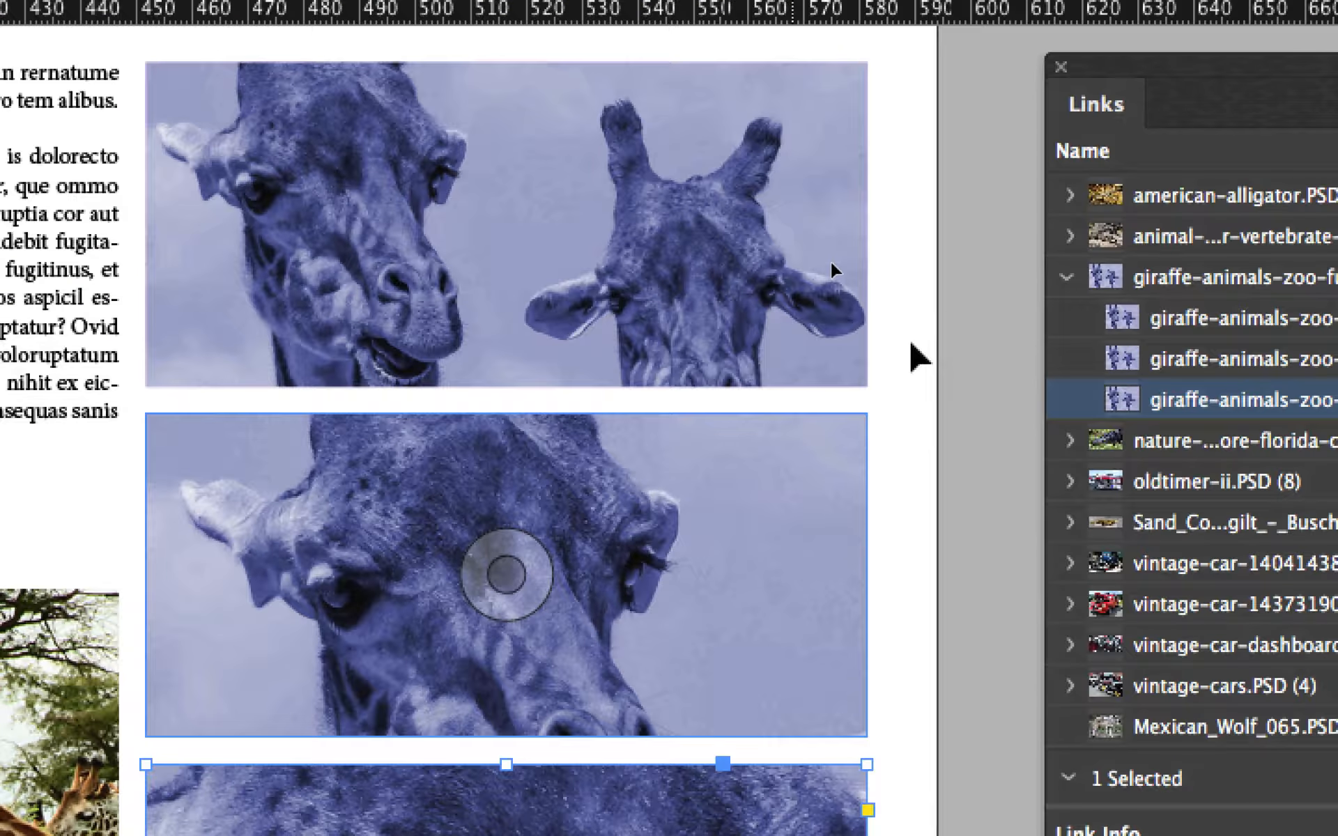
Switch to Photoshop to review the giraffe file's adjustment layers, and return to InDesign
key(super+Tab)
key(super+Tab)
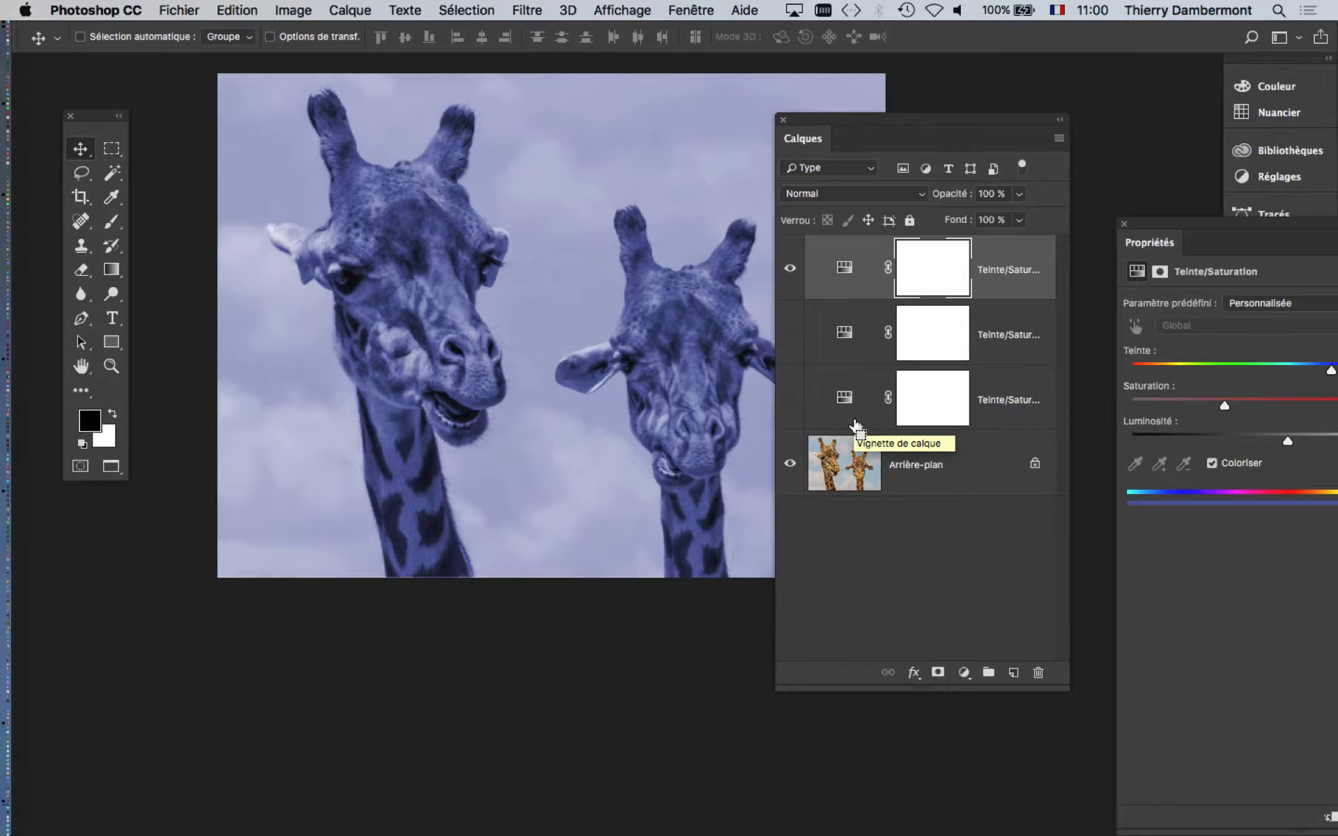
key(super+Tab)
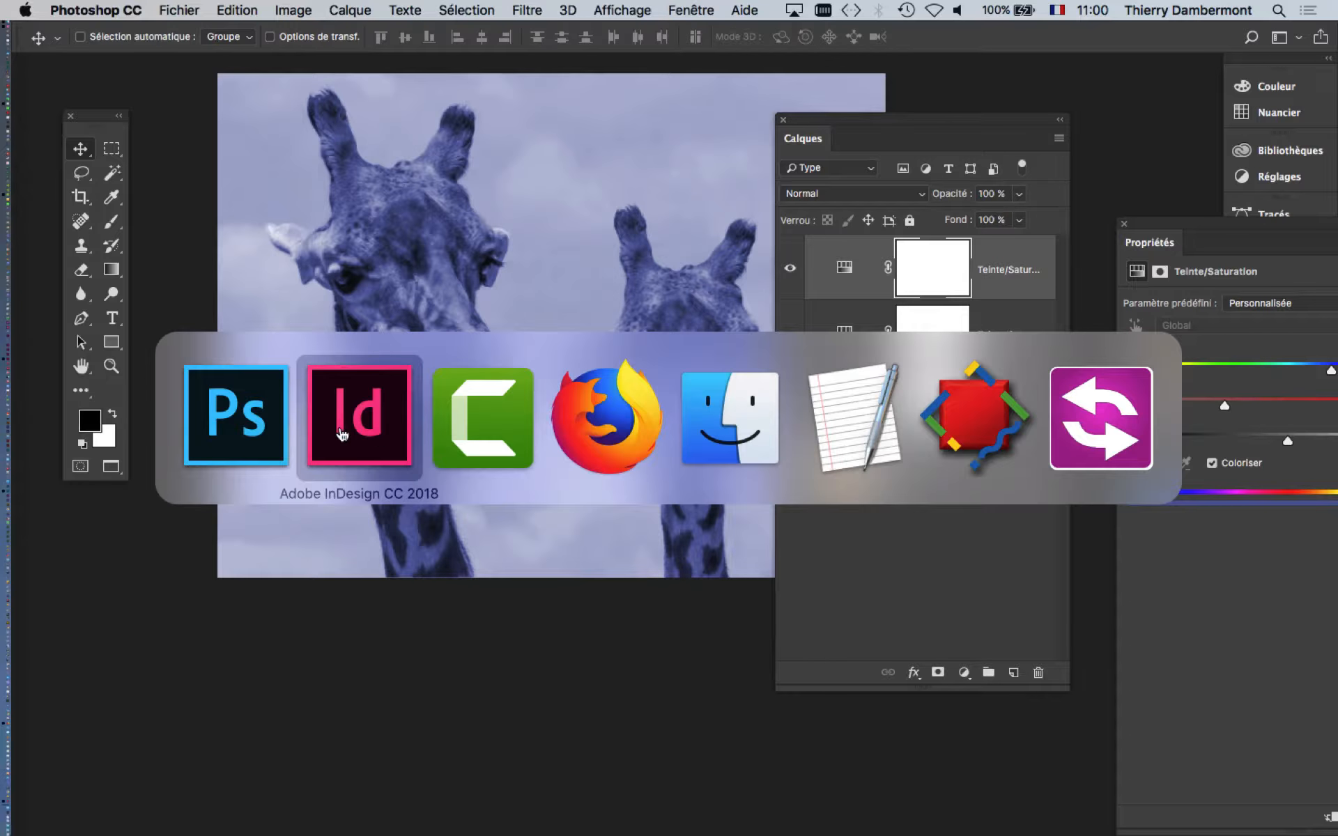
click(342, 433)
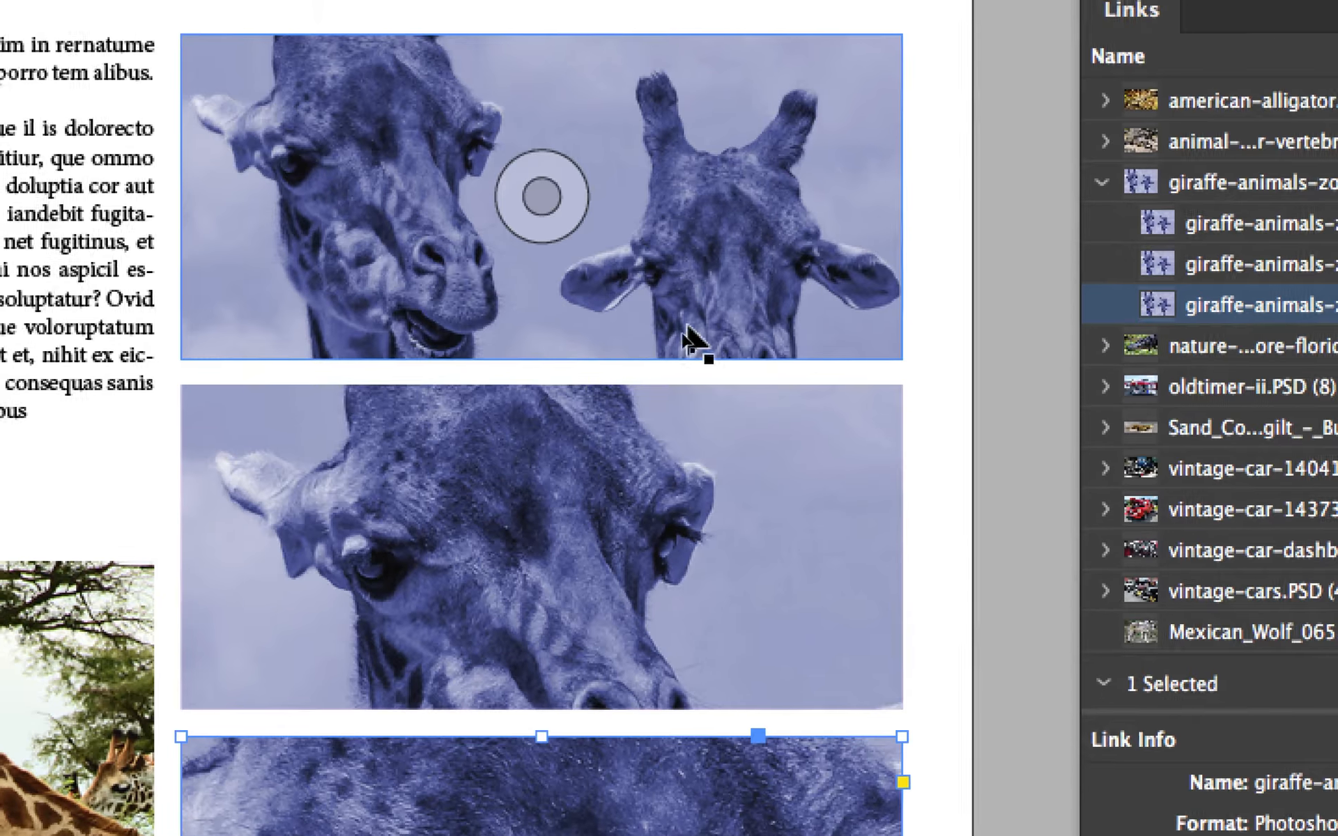
Show Teinte/Saturation 1 copie instead of Teinte/Saturation 1 copie 2 in the top giraffe image using Object Layer Options
click(701, 364)
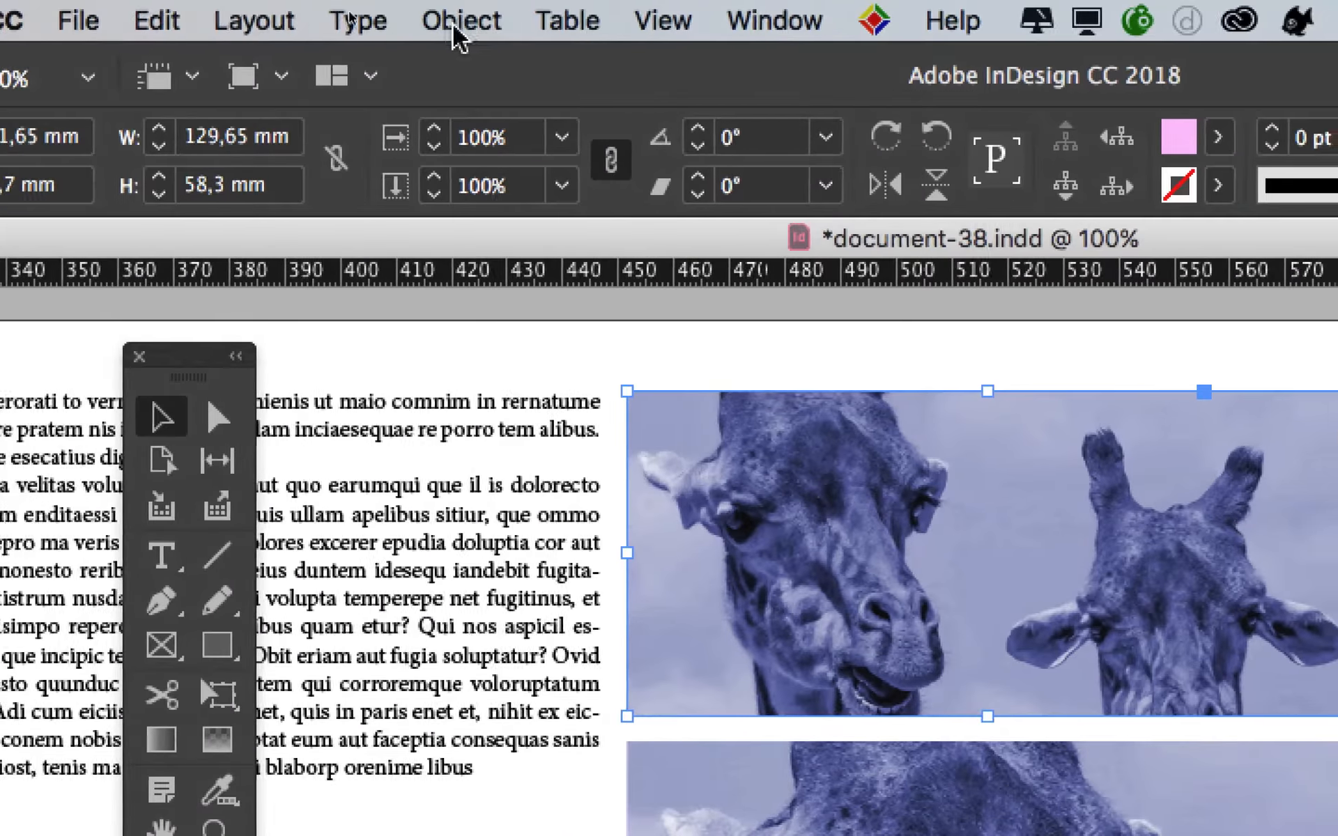
click(502, 18)
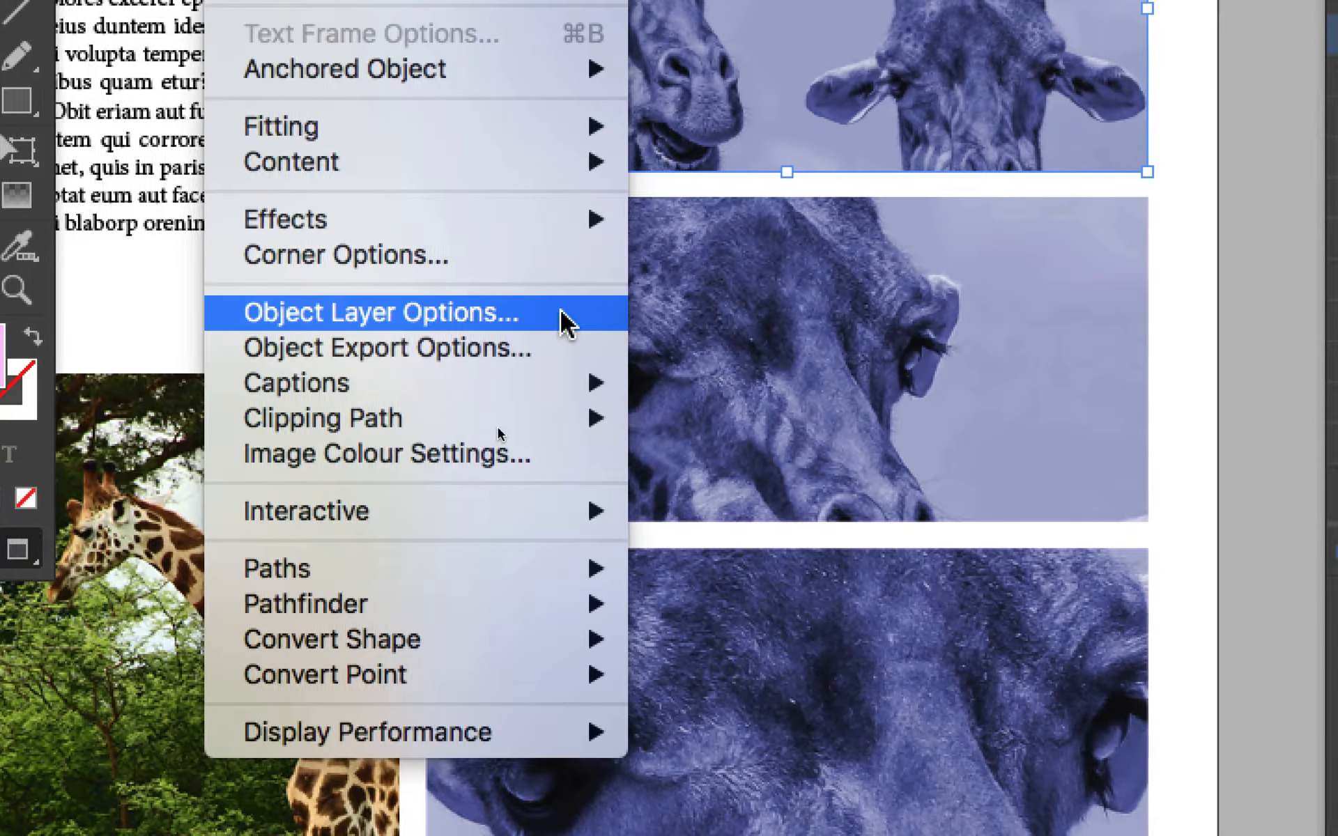
click(563, 315)
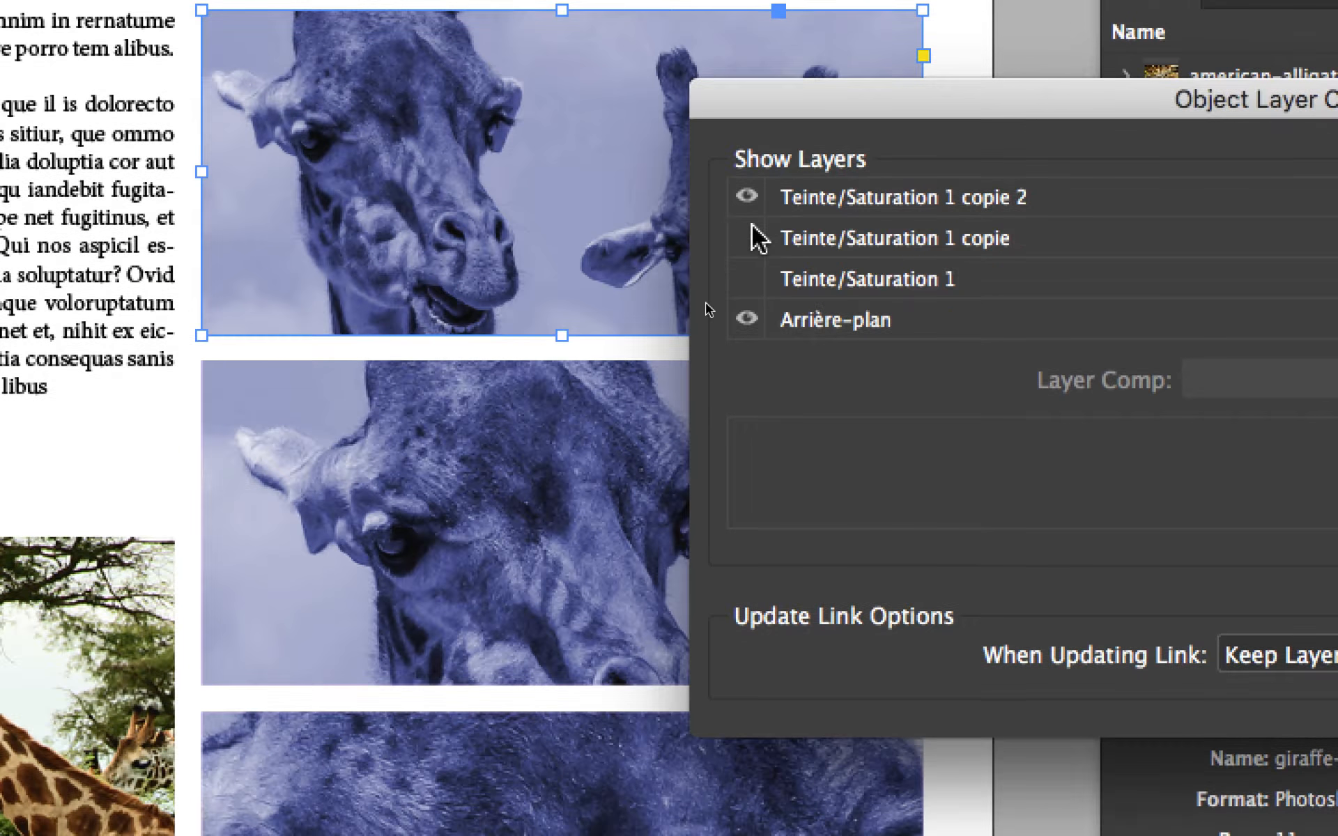
click(746, 202)
click(747, 236)
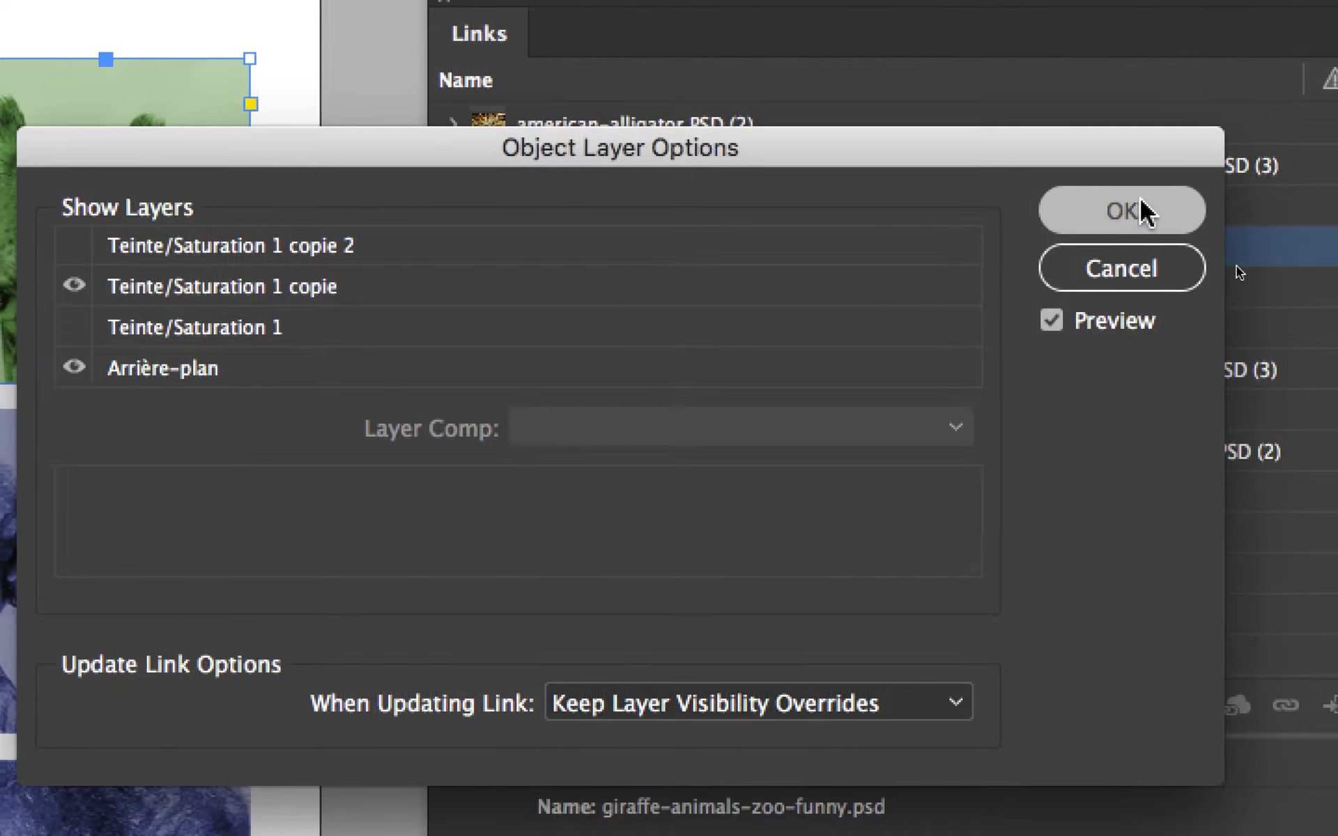
click(1142, 211)
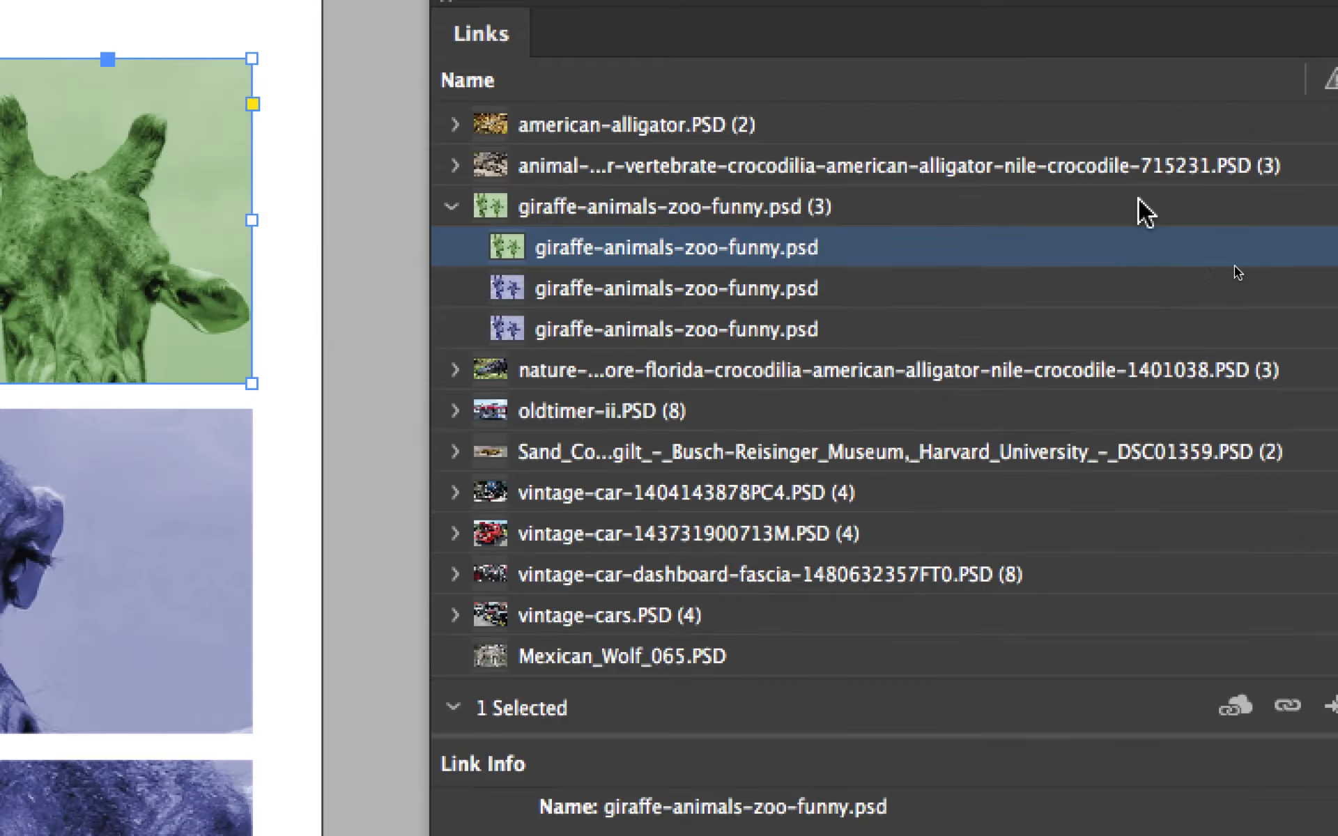
Show Teinte/Saturation 1 instead of Teinte/Saturation 1 copie 2 in the middle giraffe image using Object Layer Options, and deselect it
right_click(126, 557)
click(237, 697)
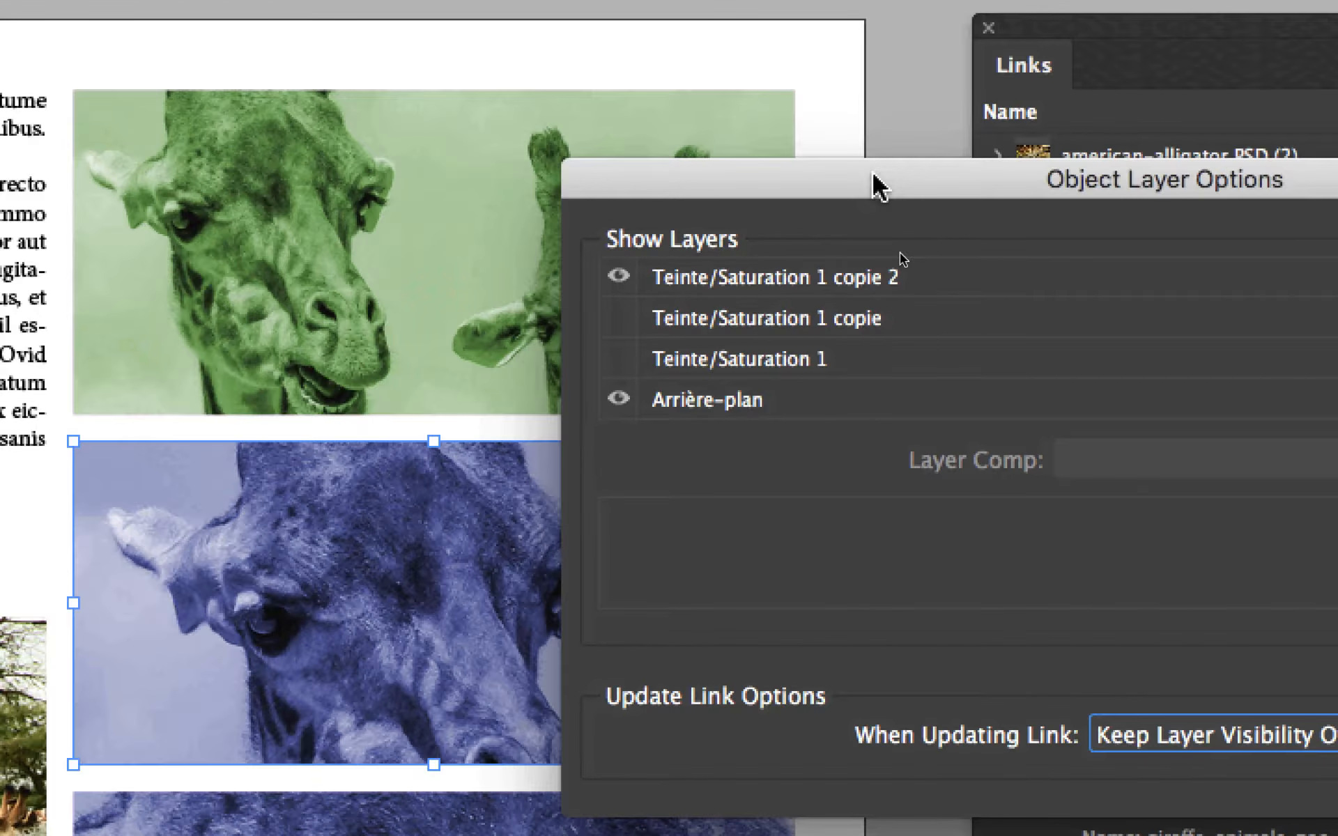
drag(872, 174, 1012, 205)
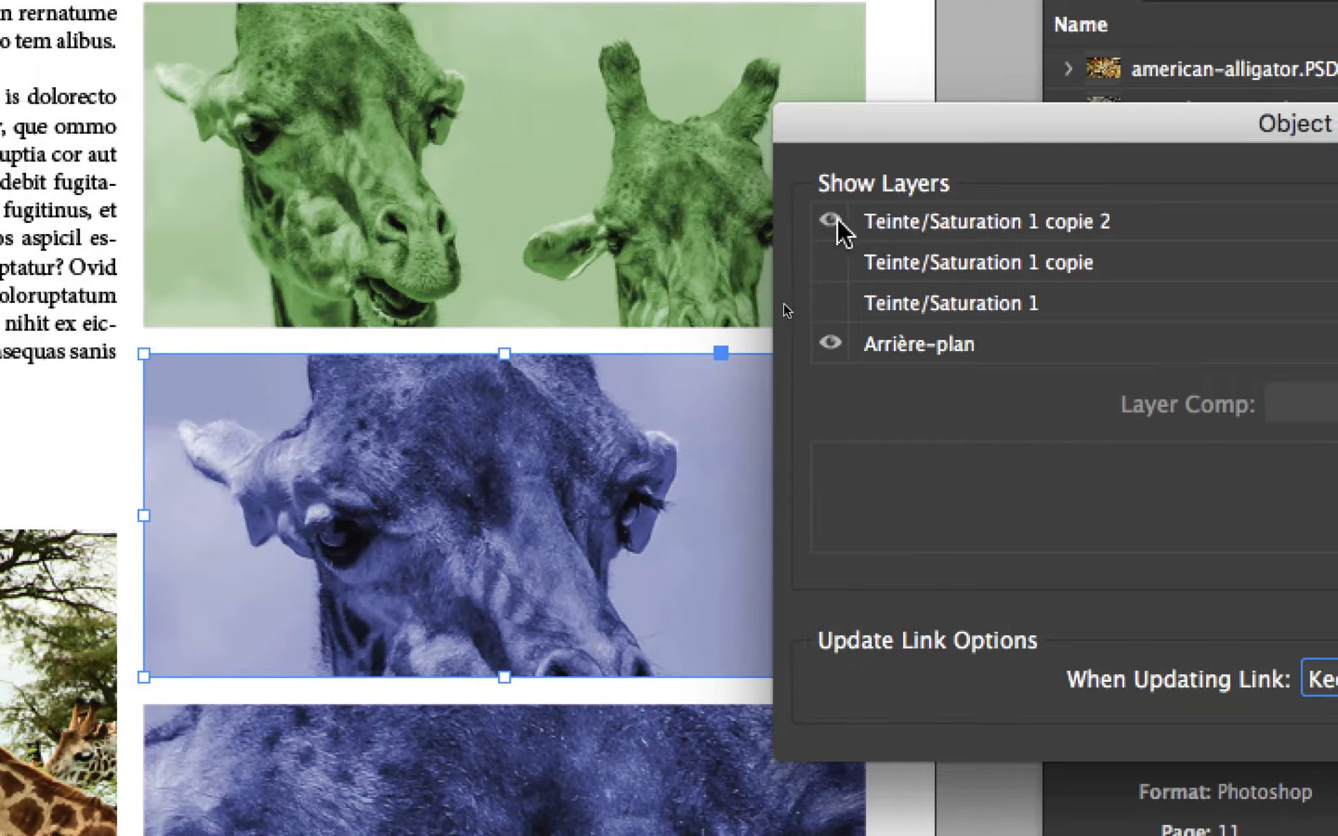
click(834, 222)
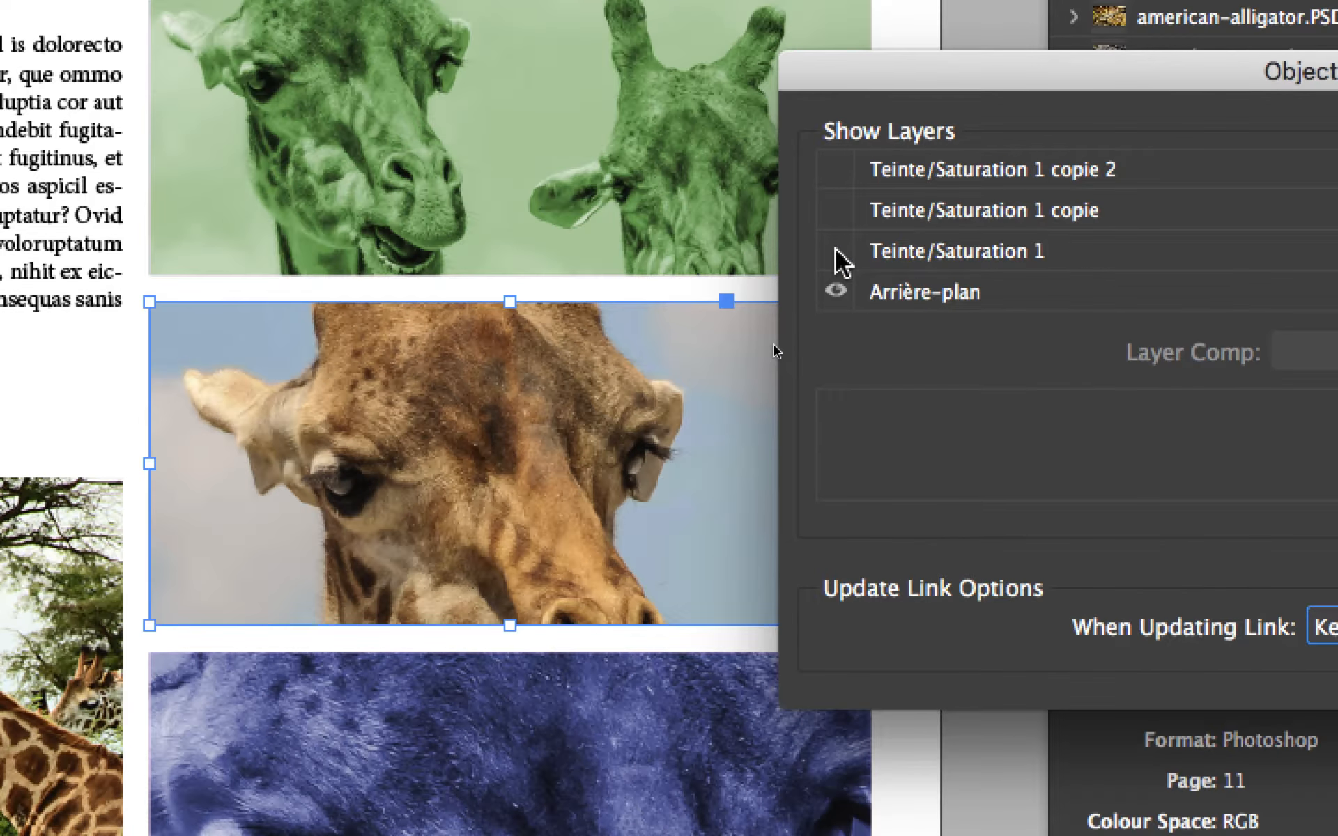
click(835, 250)
key(Return)
click(947, 187)
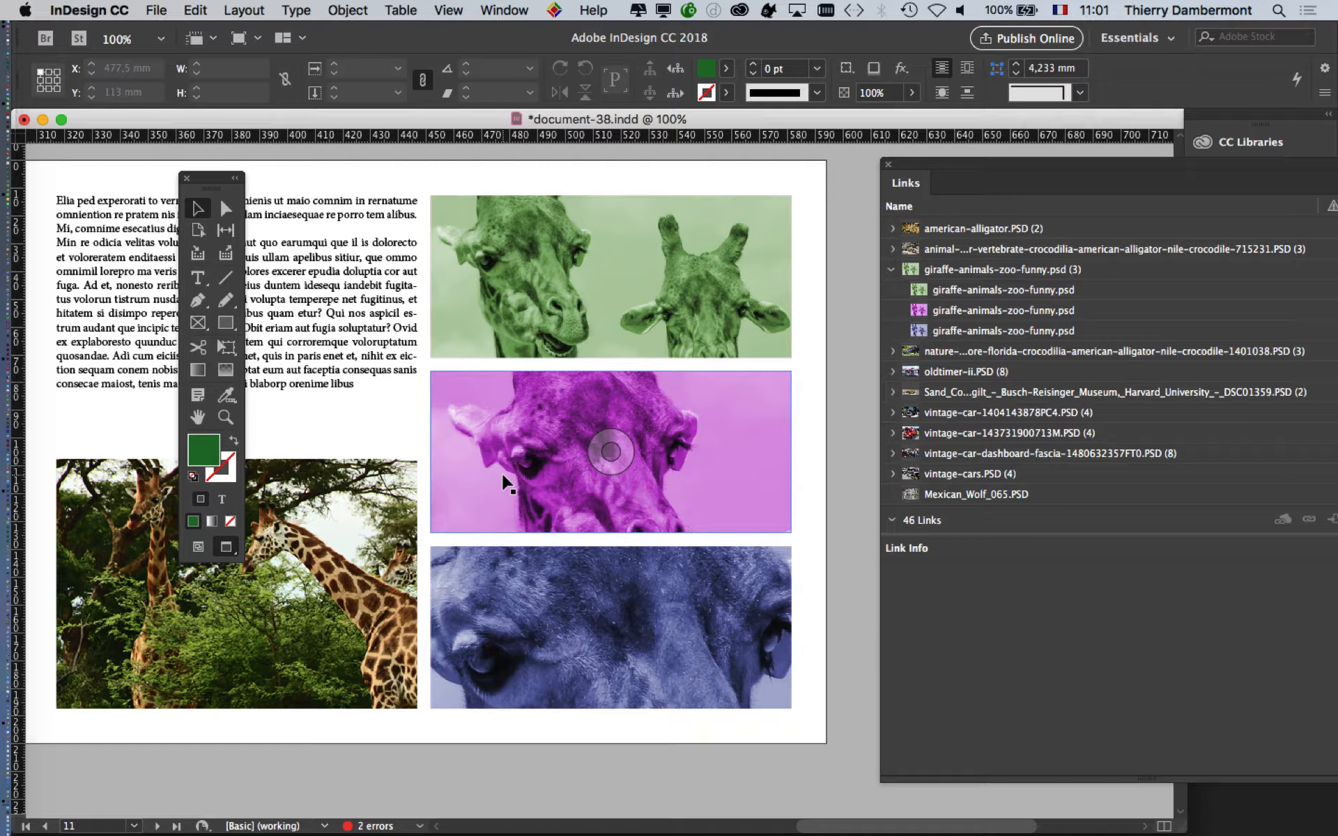
Save a new version of the InDesign document as document-39.indd in the document-33 Folder
click(157, 9)
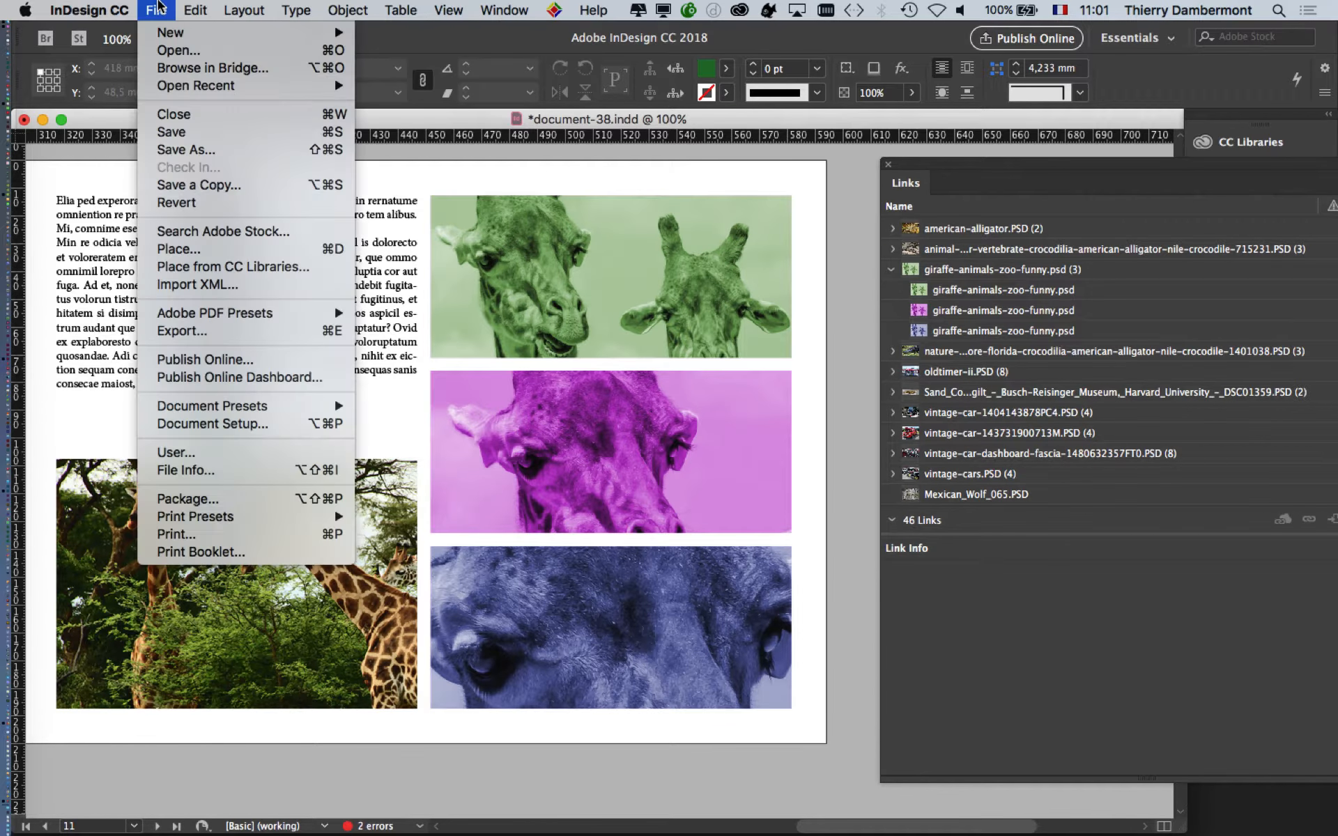
click(182, 149)
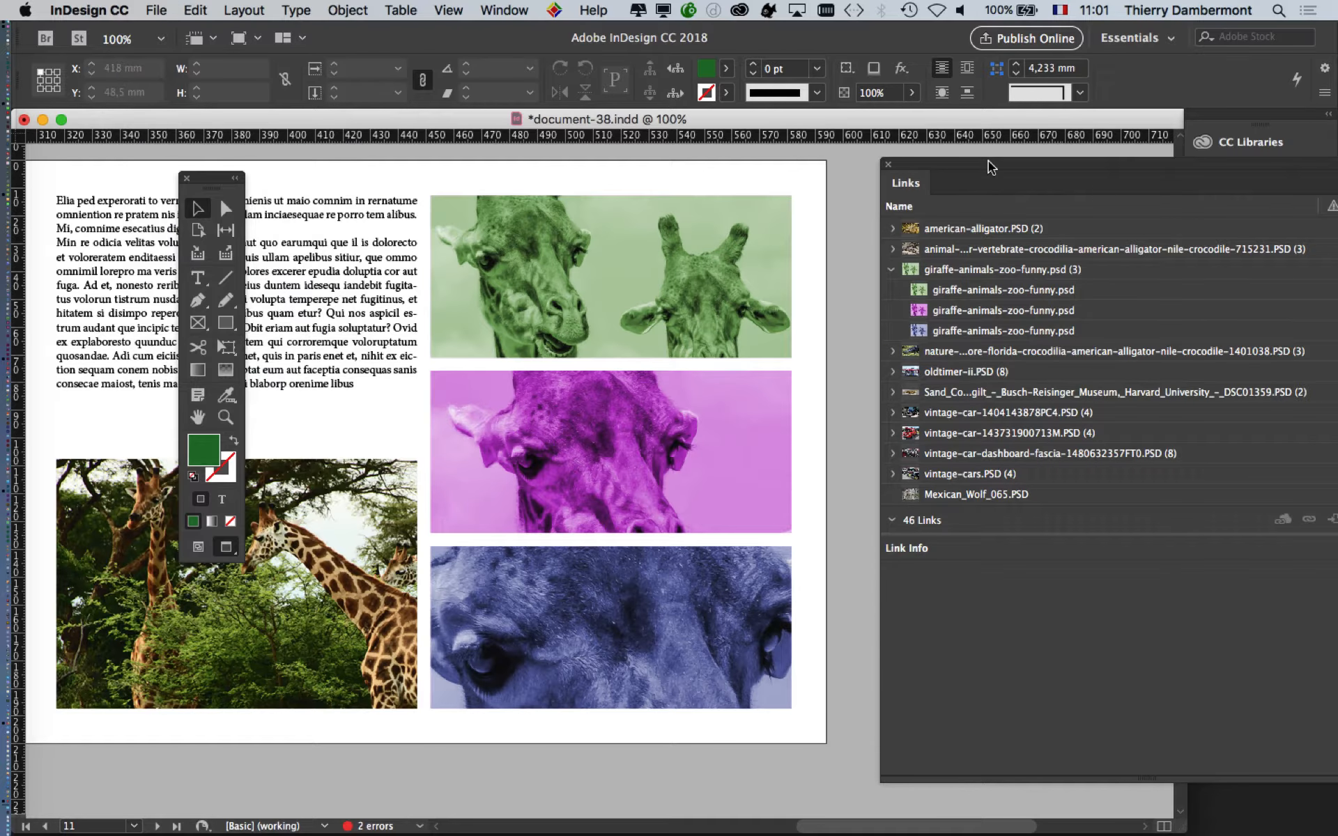
click(642, 103)
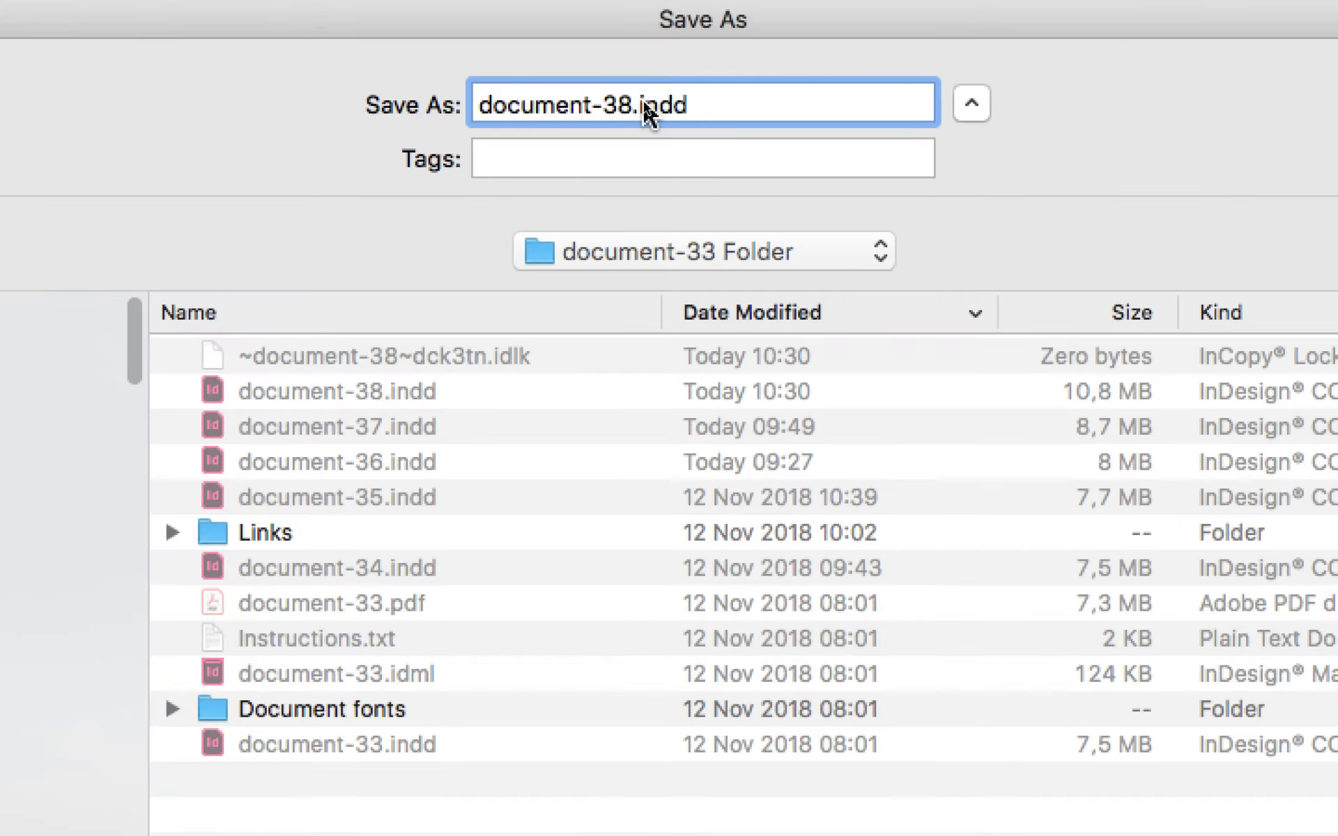
drag(632, 101, 620, 92)
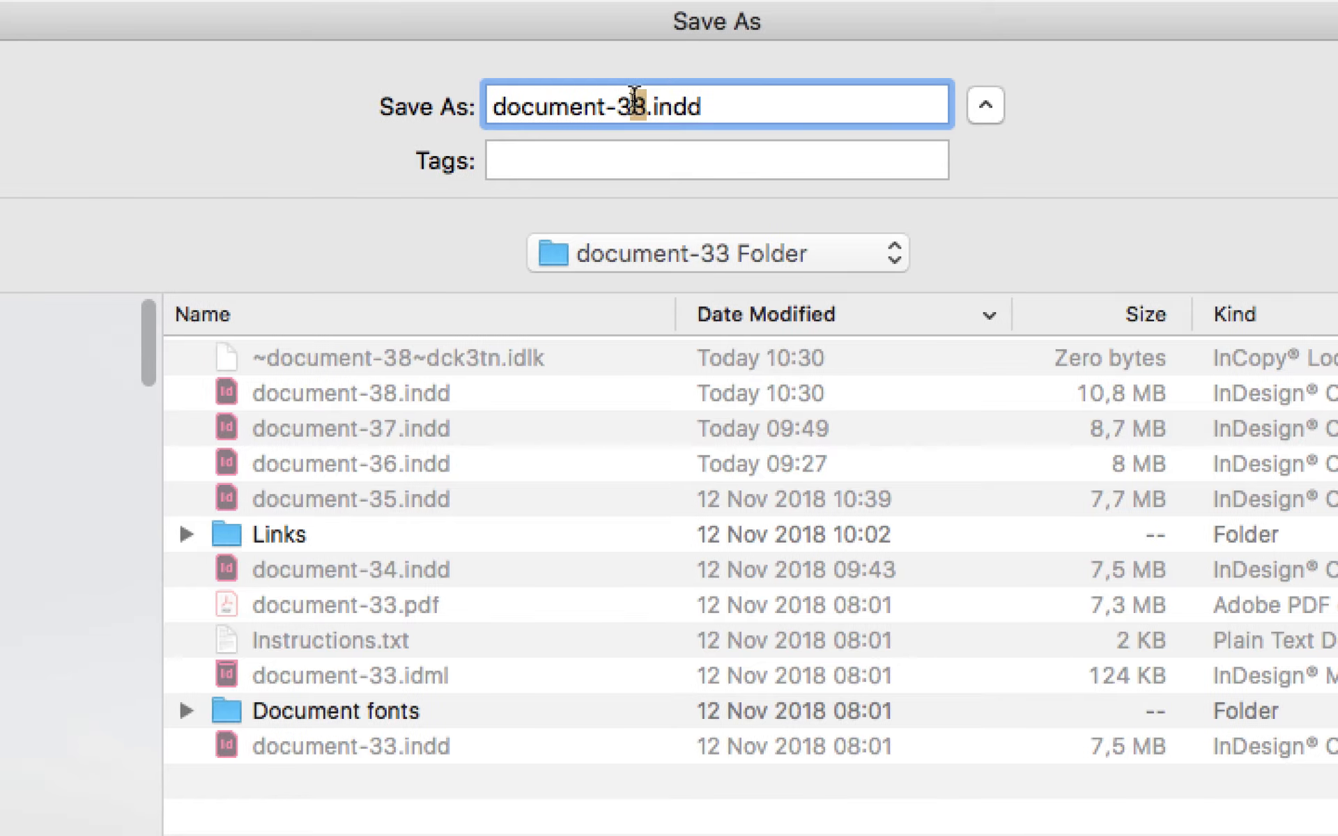
text(9)
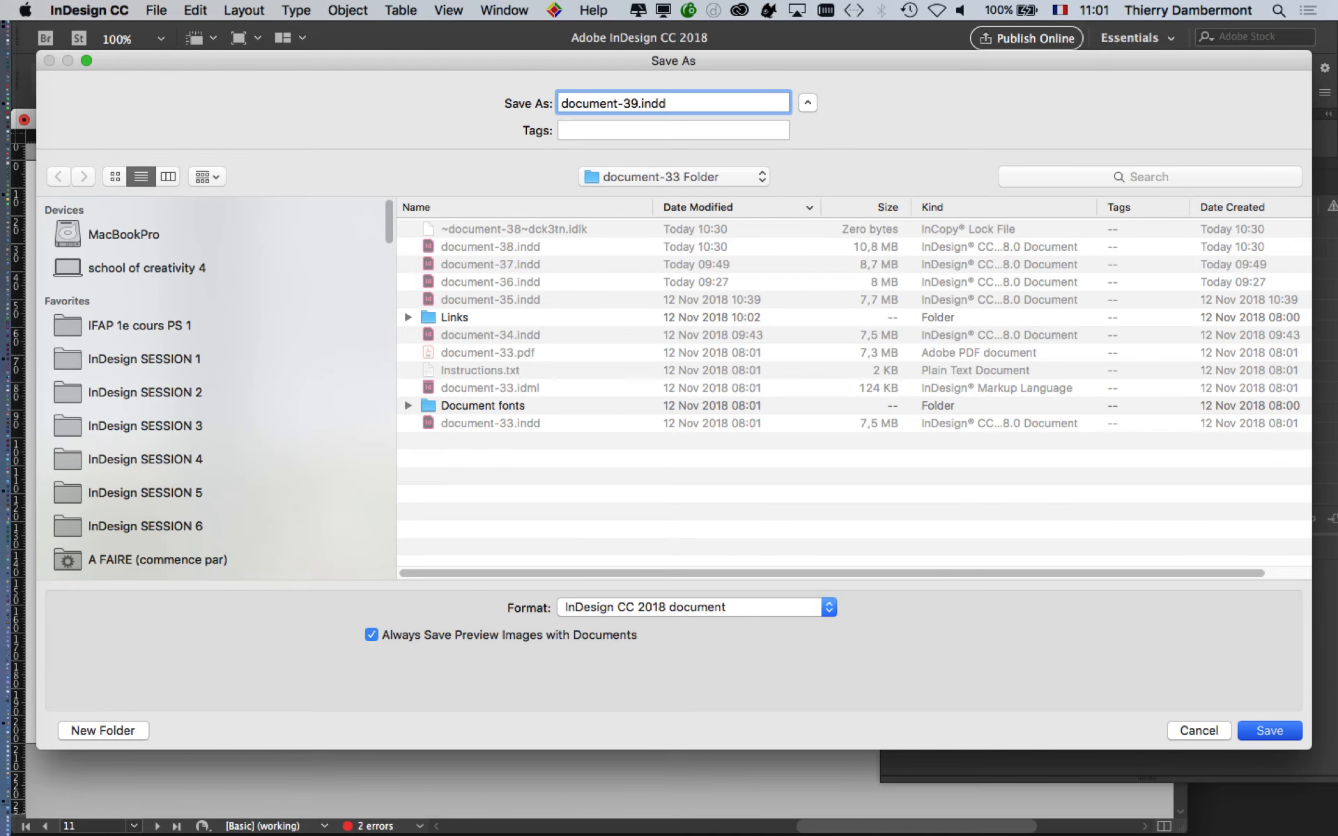
key(Return)
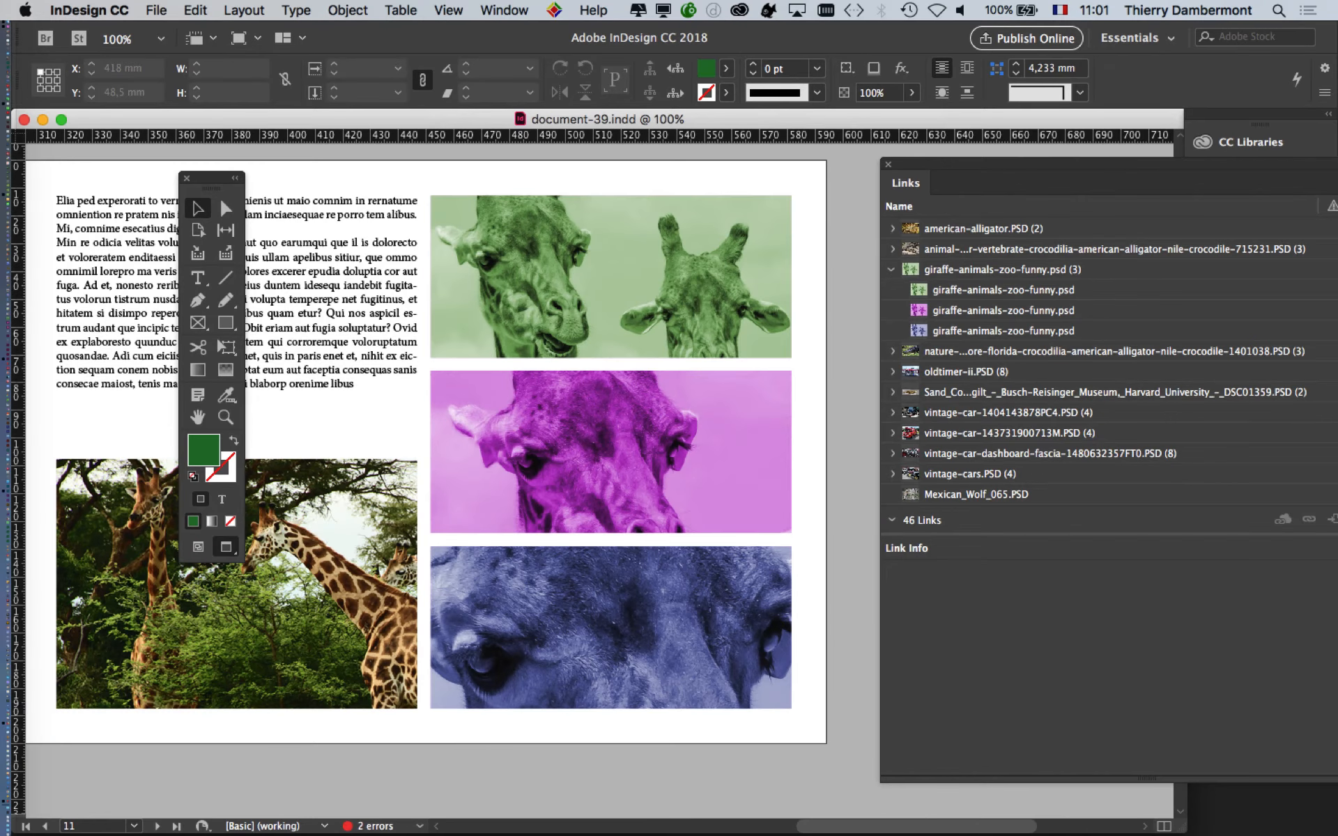